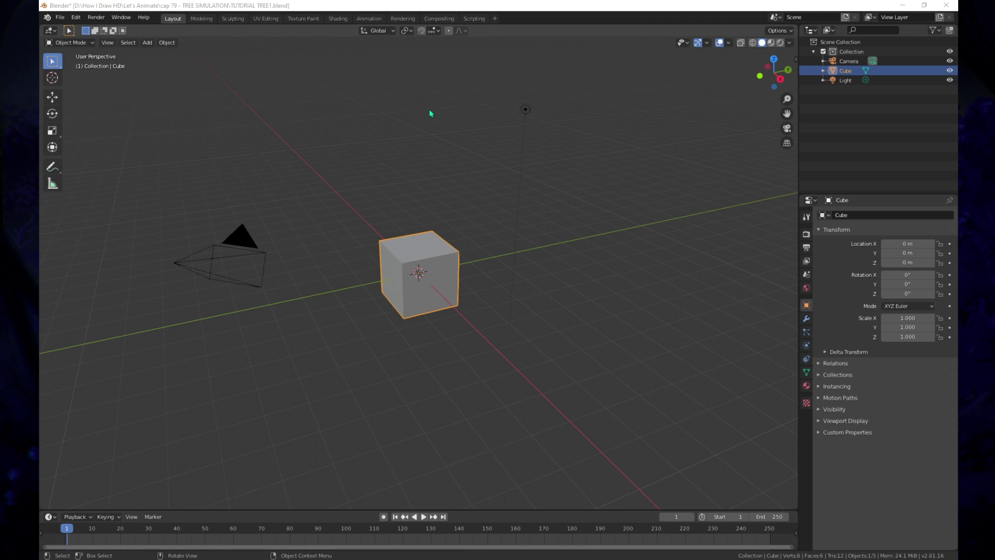
- Delete the default cube and light, then select the remaining camera
left_click(545, 21)
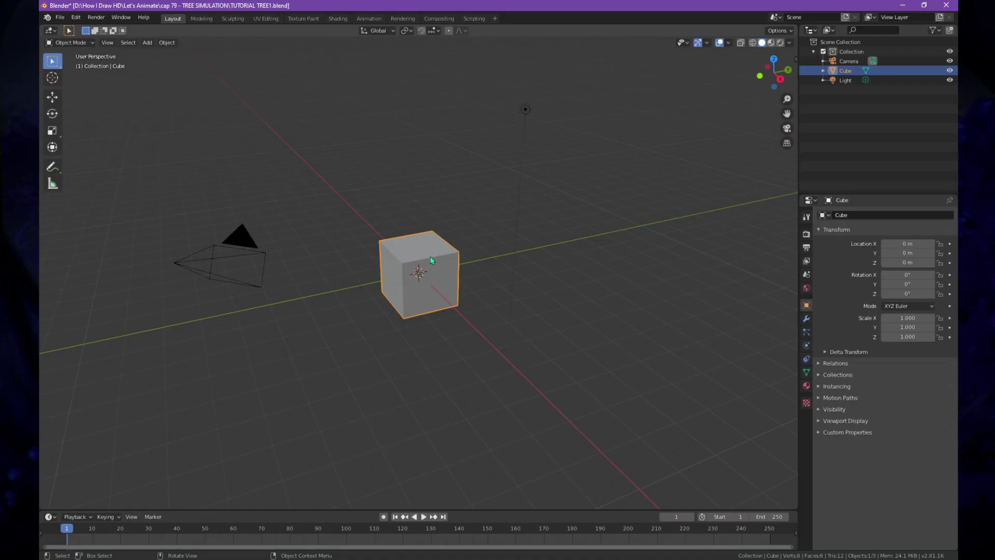
left_click_drag(551, 93, 385, 353)
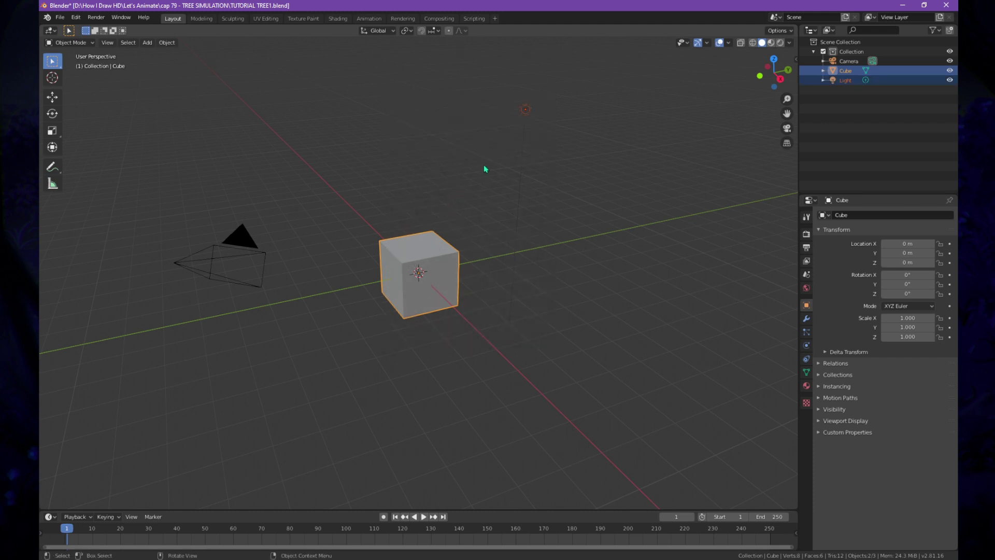
key("Delete")
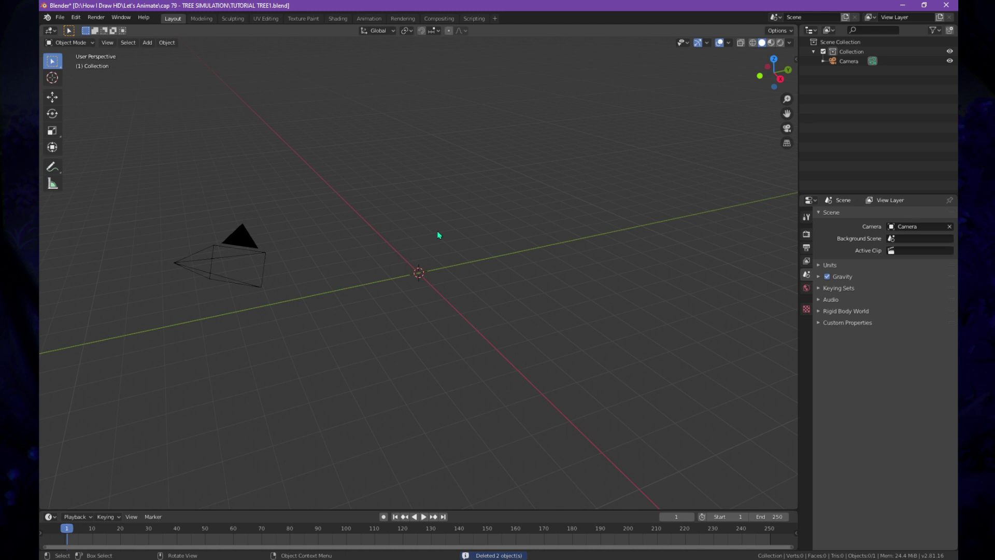
left_click(245, 240)
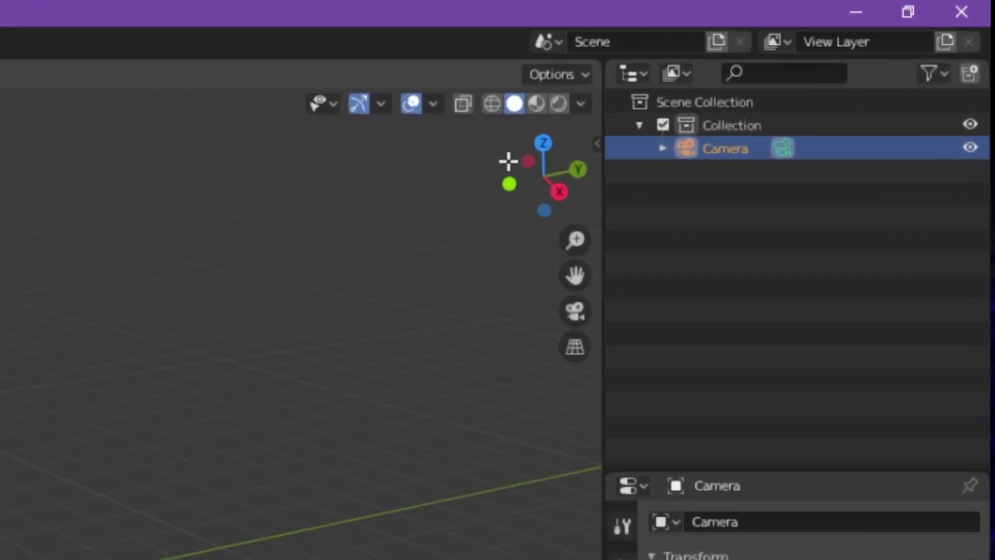
- Set the camera's X and Z rotation to 90° in the sidebar
left_click_drag(549, 157, 314, 184)
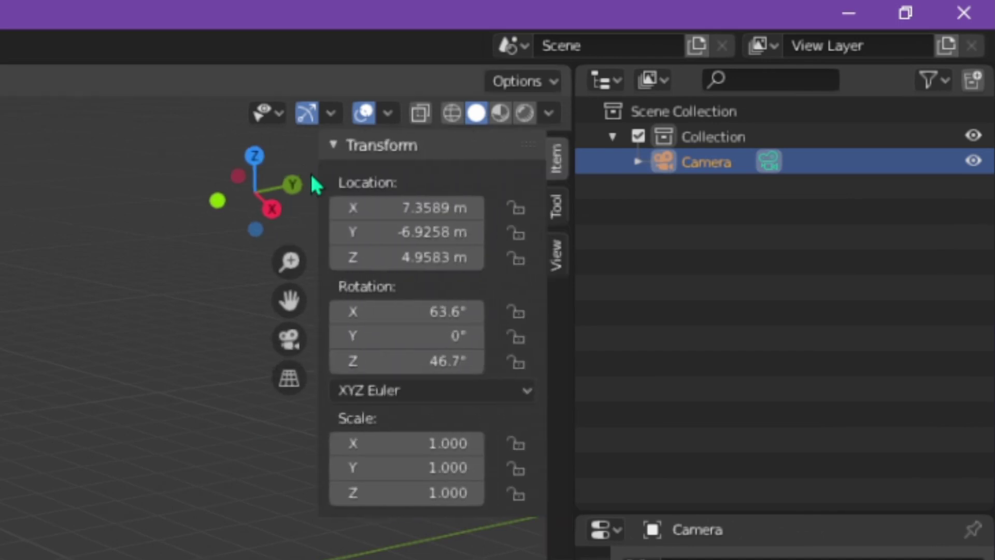
left_click(435, 314)
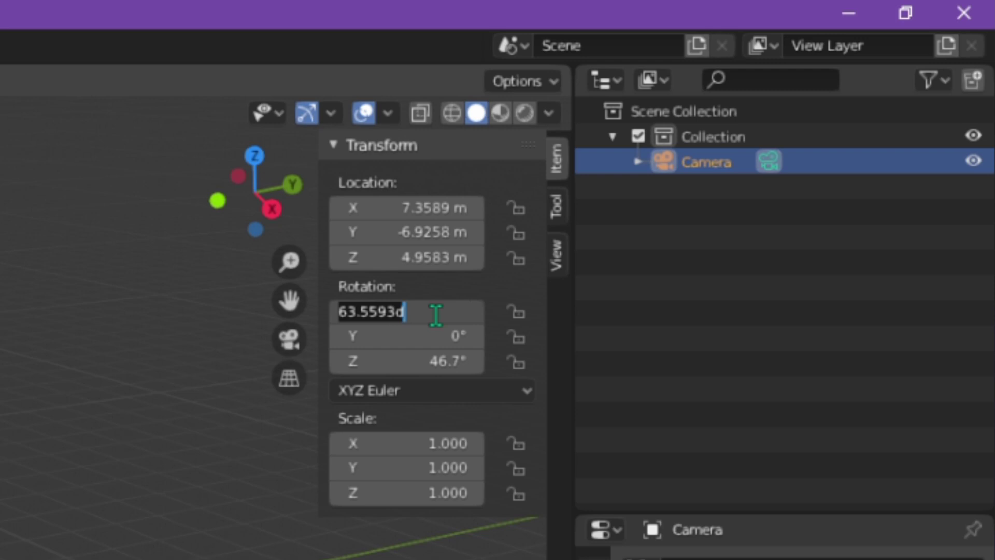
type("90")
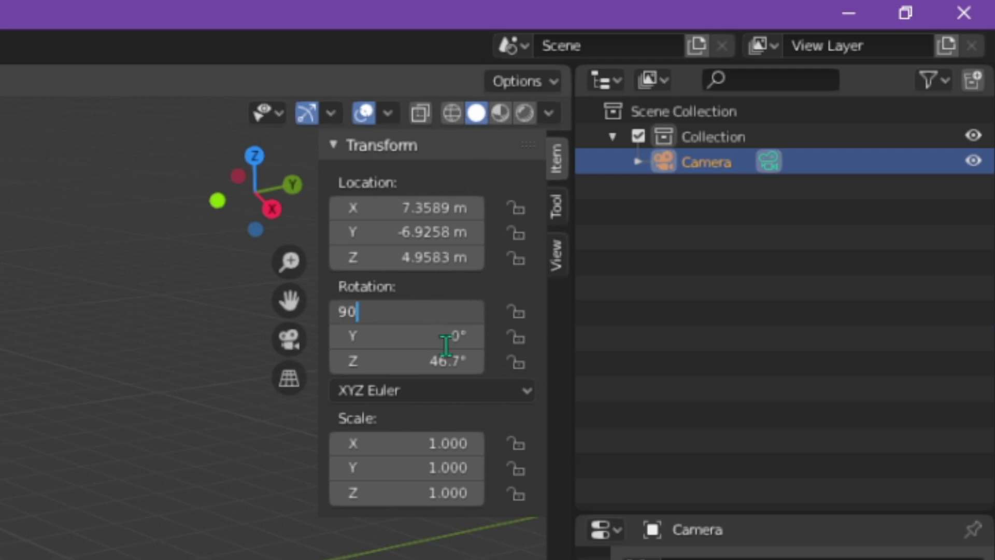
key("Return")
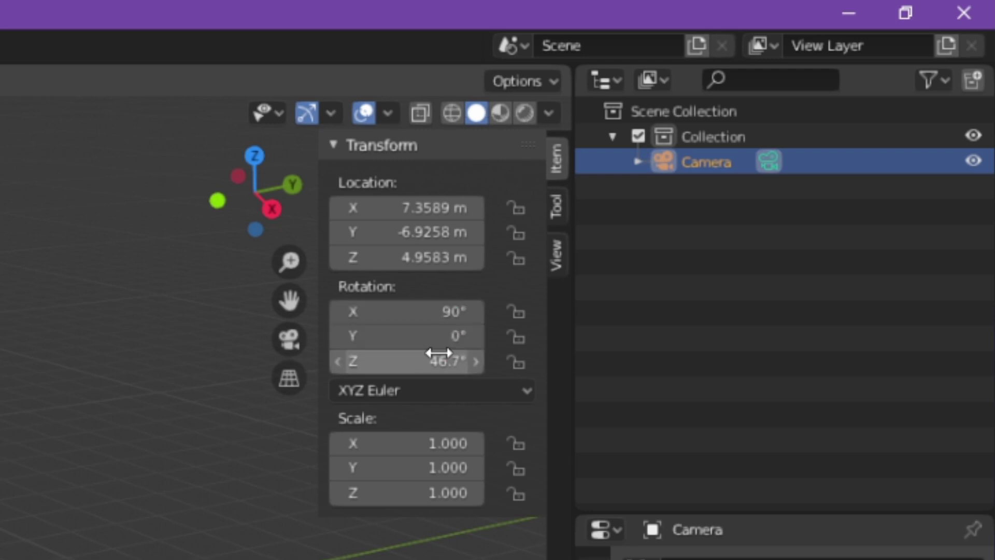
left_click(439, 360)
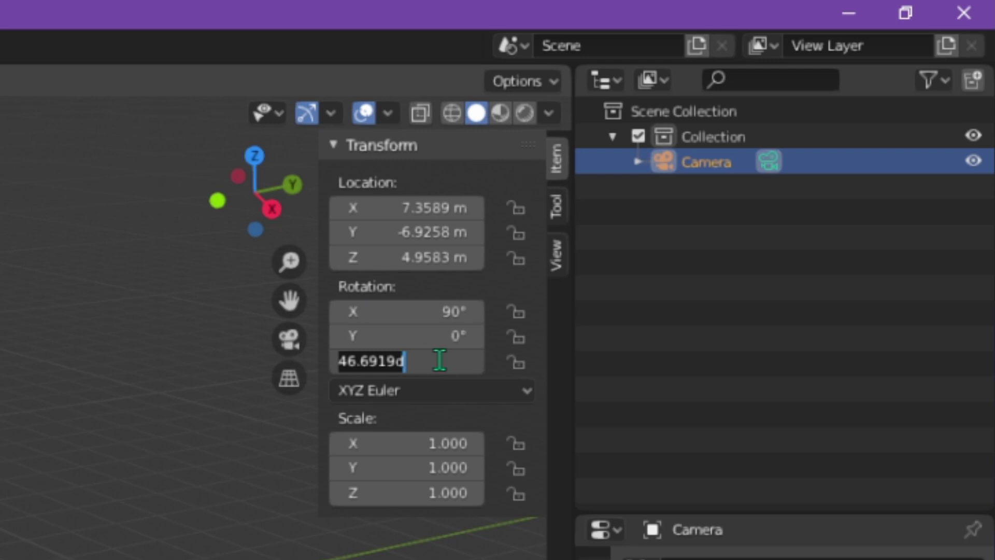
type("90")
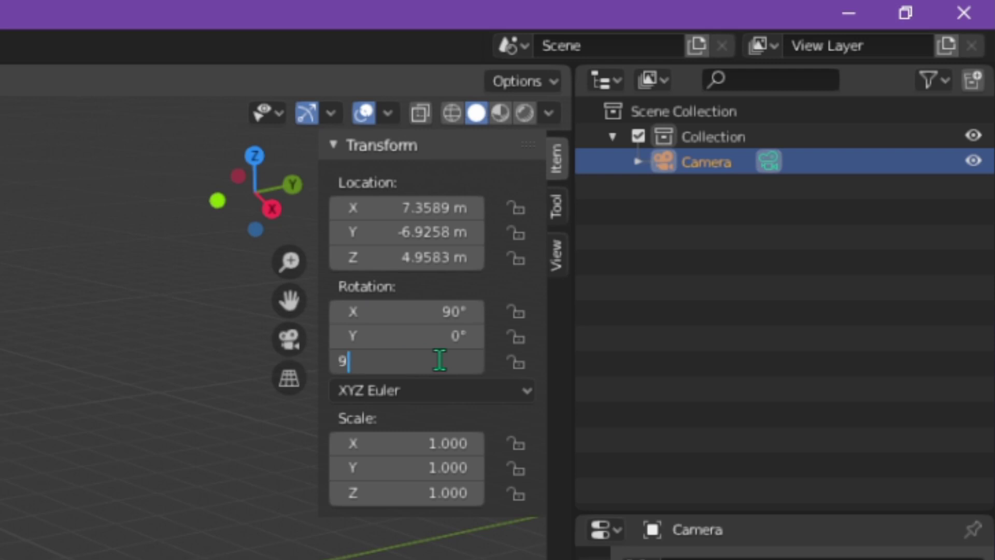
key("Return")
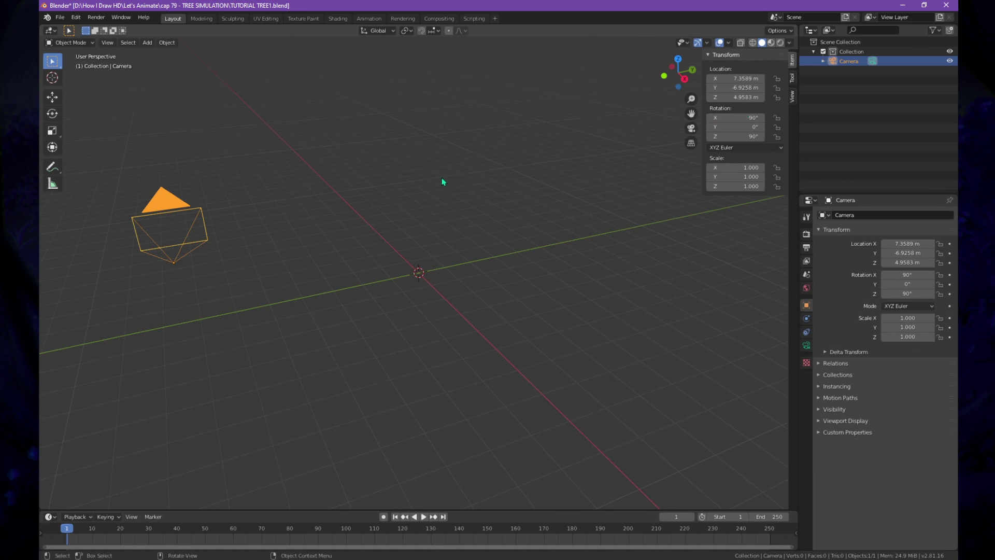
middle_click_drag(443, 182, 476, 192)
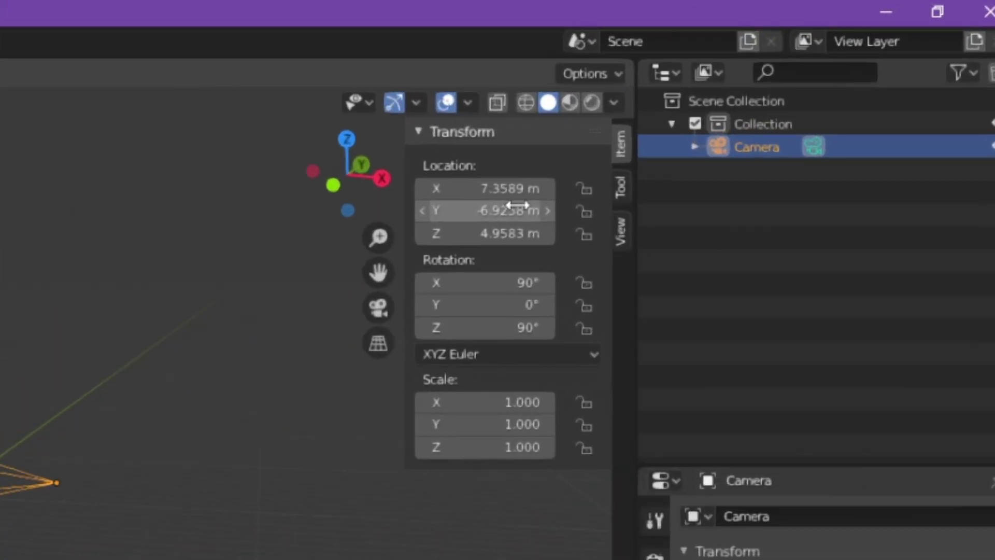
- Set the camera's Y and Z location to 0 m
left_click(517, 209)
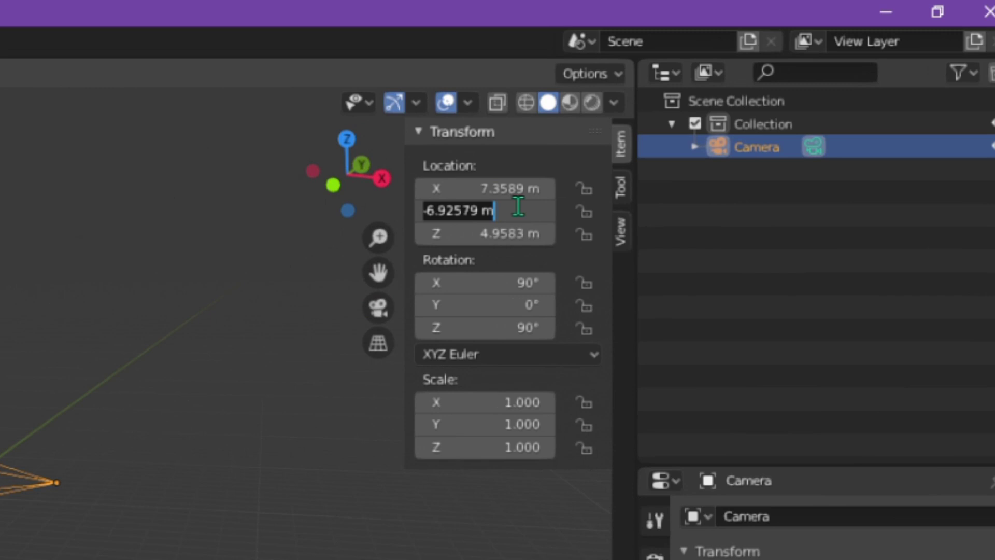
type("0")
key("Return")
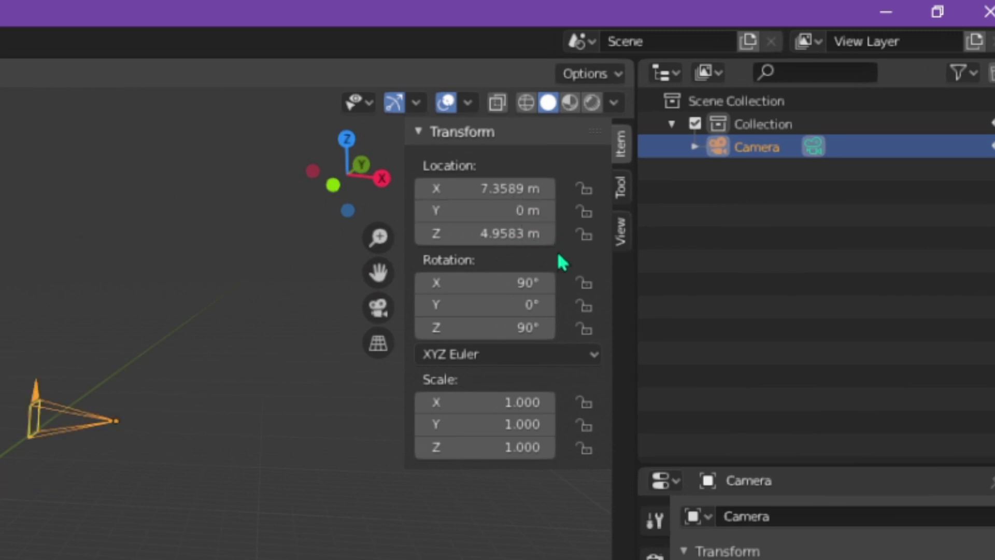
left_click(525, 233)
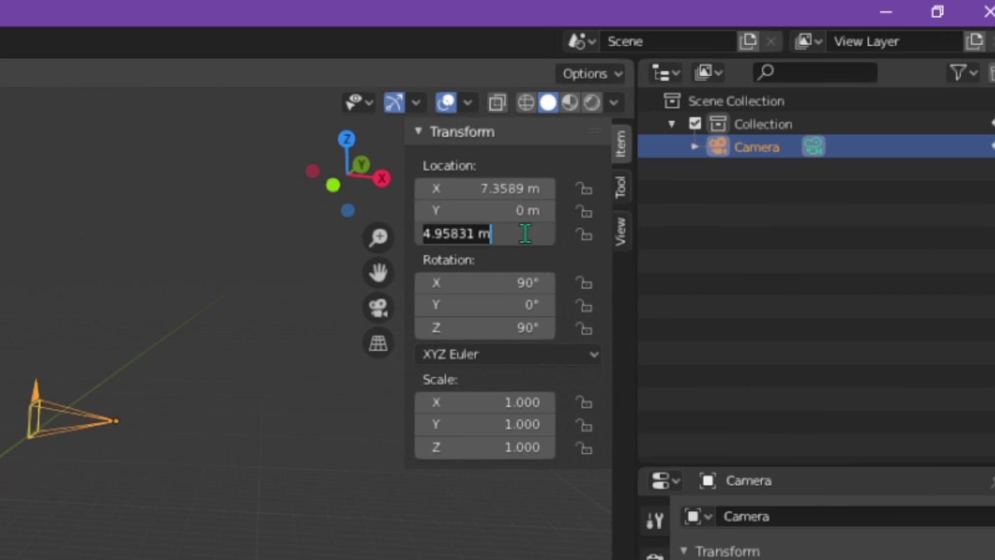
type("0")
key("Return")
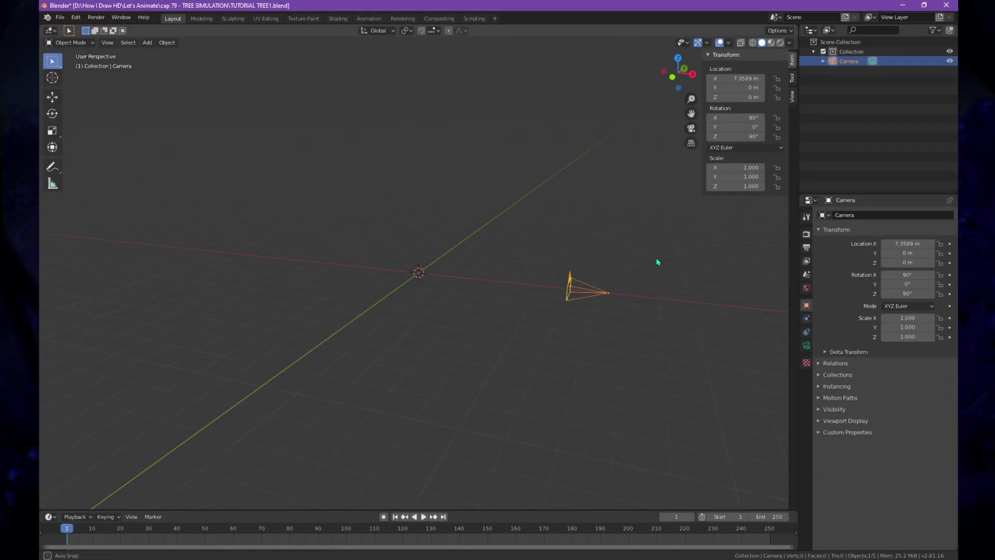
scroll(611, 266, "up", 4)
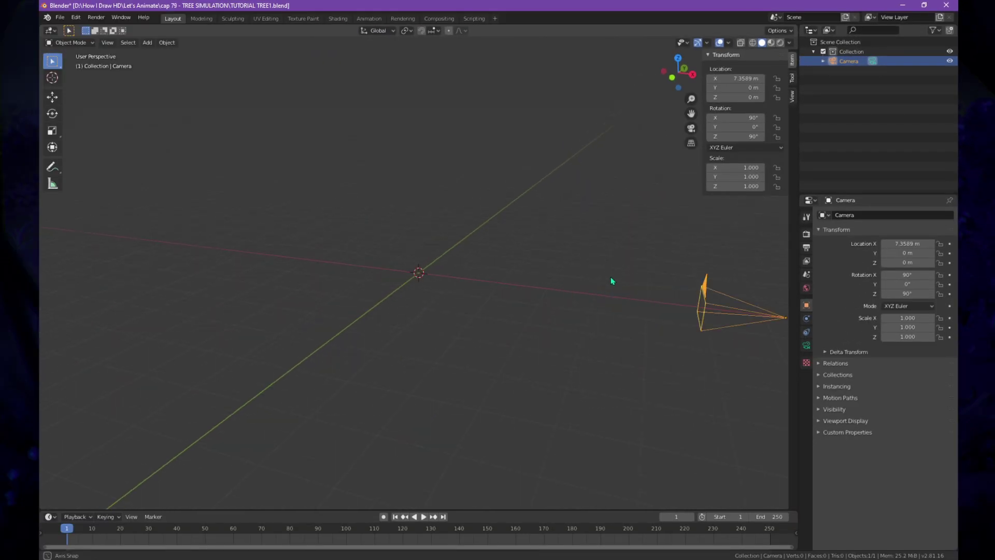
mouse_move(610, 277)
middle_mouse_down()
mouse_move(646, 262)
mouse_move(605, 271)
mouse_move(626, 266)
middle_mouse_up()
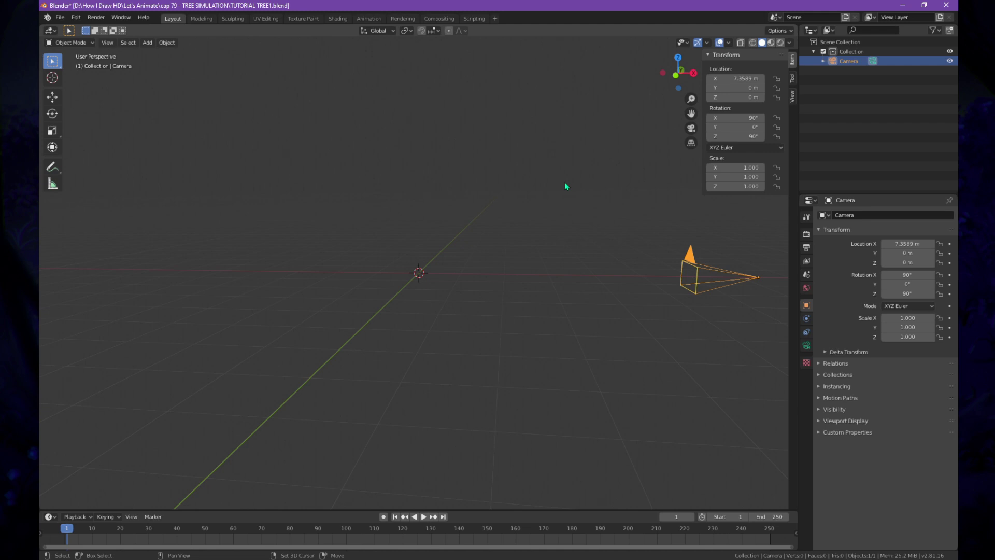
- Enable the Import-Export: Import Images as Planes add-on, found by searching 'images' in Preferences
key("shift+a")
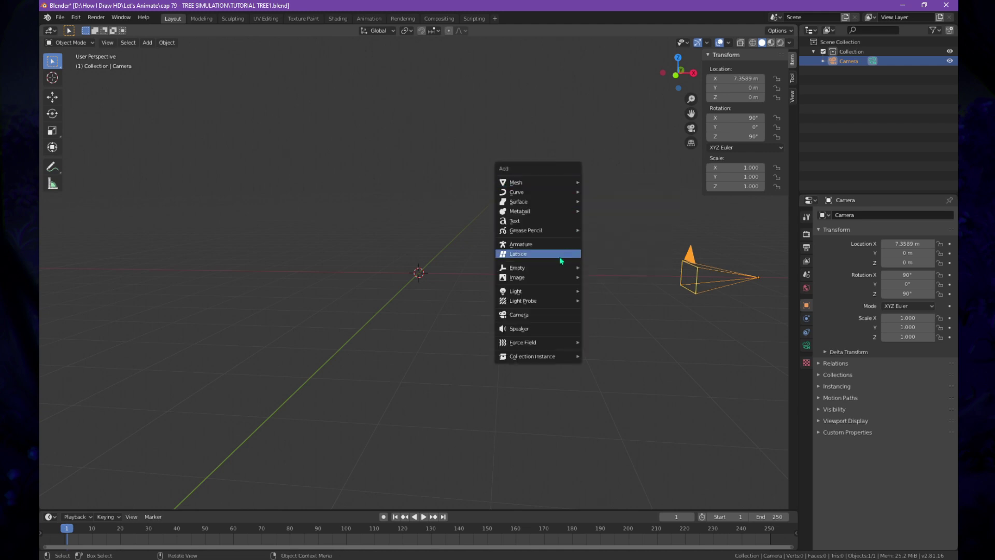
mouse_move(562, 278)
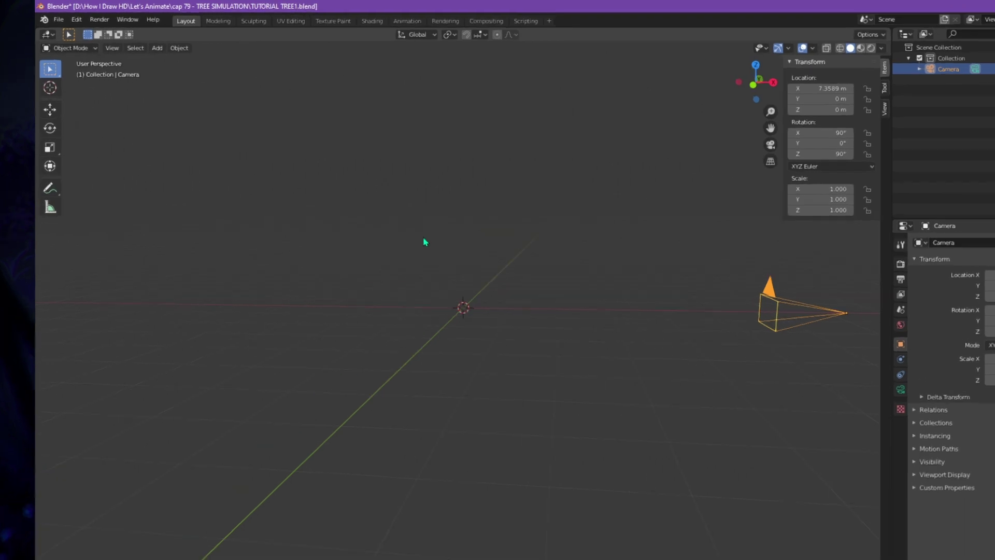
left_click(59, 20)
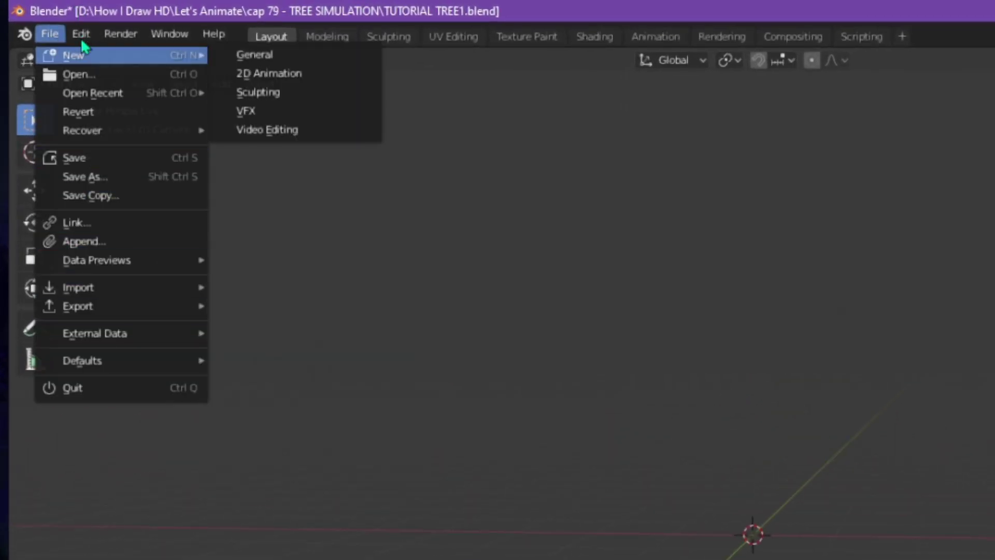
mouse_move(106, 38)
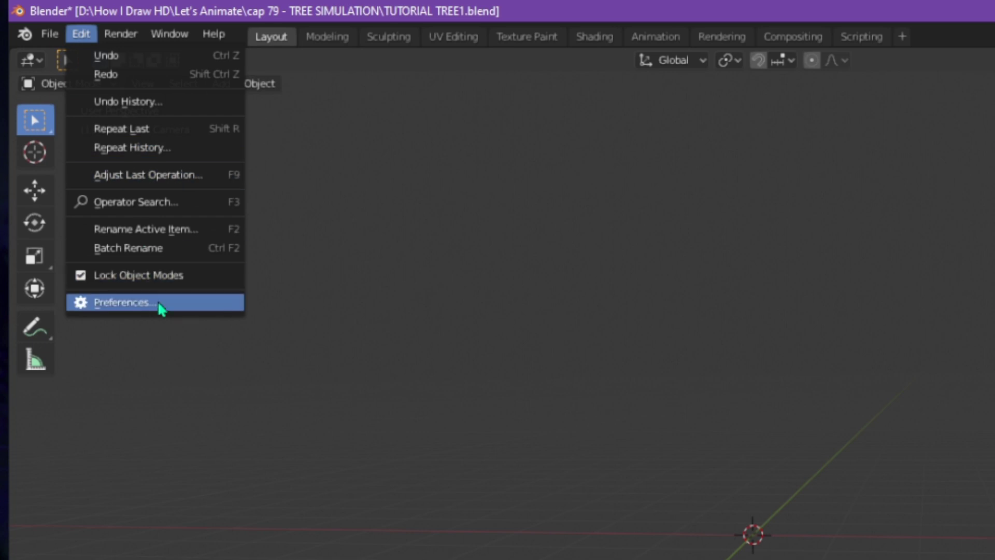
left_click(160, 307)
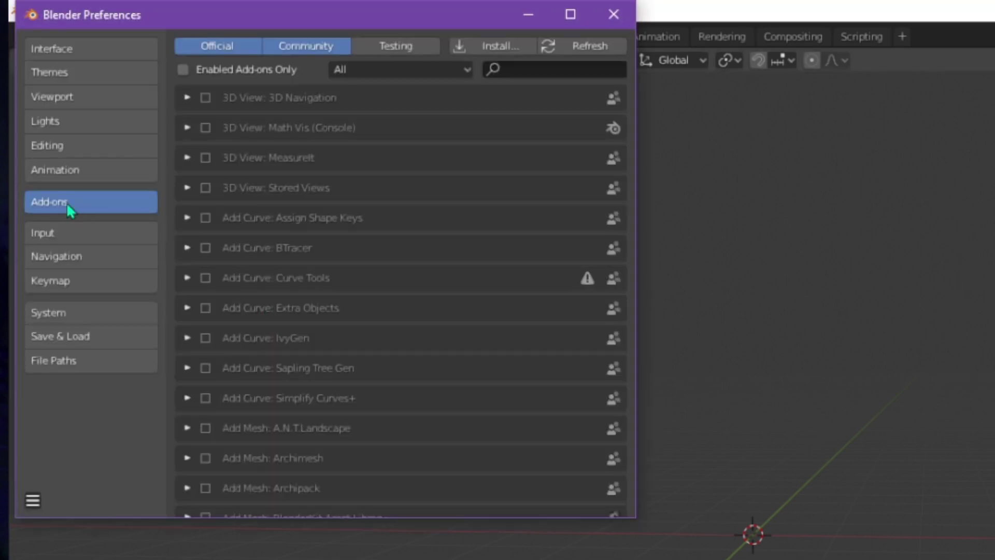
left_click(526, 71)
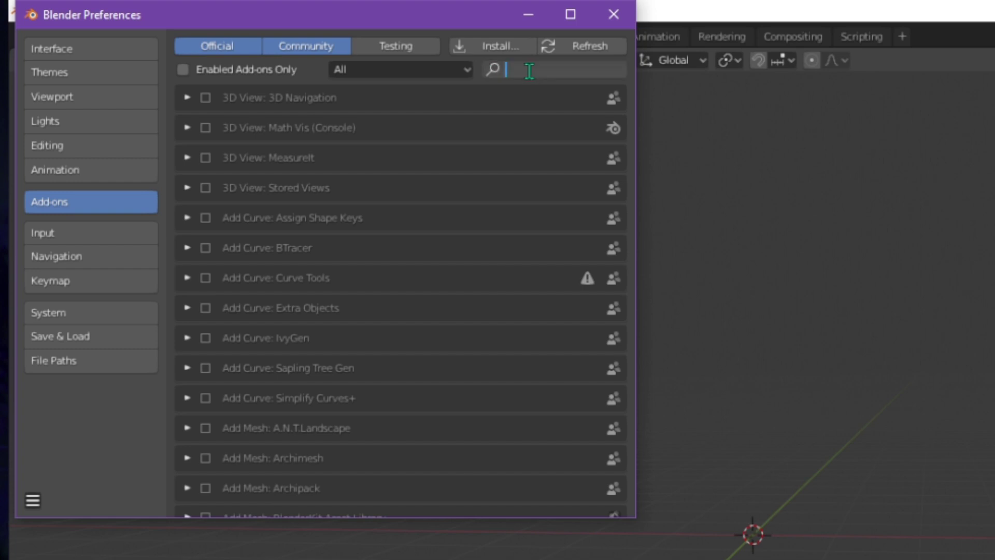
type("imag")
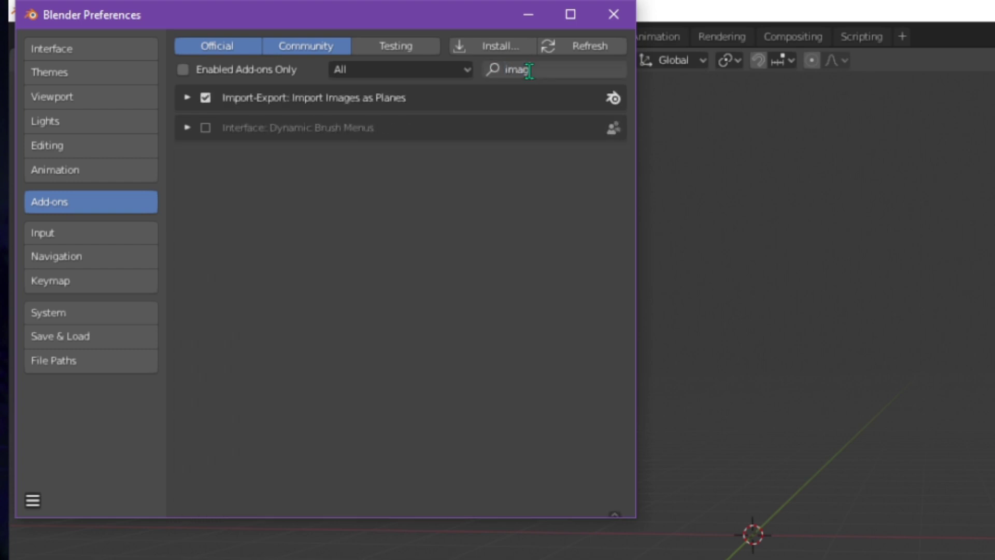
type("es")
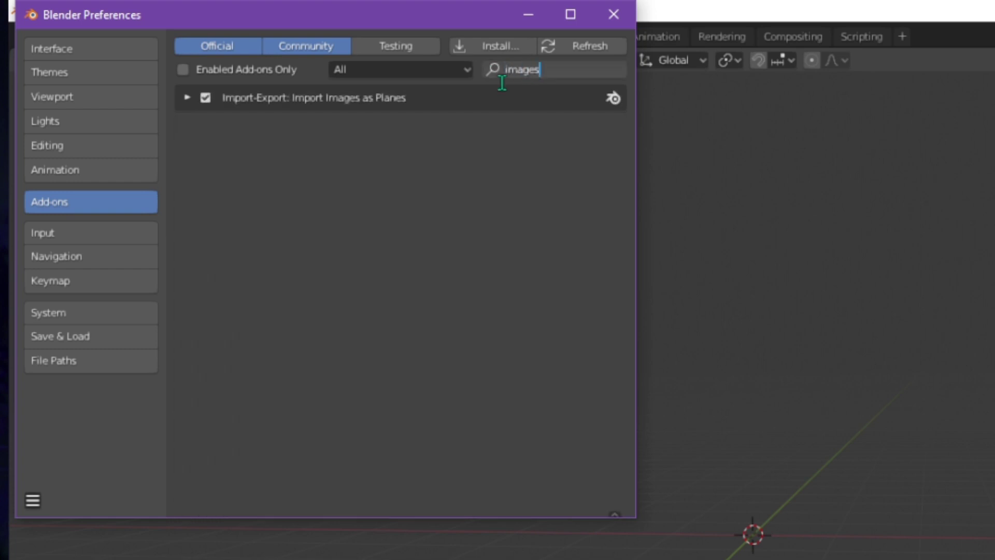
left_click(206, 98)
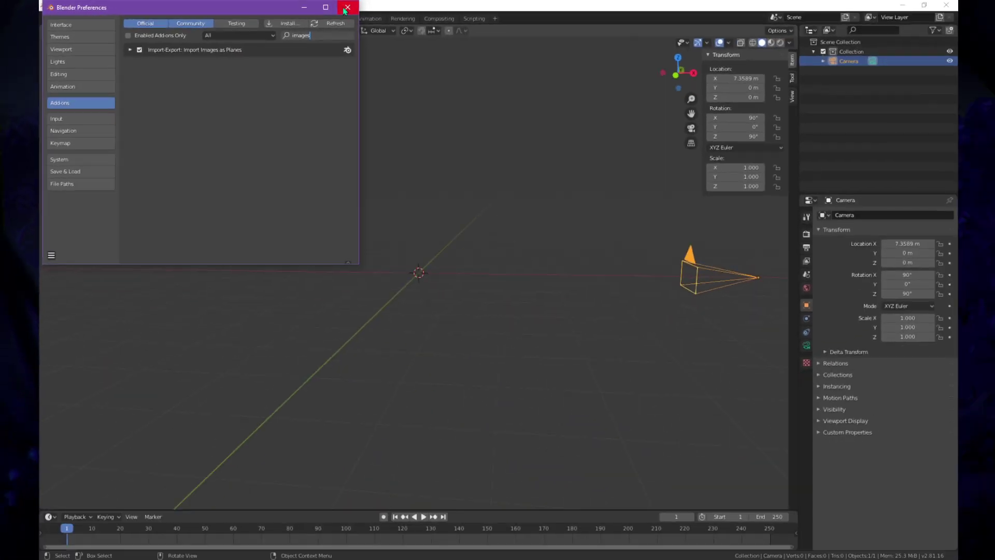
left_click(346, 8)
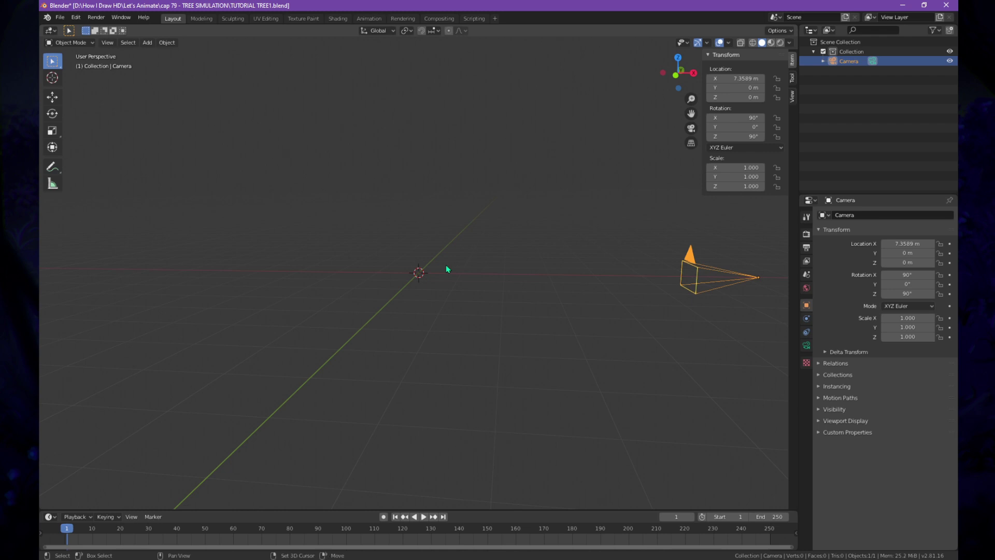
- Choose BG.jpg through BG6.png in Images as Planes, with Shadeless material and Offset Planes off
key("shift+a")
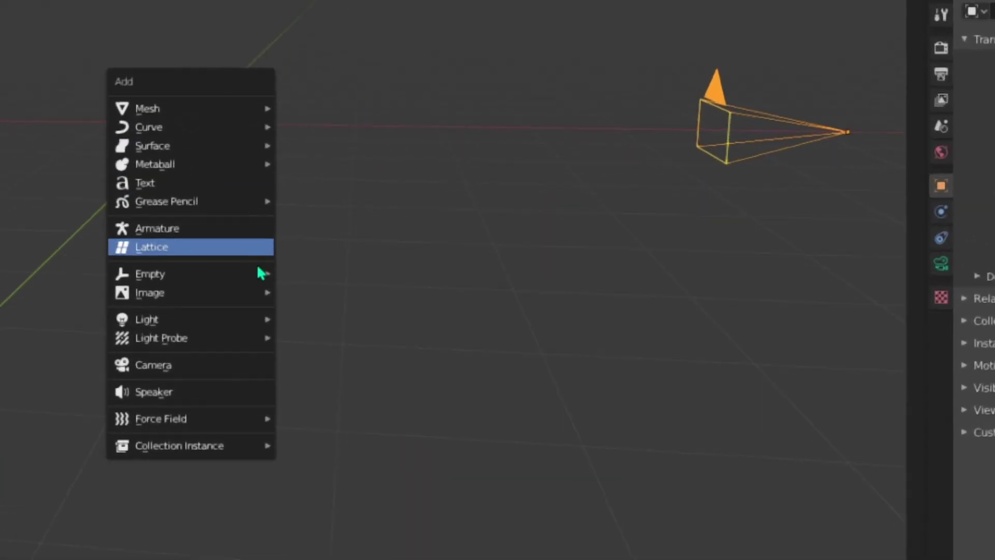
mouse_move(350, 326)
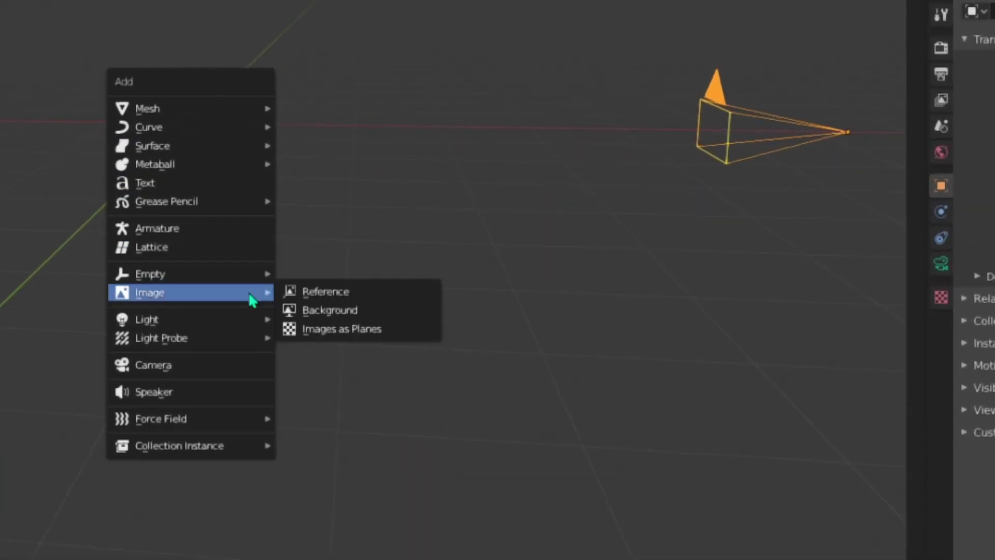
left_click(331, 327)
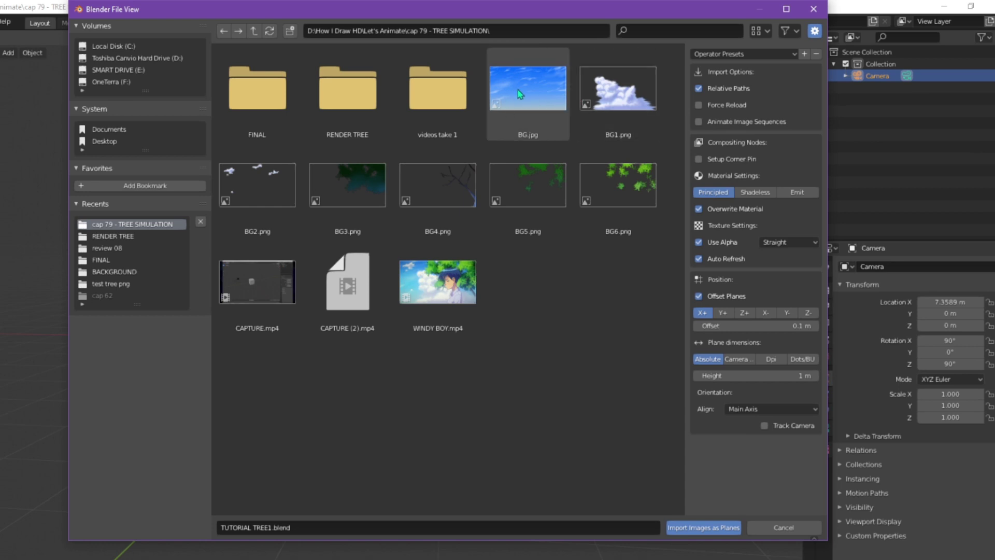
left_click(519, 93)
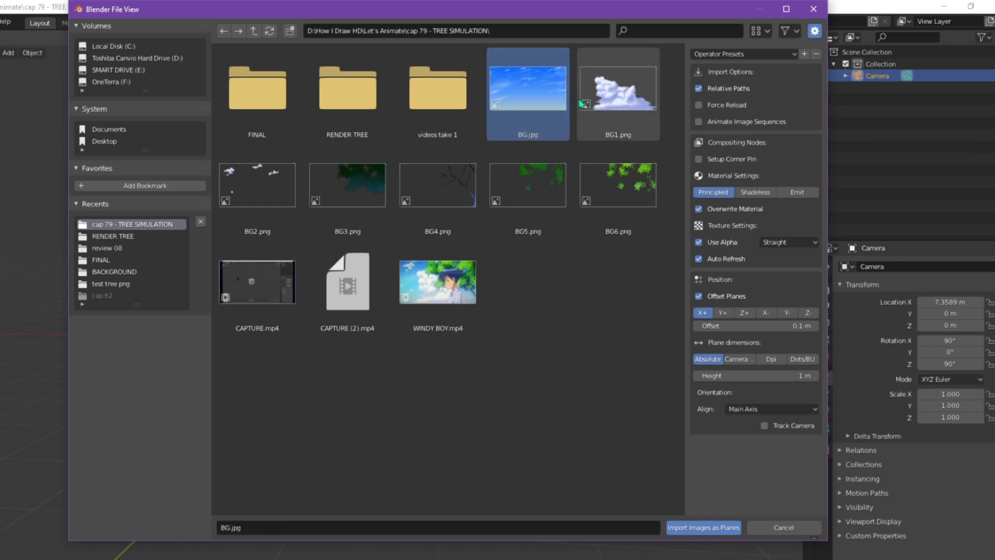
left_click(627, 93, "shift")
left_click(256, 200, "shift")
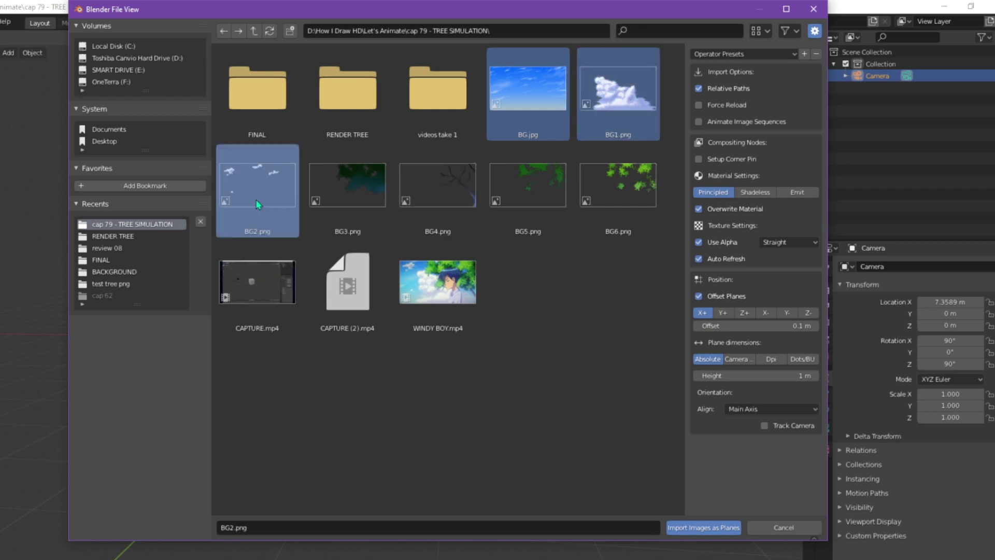
left_click(347, 201, "shift")
left_click(447, 194, "shift")
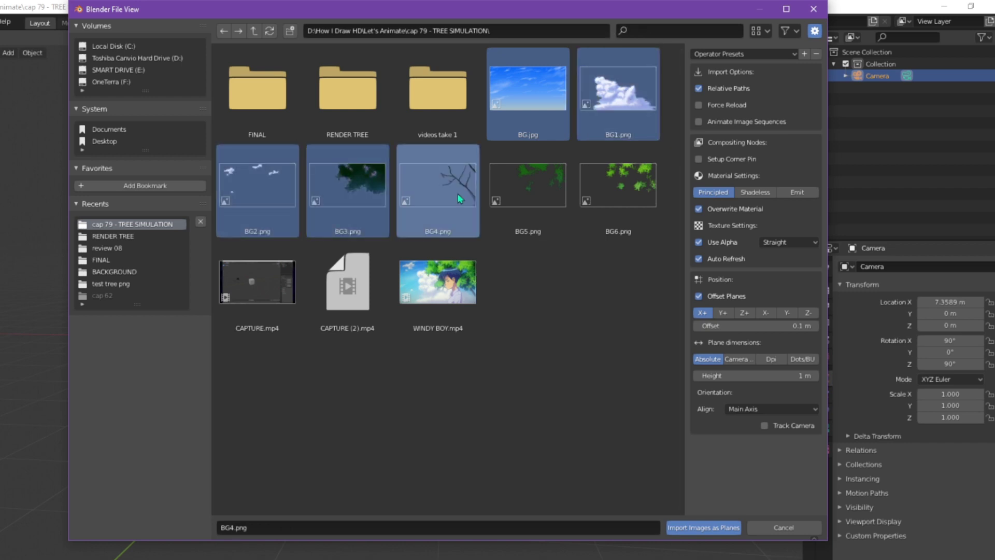
left_click(529, 181, "shift")
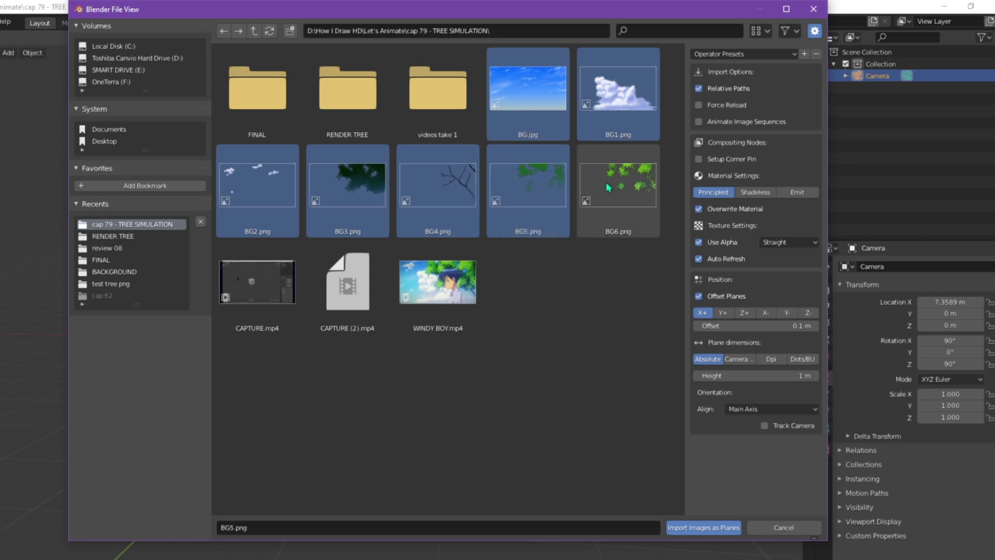
left_click(605, 184, "shift")
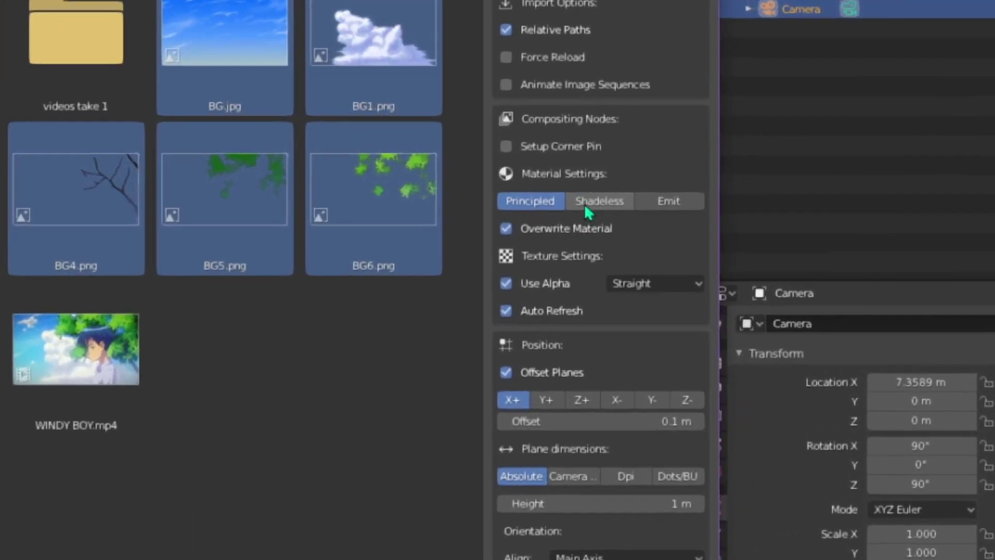
left_click(656, 203)
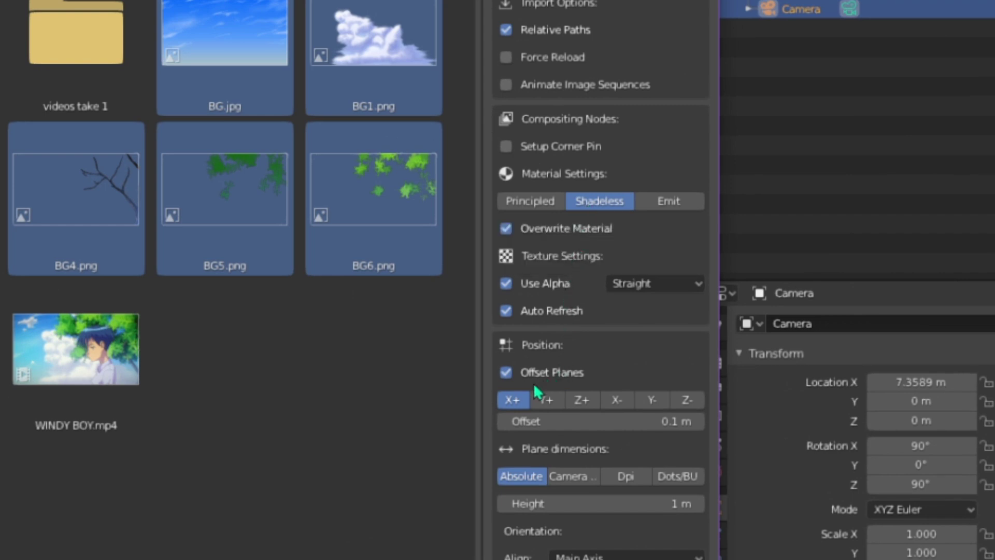
left_click(506, 373)
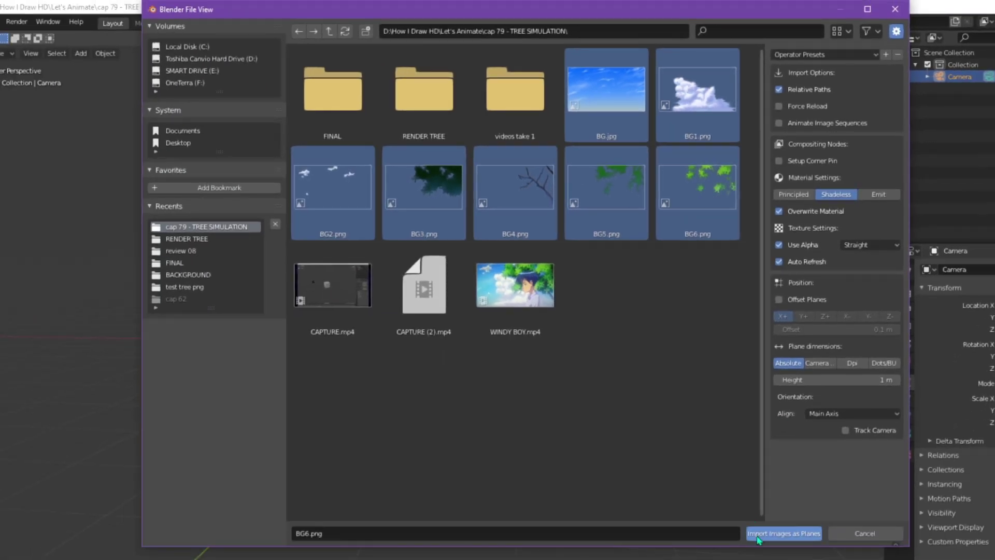
- Import the seven image planes and display them in Material Preview shading
left_click(761, 534)
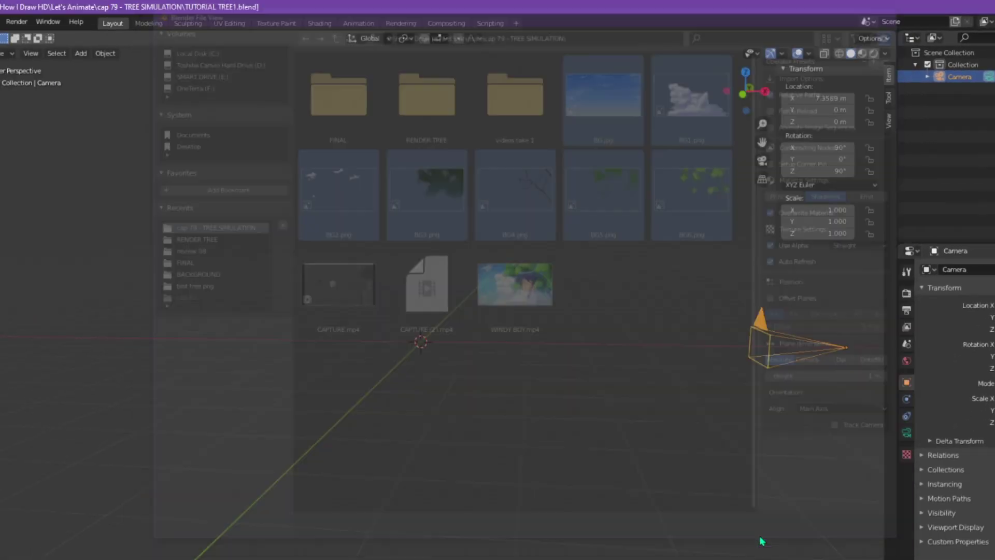
middle_click_drag(619, 439, 503, 437)
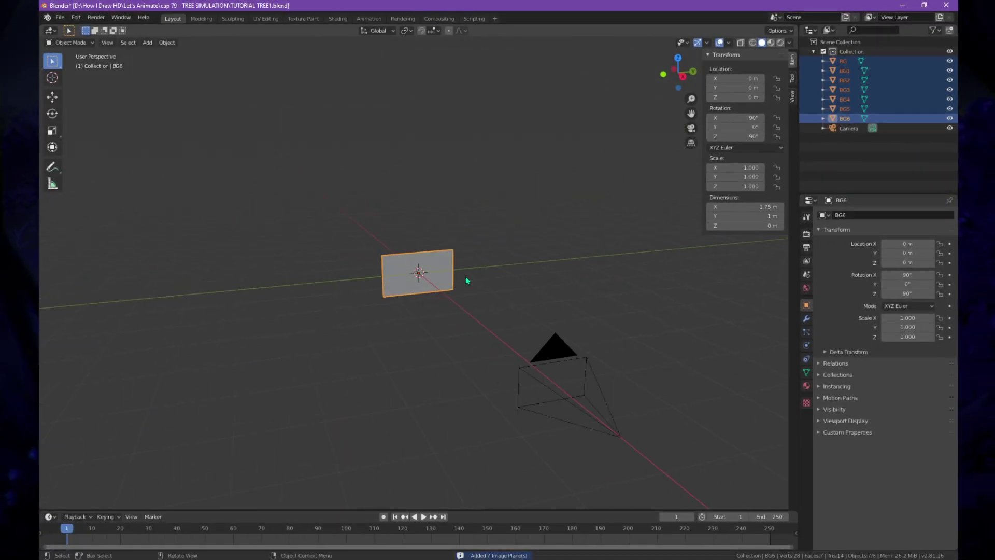
mouse_move(466, 278)
middle_mouse_down()
mouse_move(446, 291)
mouse_move(465, 277)
middle_mouse_up()
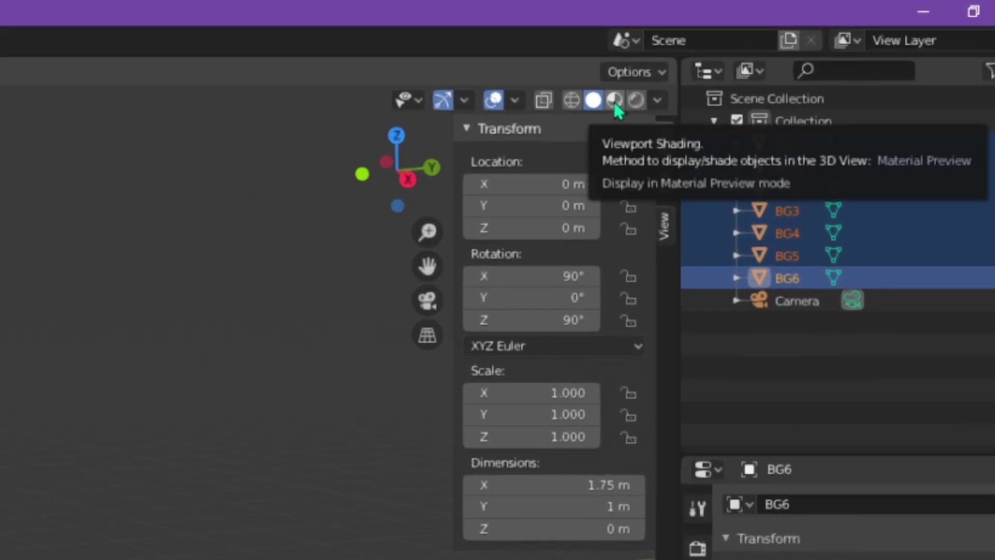
left_click(614, 100)
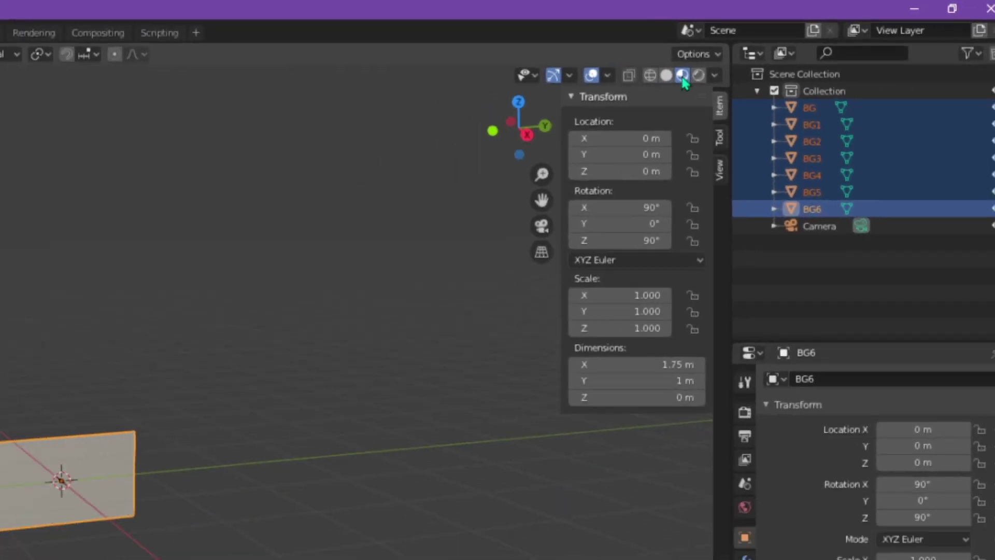
scroll(470, 266, "up", 7)
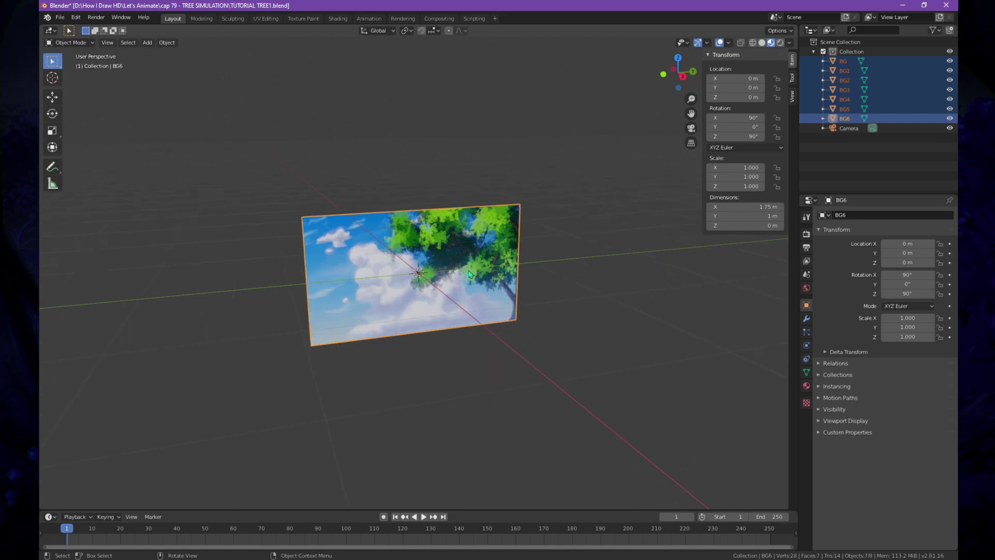
scroll(521, 285, "up", 2)
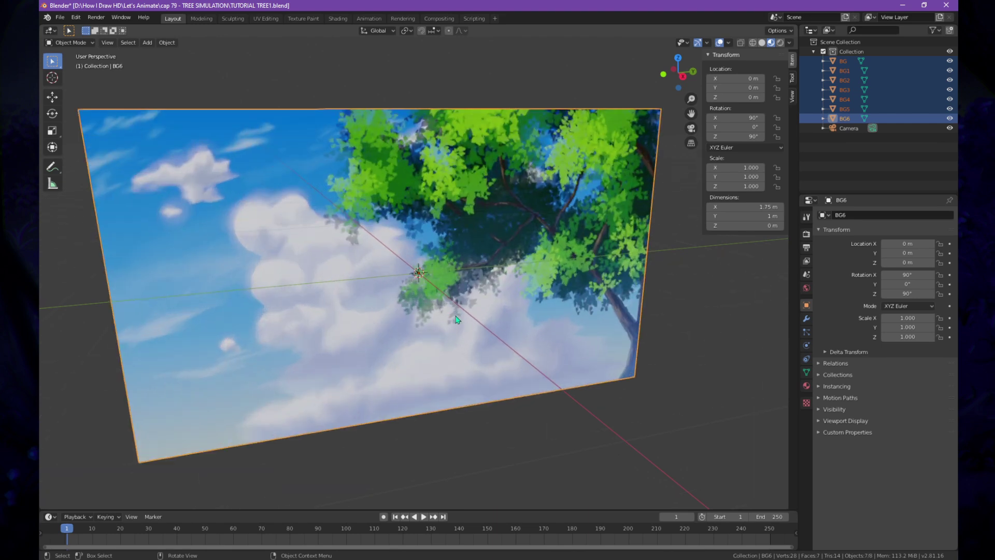
middle_click_drag(521, 285, 477, 309)
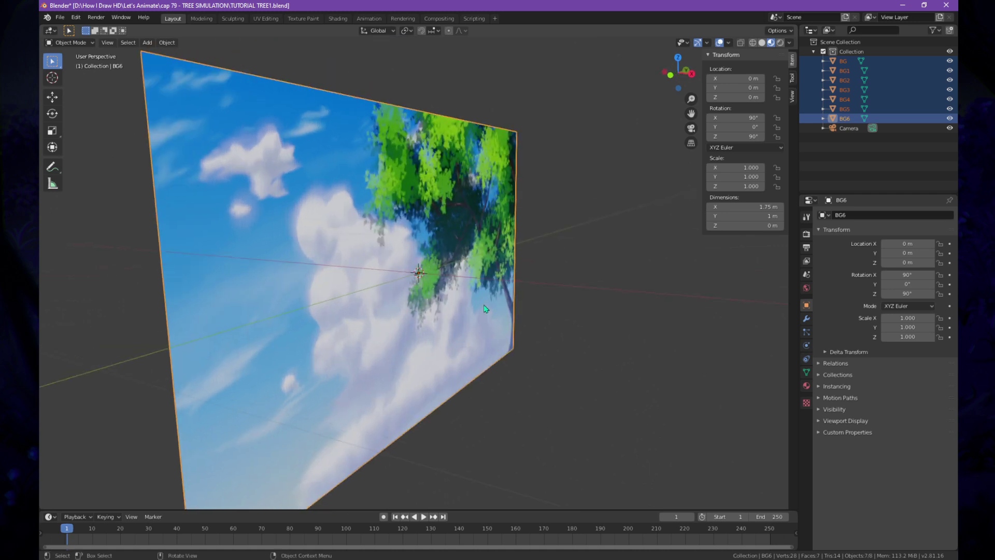
scroll(477, 310, "down", 4)
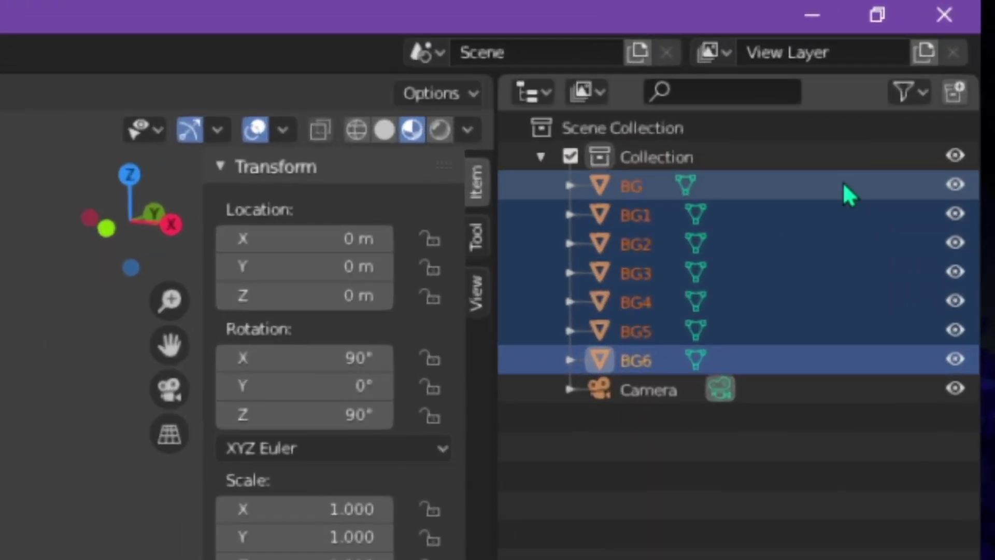
- Move the BG sky plane along X to -1 m
left_click(812, 179)
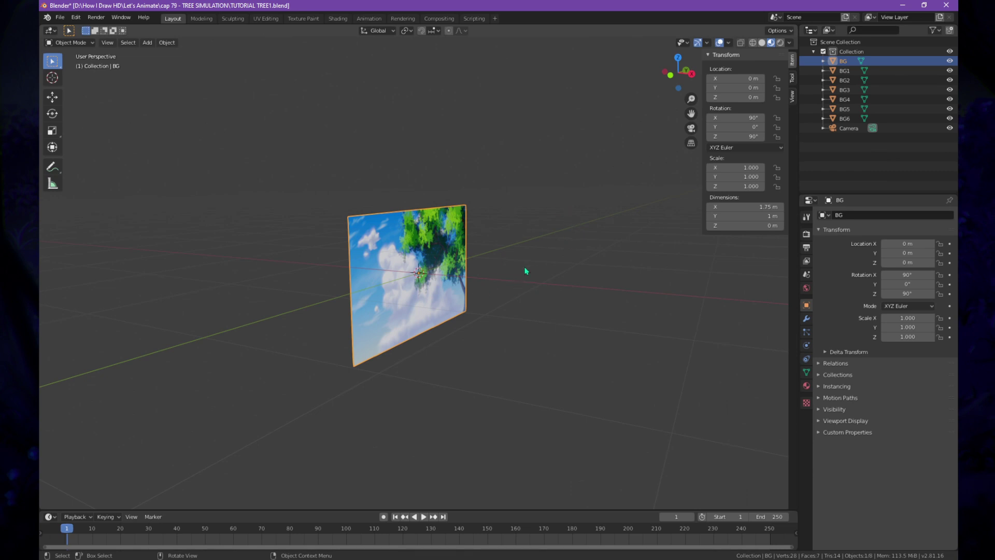
key("g")
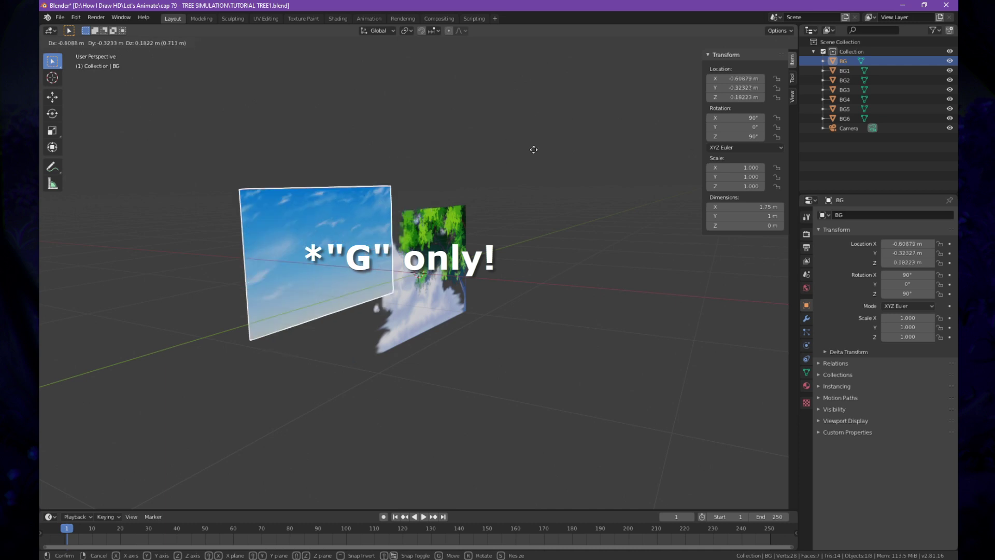
key("x")
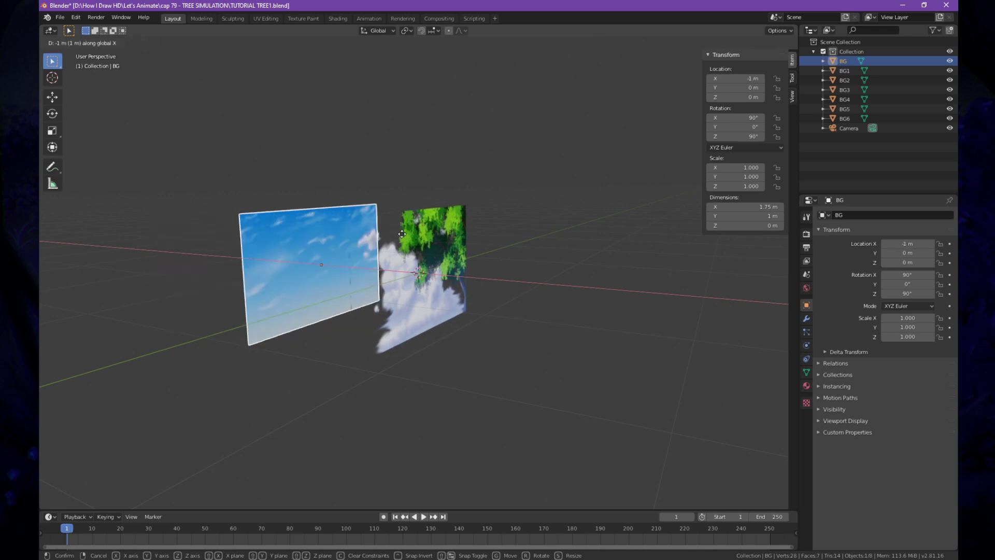
left_click(382, 235)
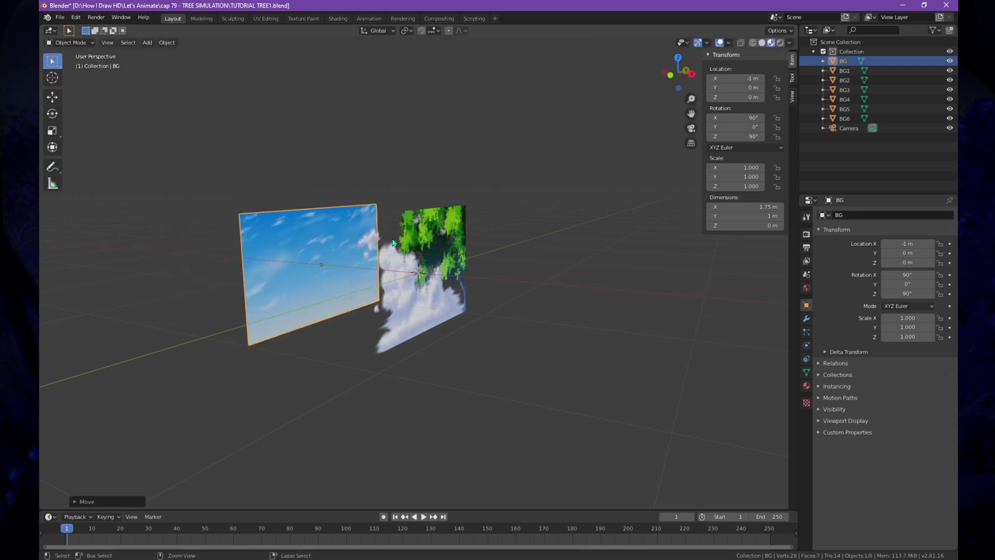
mouse_move(482, 245)
middle_mouse_down()
mouse_move(543, 242)
mouse_move(469, 260)
mouse_move(494, 244)
mouse_move(516, 248)
mouse_move(490, 264)
middle_mouse_up()
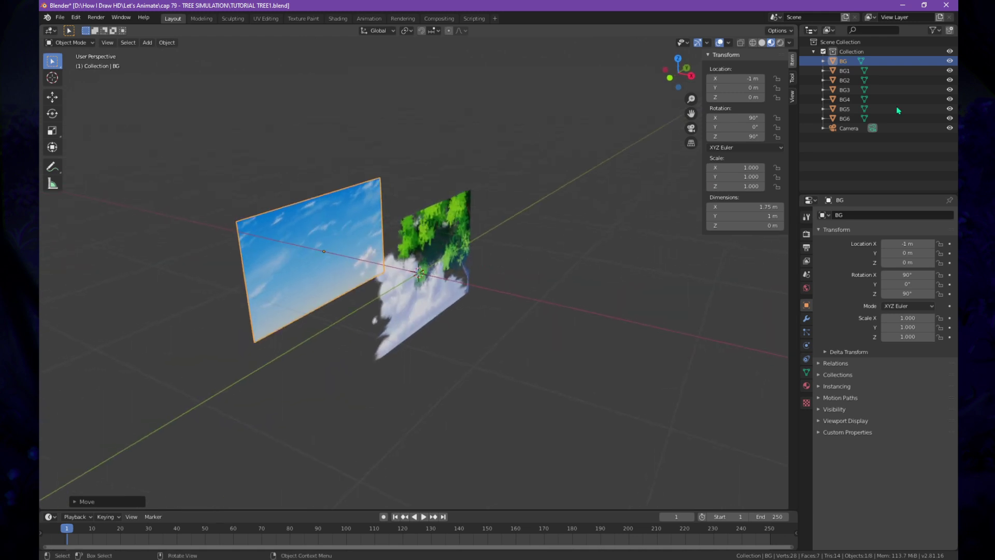
- Move the BG2 plane along X to -0.43634 m
left_click(900, 70)
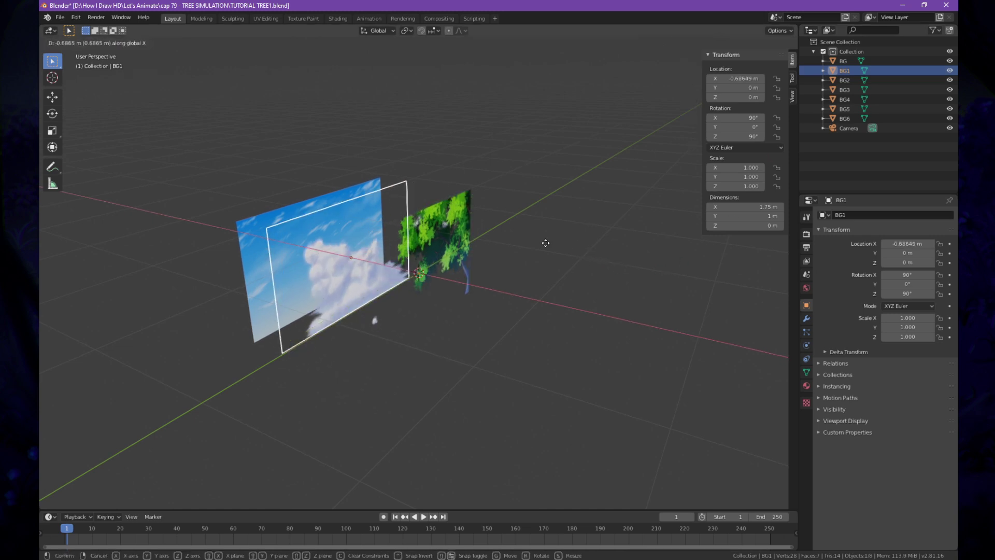
left_click(845, 80)
key("g")
key("x")
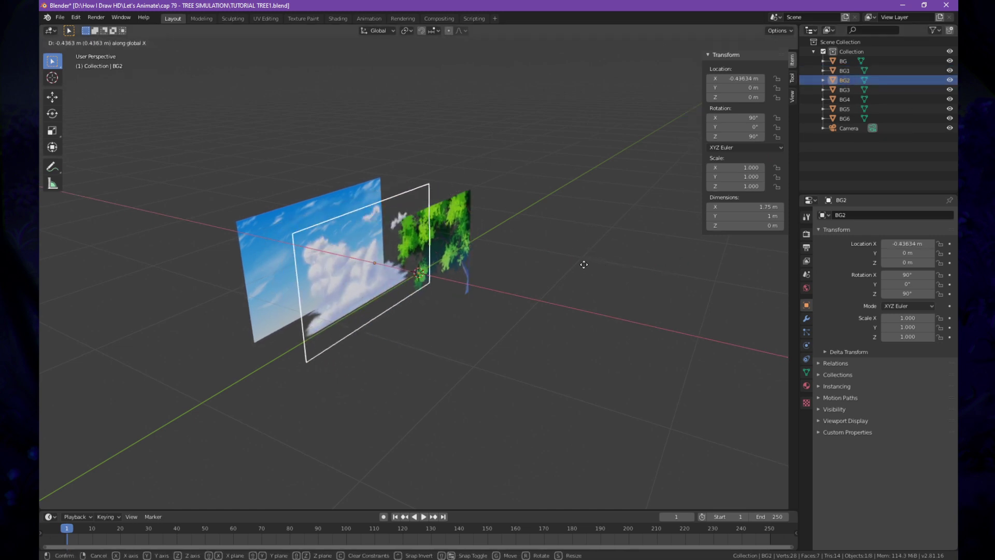
left_click(582, 266)
mouse_move(582, 266)
middle_mouse_down()
mouse_move(628, 269)
mouse_move(592, 265)
middle_mouse_up()
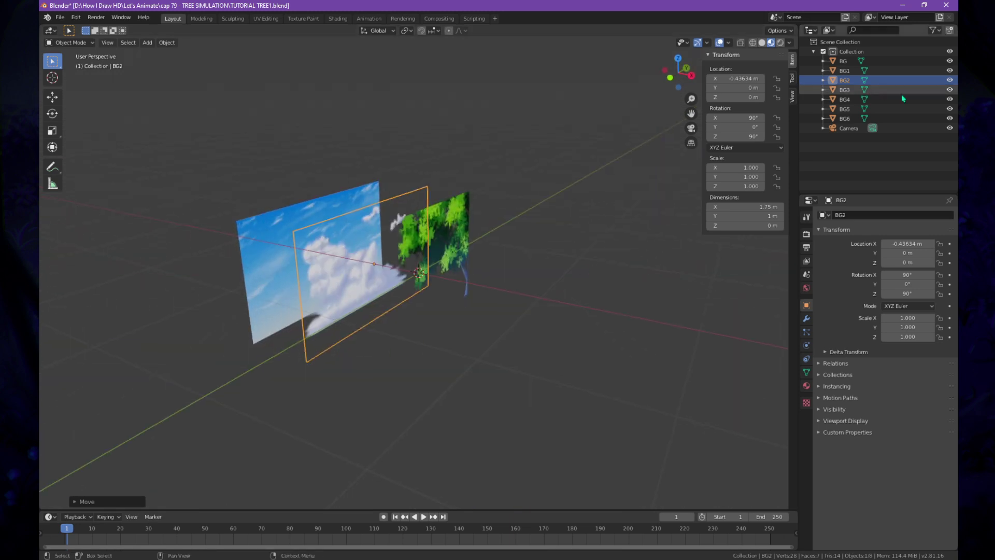
- Shift the BG3 plane to a new position along X
left_click(845, 90)
key("g")
key("x")
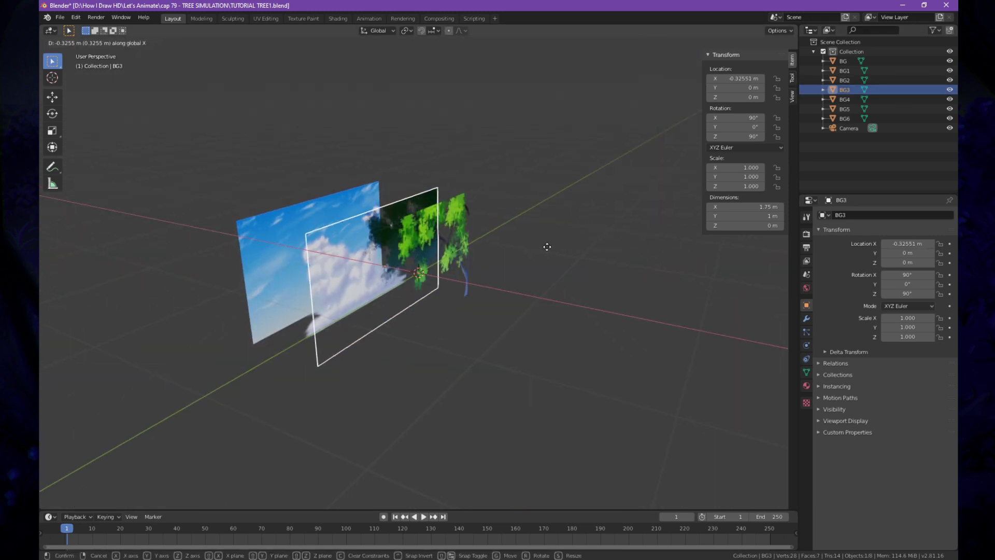
left_click(541, 247)
middle_click_drag(541, 247, 596, 249)
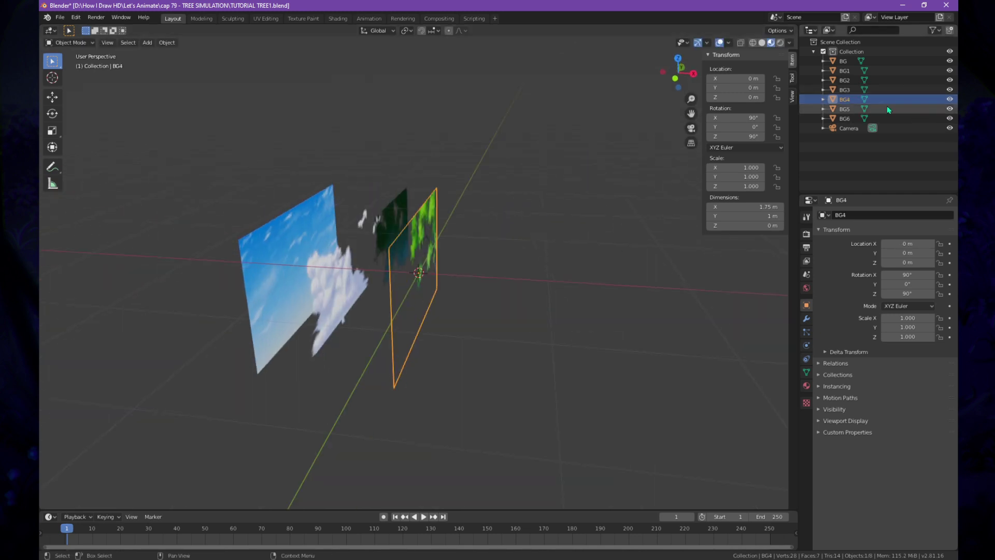
- Move the BG6 foliage plane forward along X to about 0.83 m
left_click(845, 109)
key("g")
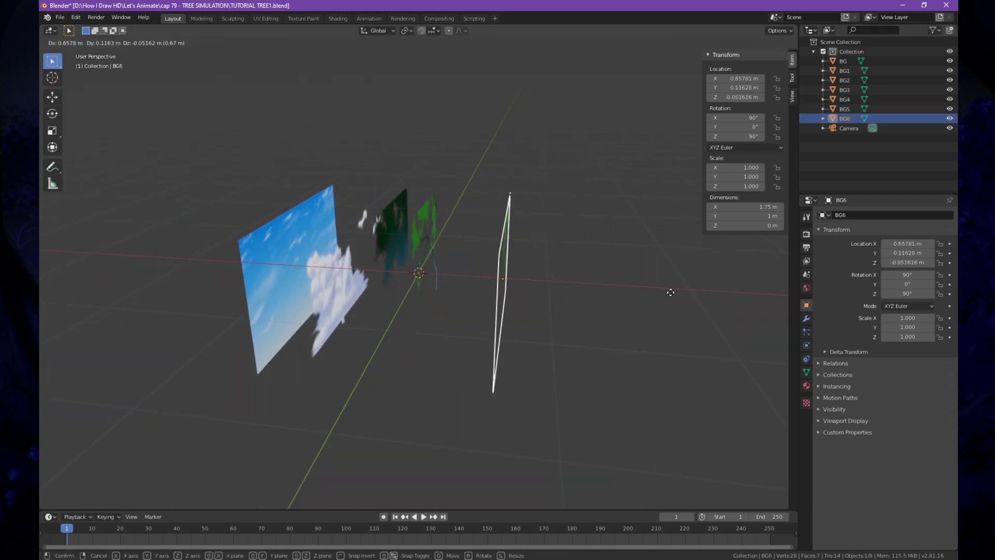
key("Escape")
key("g")
key("Escape")
left_click(479, 282)
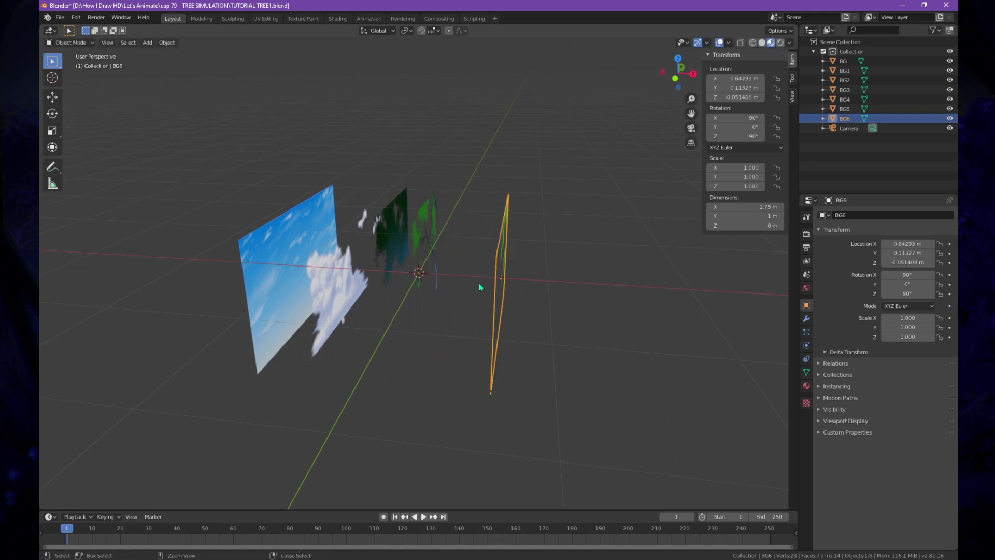
left_click(511, 254)
left_click(490, 256)
key("g")
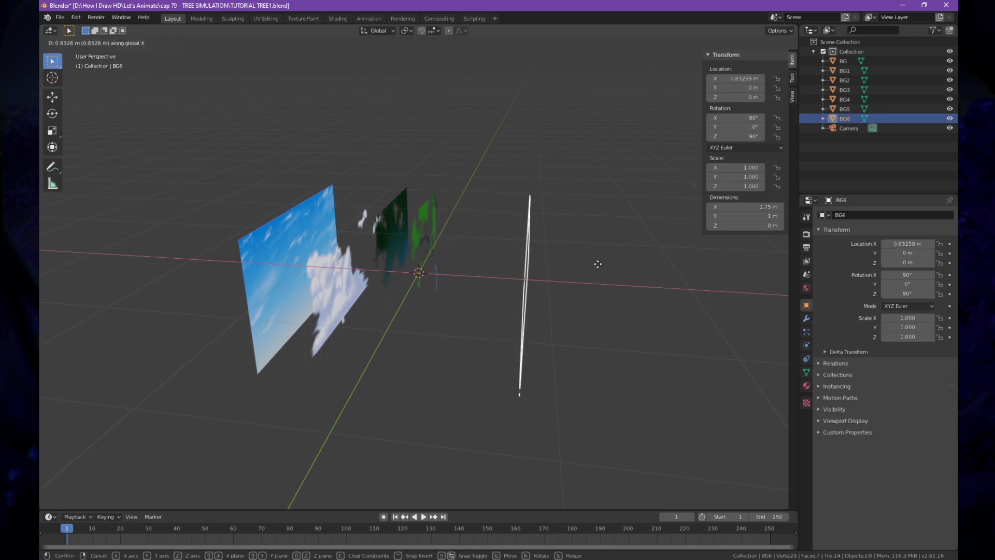
left_click(595, 264)
- Move the BG5 plane along X to 0.39653 m
left_click(872, 110)
left_click(873, 111)
key("g")
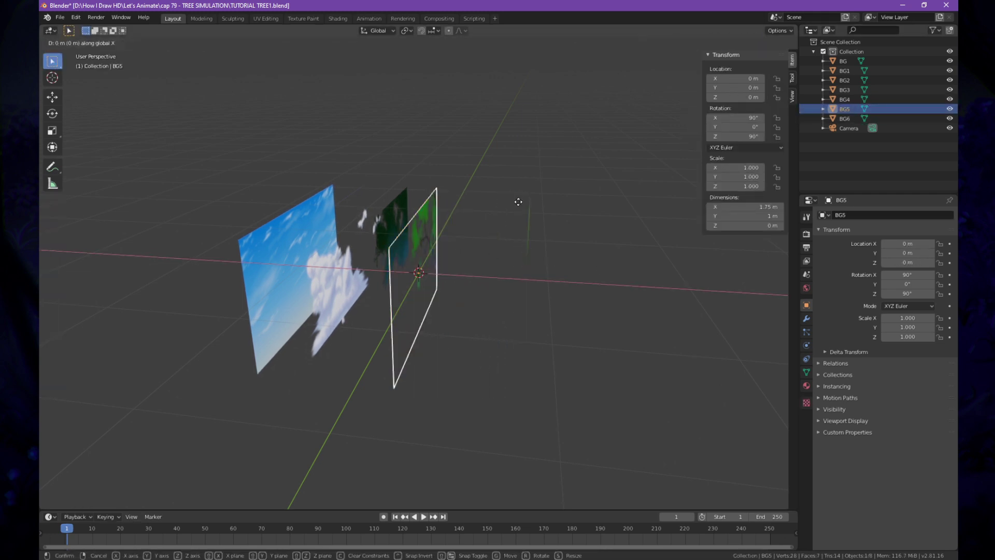
left_click(555, 212)
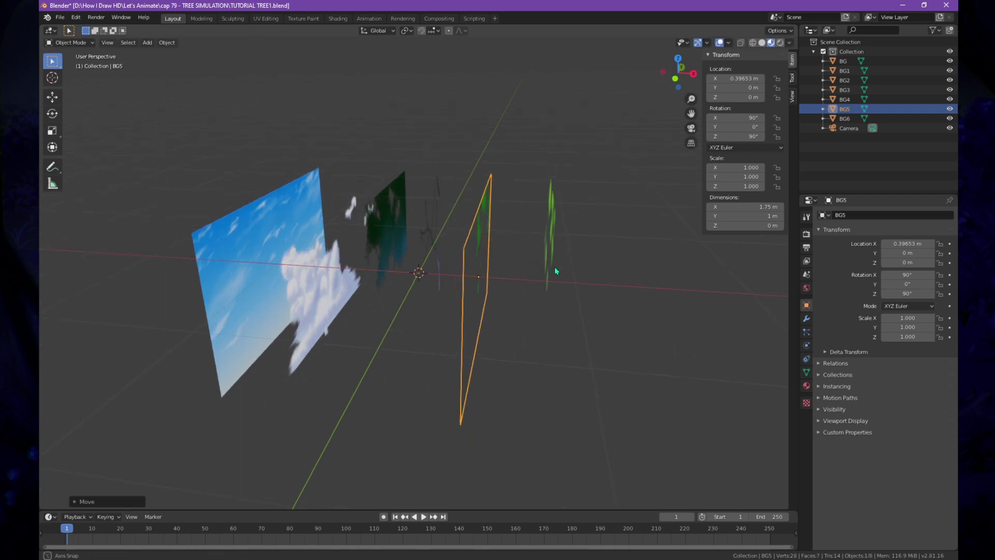
middle_click_drag(554, 266, 505, 243)
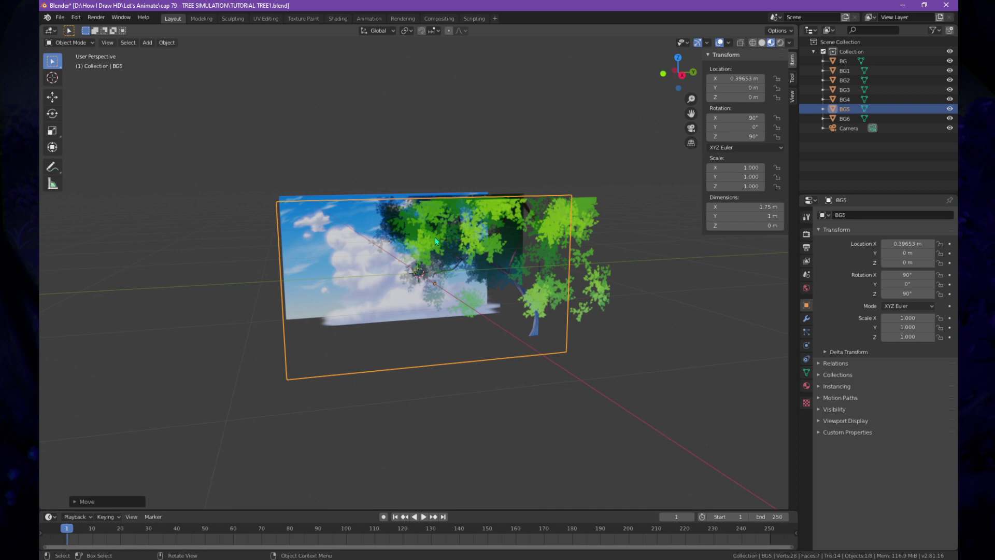
- Look through the camera with Numpad 0 and select the camera by its frame
key("KP_0")
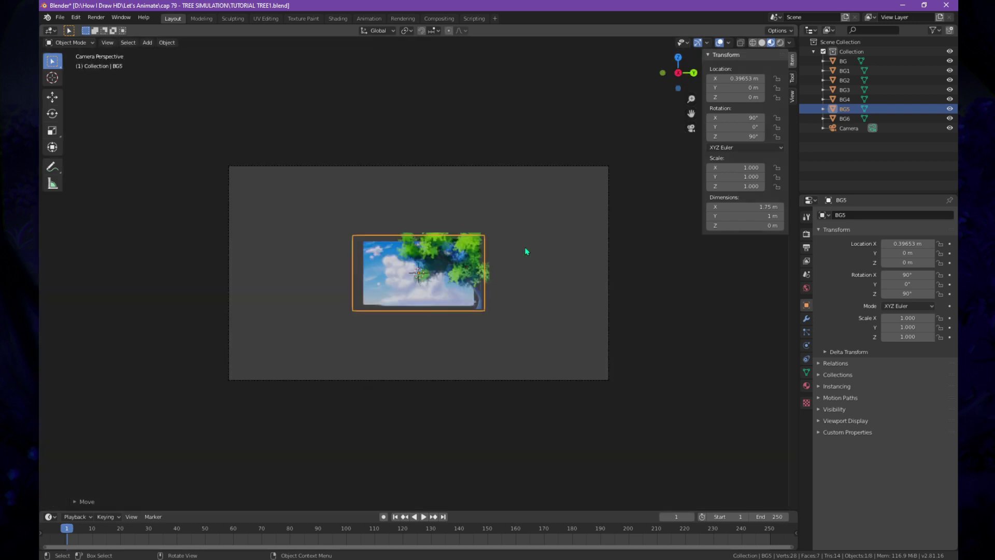
scroll(474, 278, "up", 3)
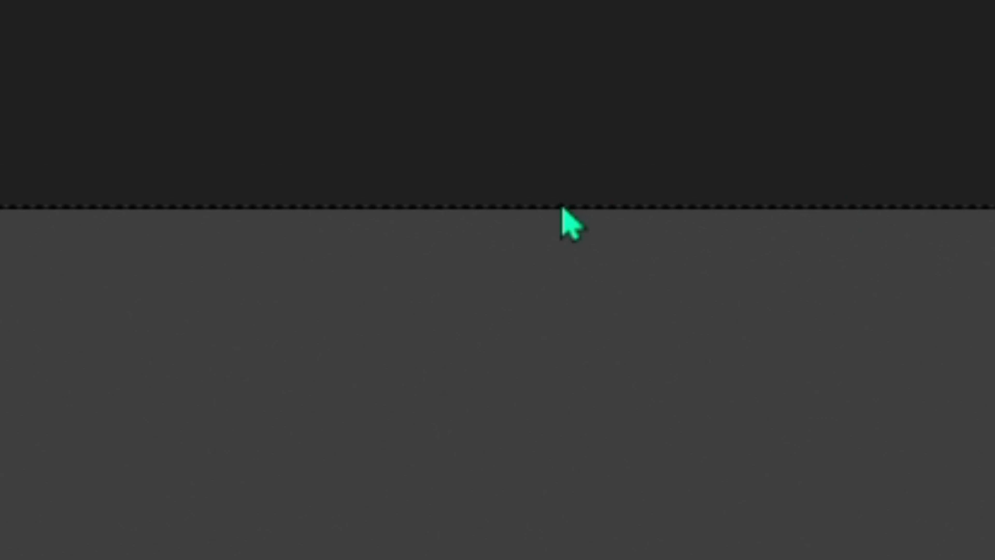
left_click(561, 209)
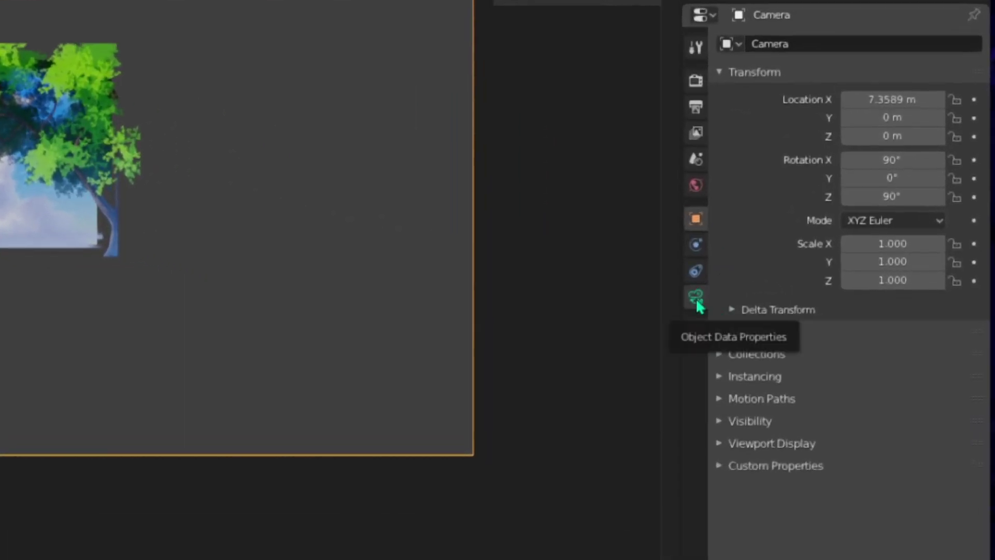
- Make the camera orthographic with an Orthographic Scale of 1.724
left_click(696, 299)
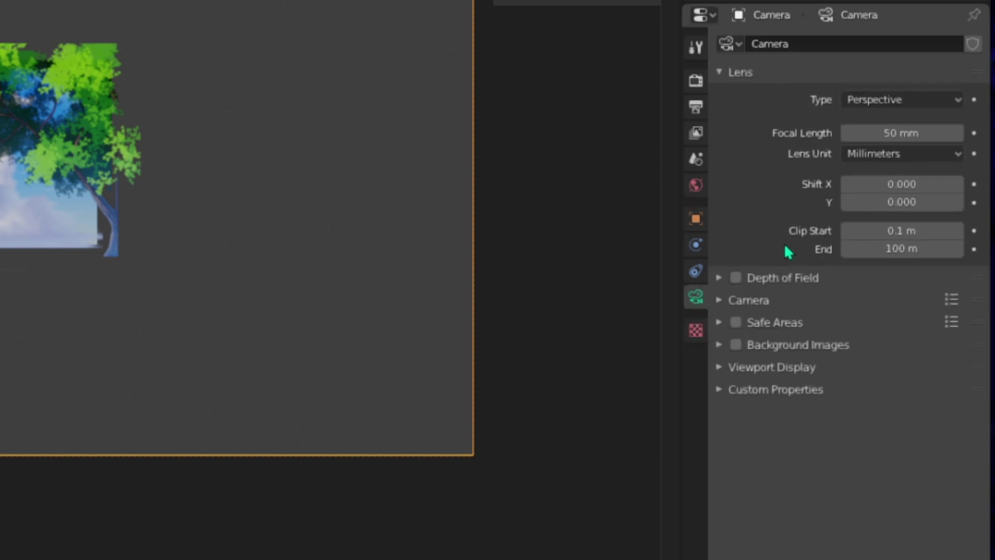
left_click(879, 100)
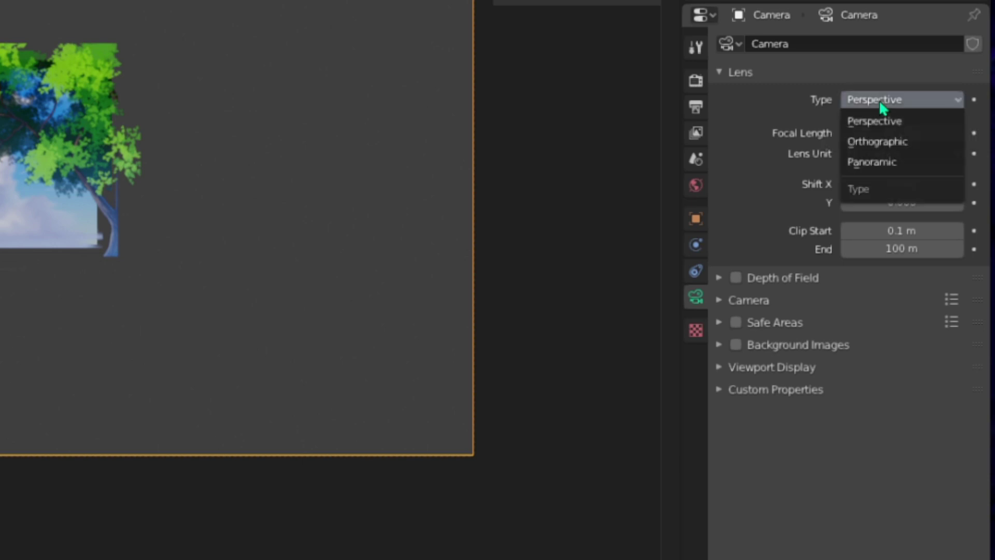
left_click(877, 150)
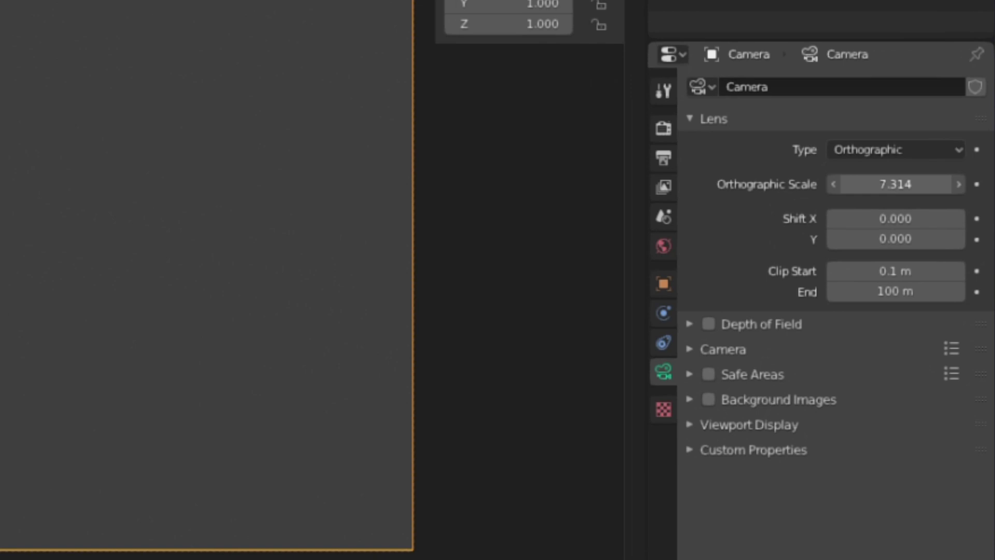
left_click_drag(895, 184, 809, 184)
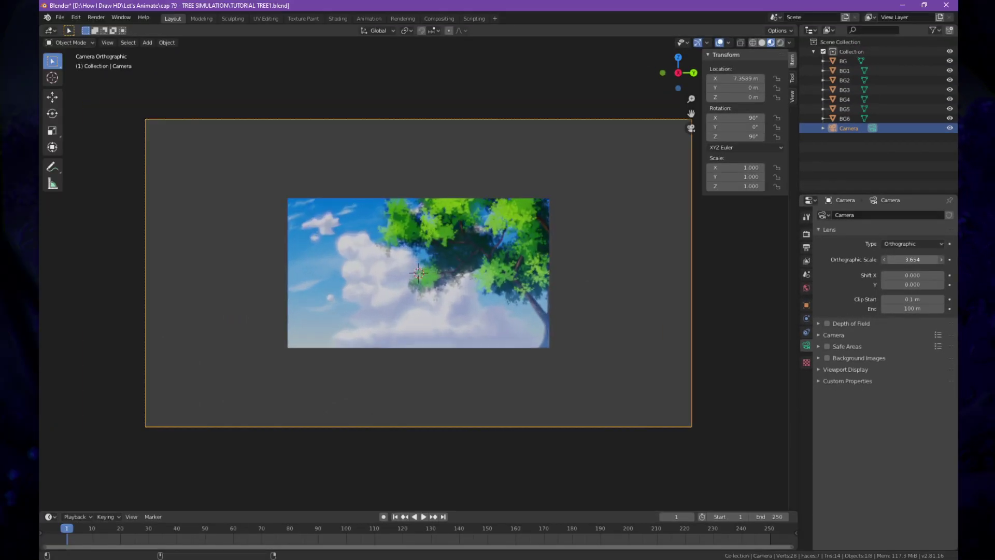
left_click_drag(912, 259, 862, 259)
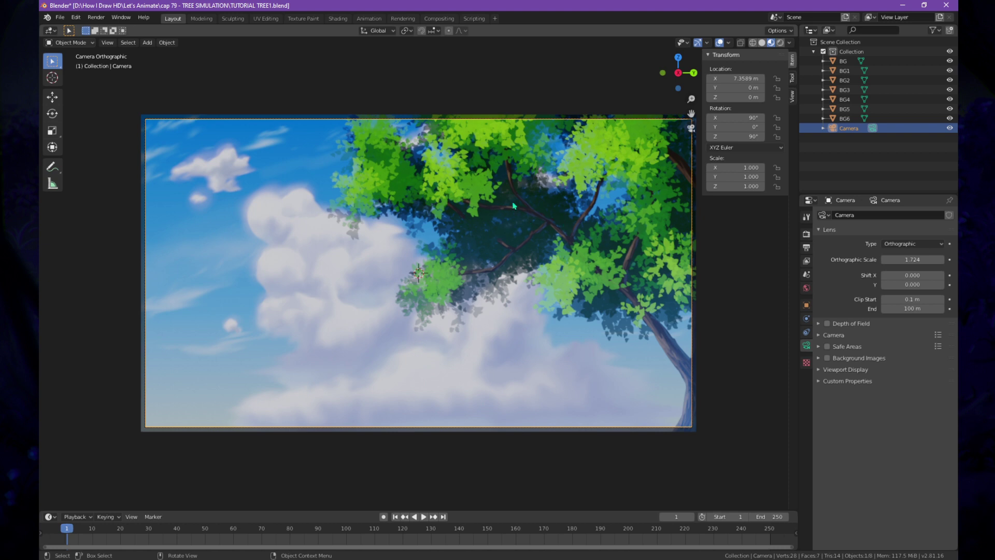
middle_click_drag(449, 226, 549, 270)
scroll(453, 233, "down", 5)
scroll(514, 233, "down", 2)
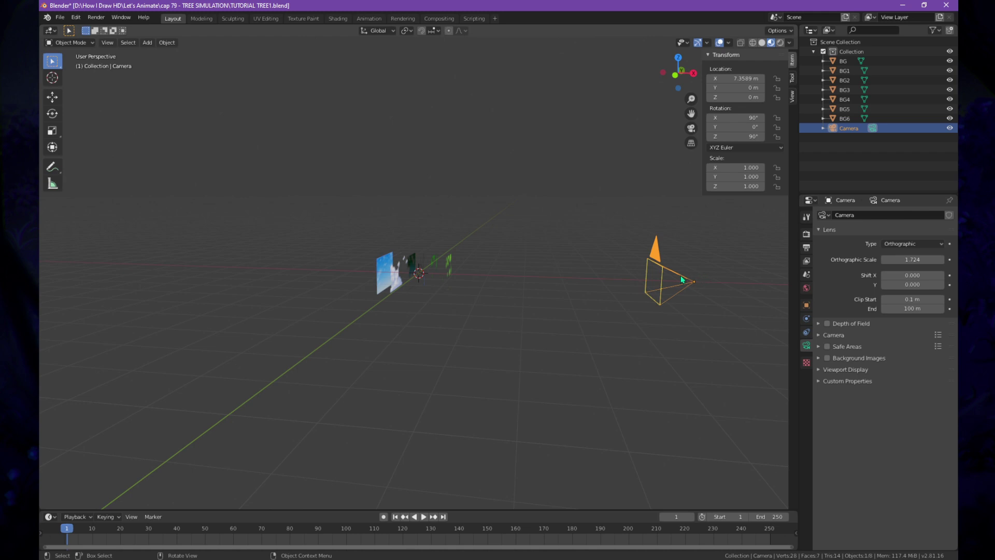
- Move the camera along X to 3.7906 m and check the framing through it
key("g")
key("x")
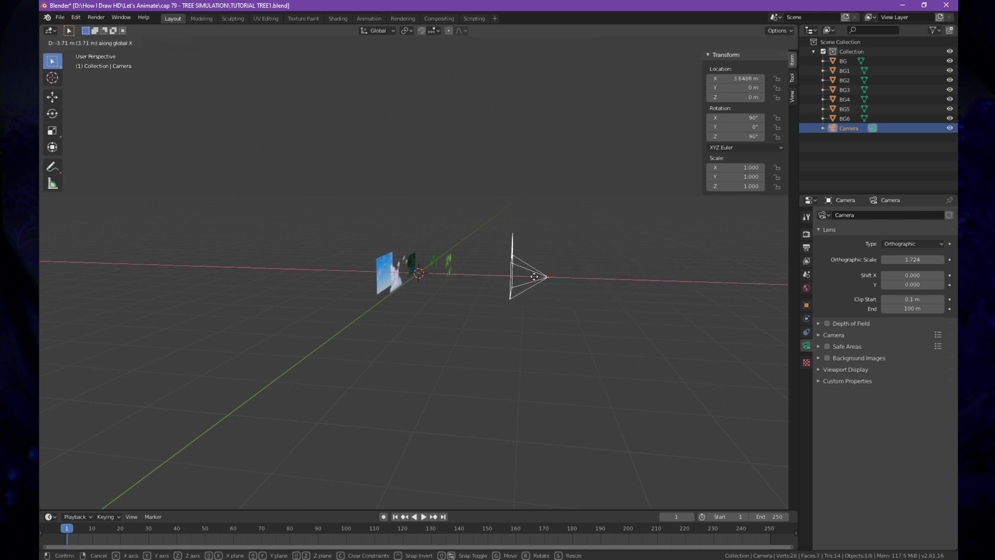
left_click(540, 282)
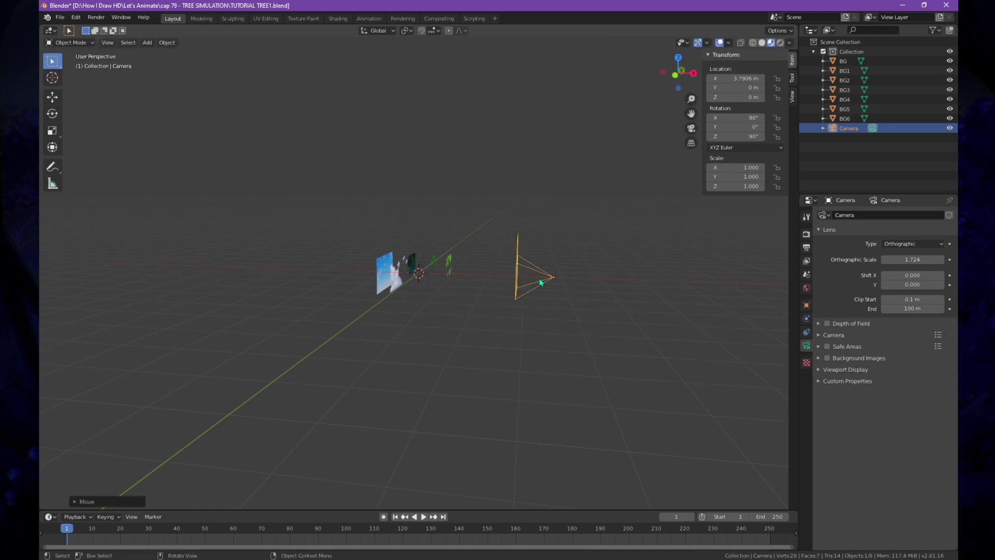
key("KP_0")
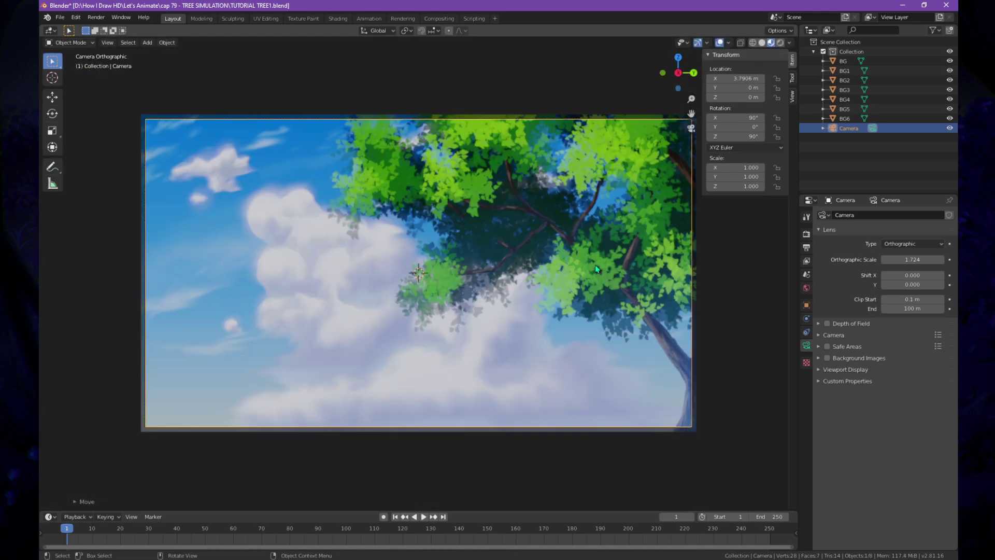
scroll(596, 269, "down", 2)
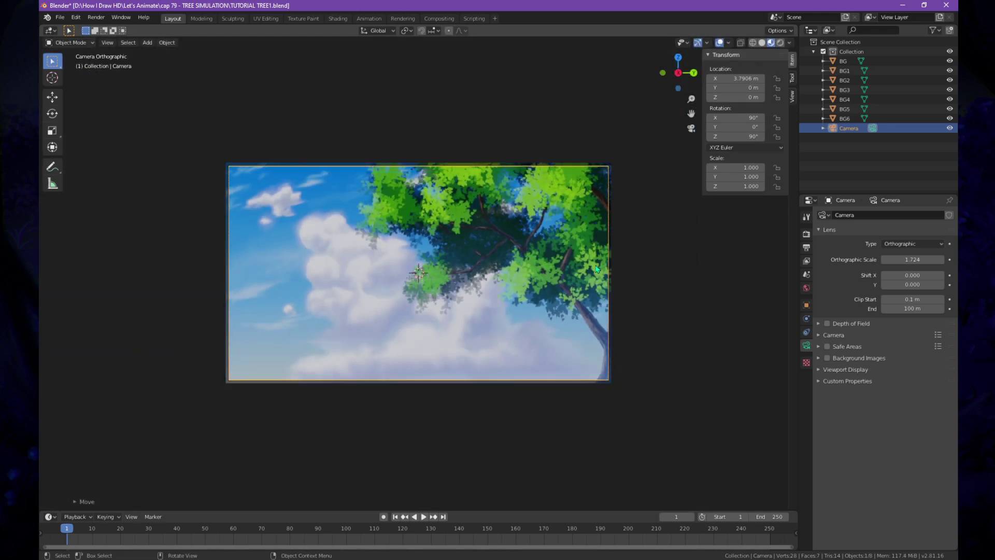
middle_click_drag(599, 269, 506, 288)
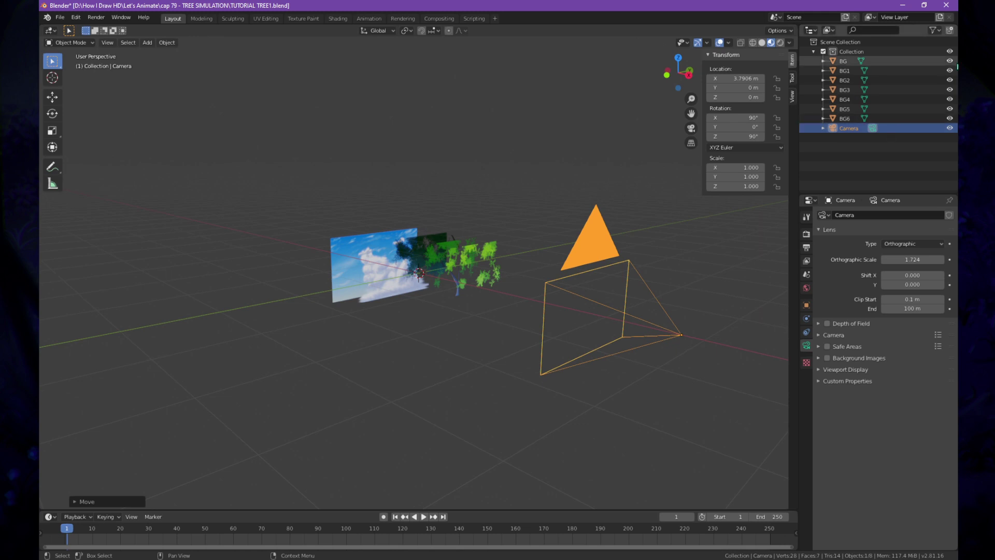
- Hide the BG, BG1, BG2, BG4, BG5 and BG6 planes in the viewport, keeping BG3 visible
left_click(950, 62)
left_click(950, 71)
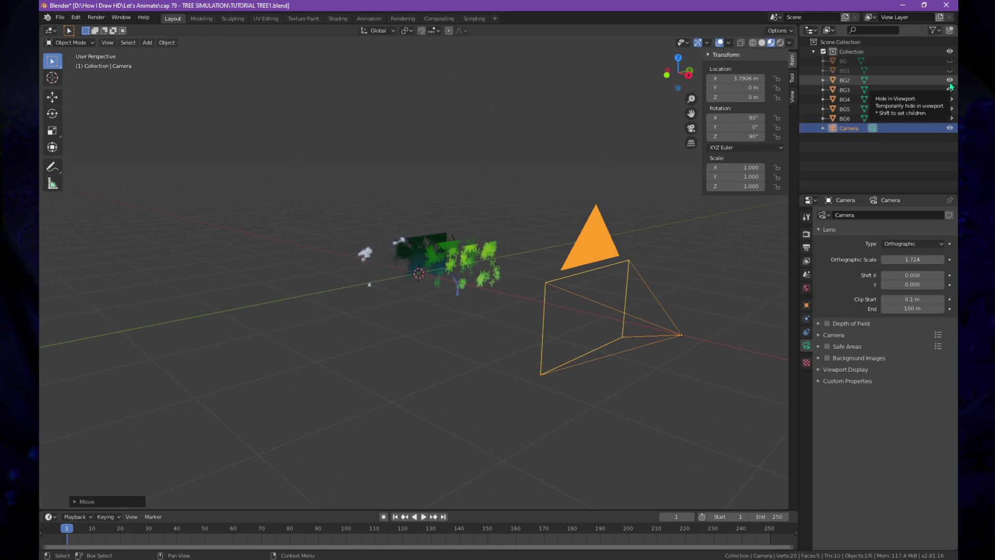
left_click(949, 90)
left_click(950, 99)
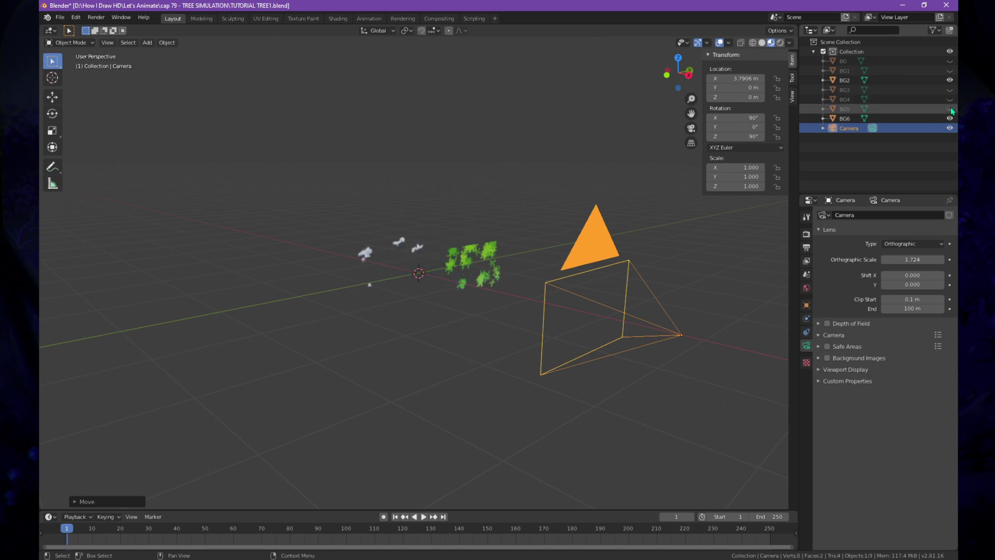
left_click(950, 109)
left_click(950, 118)
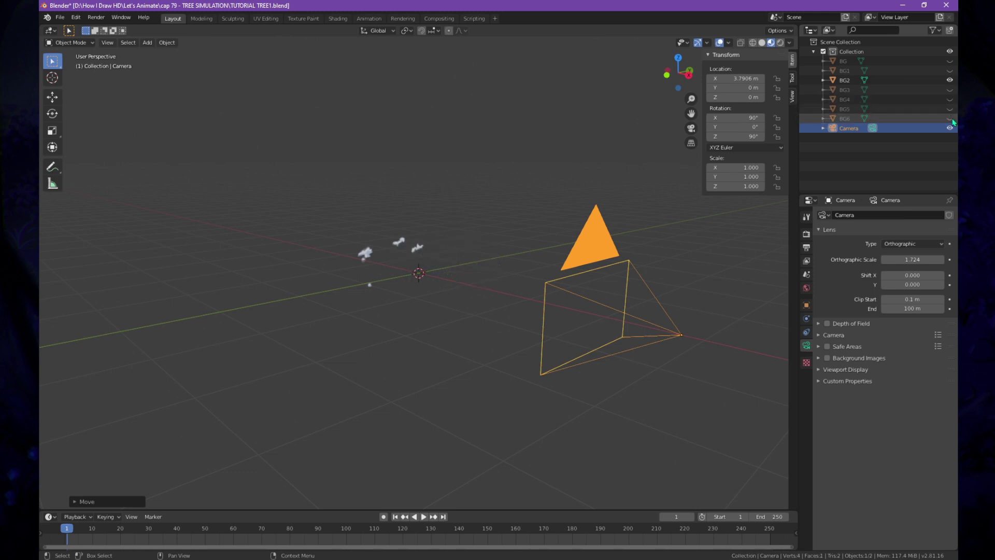
left_click(950, 80)
left_click(950, 90)
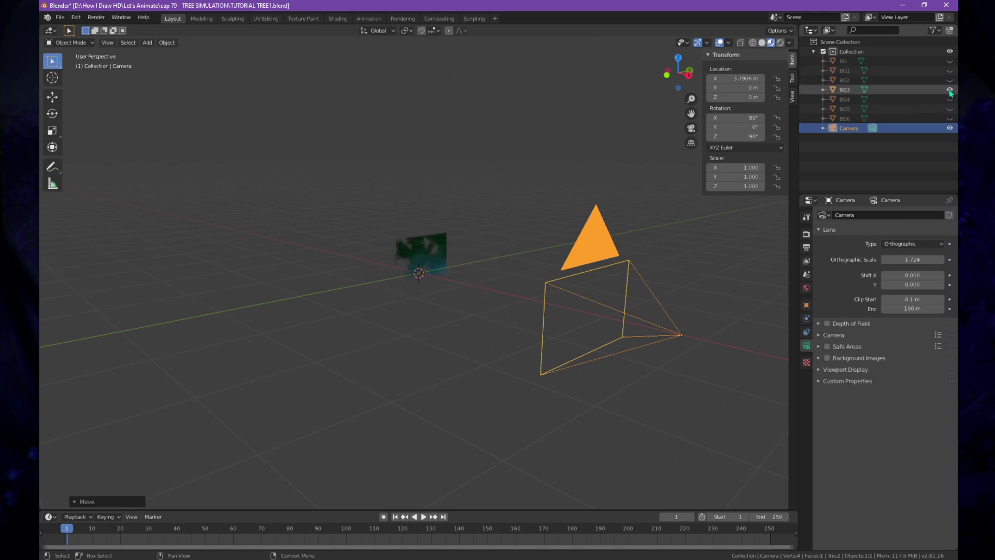
- Select the BG3 plane and orbit the view to face it squarely
left_click(420, 262)
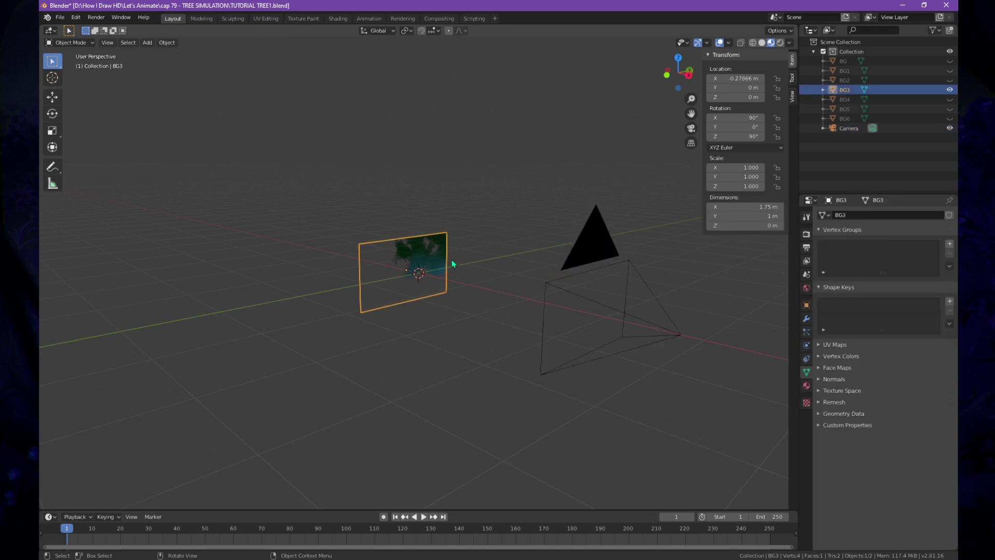
scroll(452, 259, "up", 8)
middle_click_drag(442, 272, 383, 245)
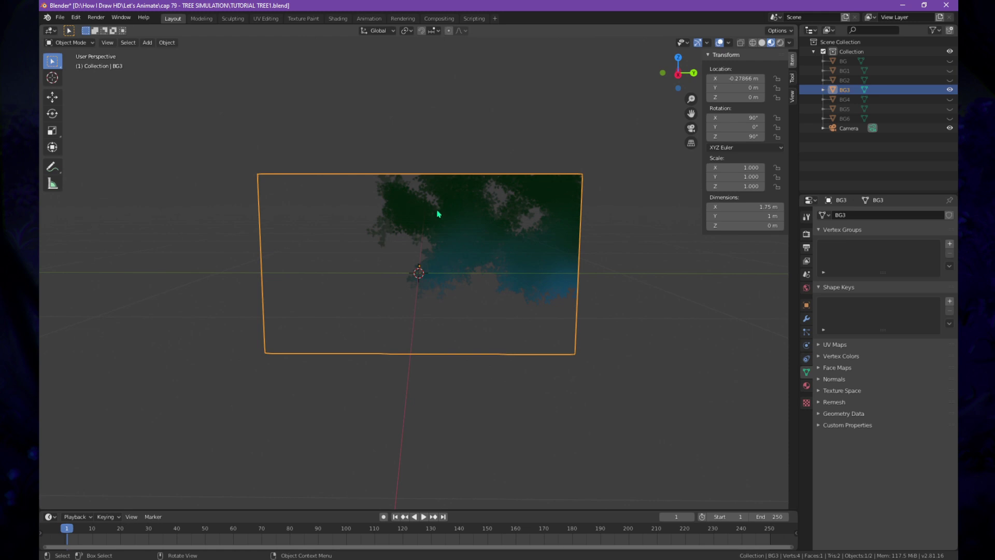
- In Edit Mode, add a centred vertical edge loop across BG3 and select the whole plane
key("Tab")
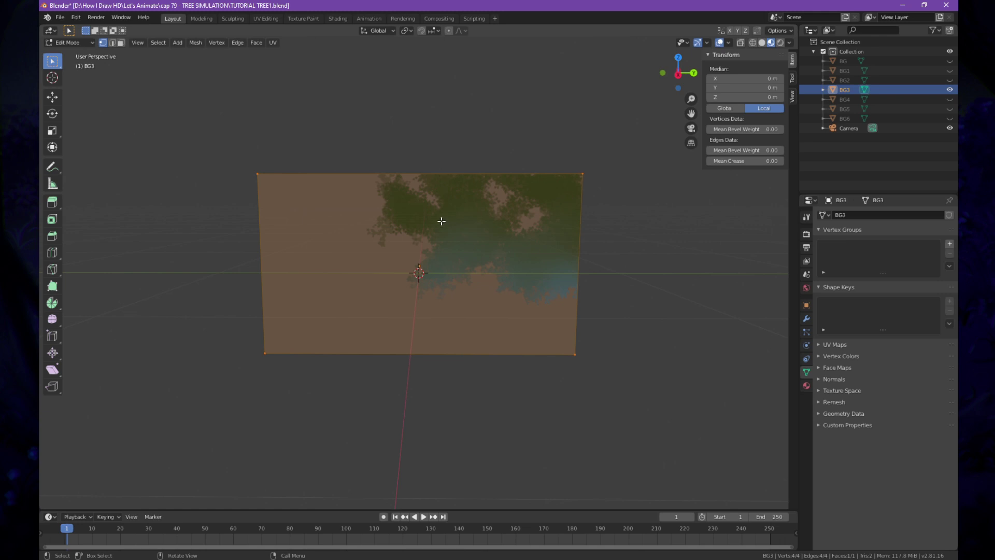
key("ctrl")
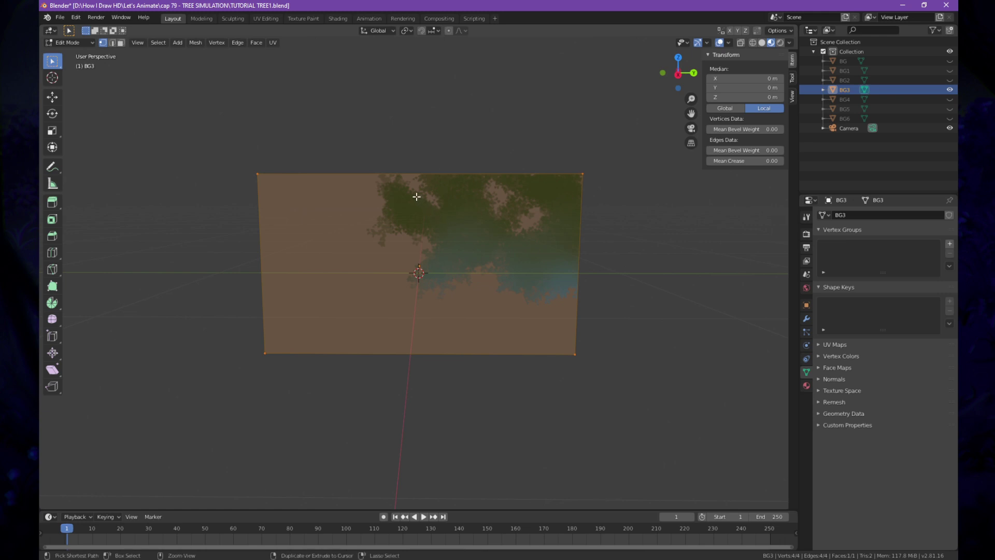
key("ctrl+r")
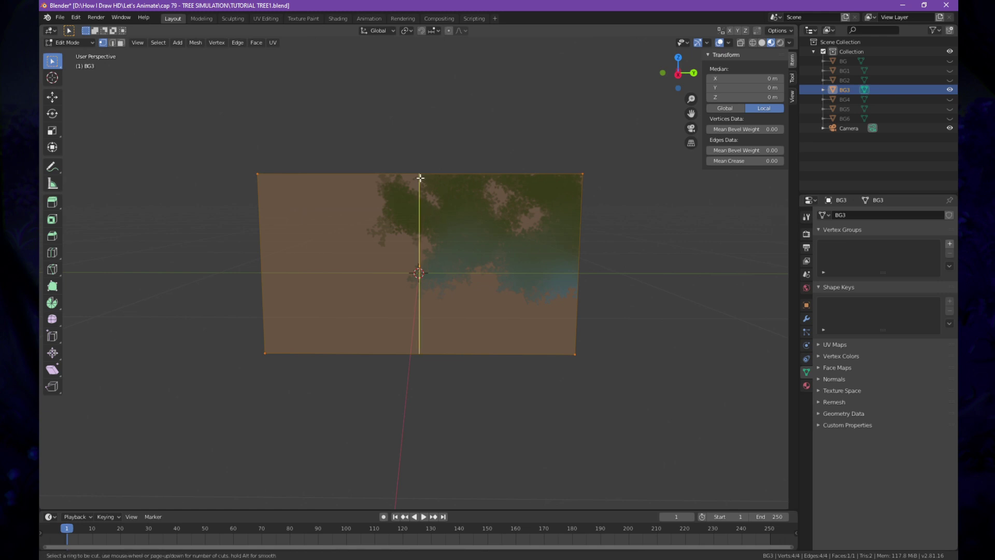
left_click(417, 174)
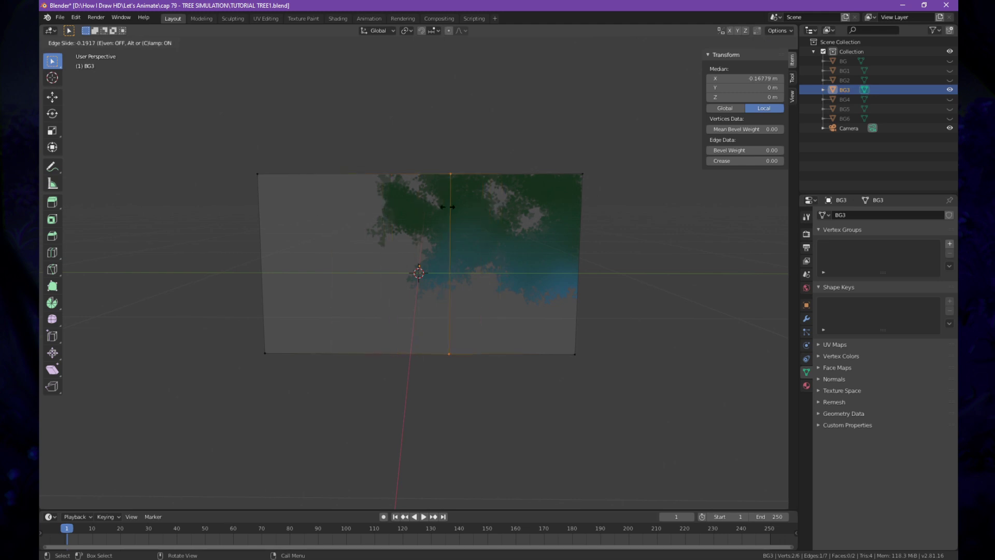
right_click(413, 194)
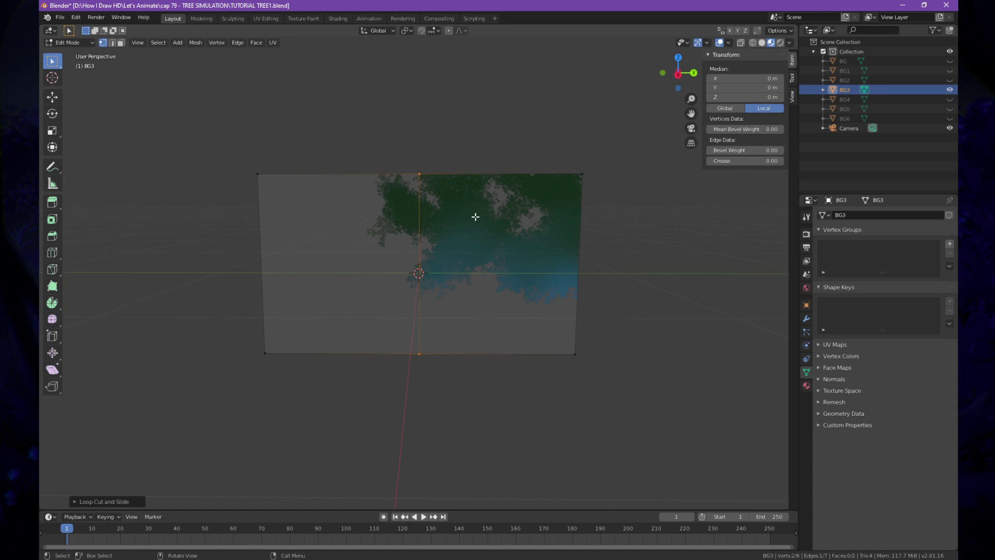
left_click_drag(209, 141, 605, 373)
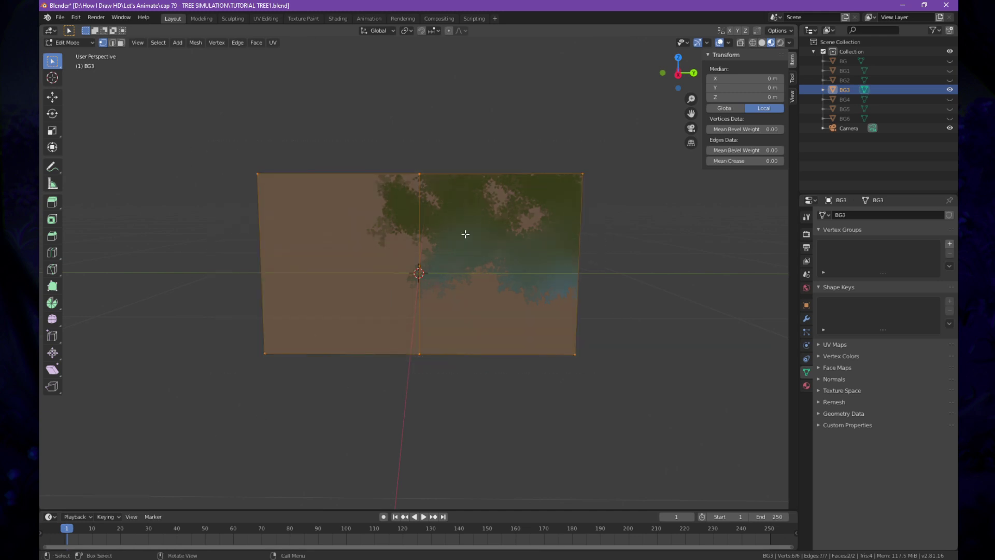
- Subdivide the selected BG3 plane with 10 cuts, then deselect all vertices
right_click(397, 233)
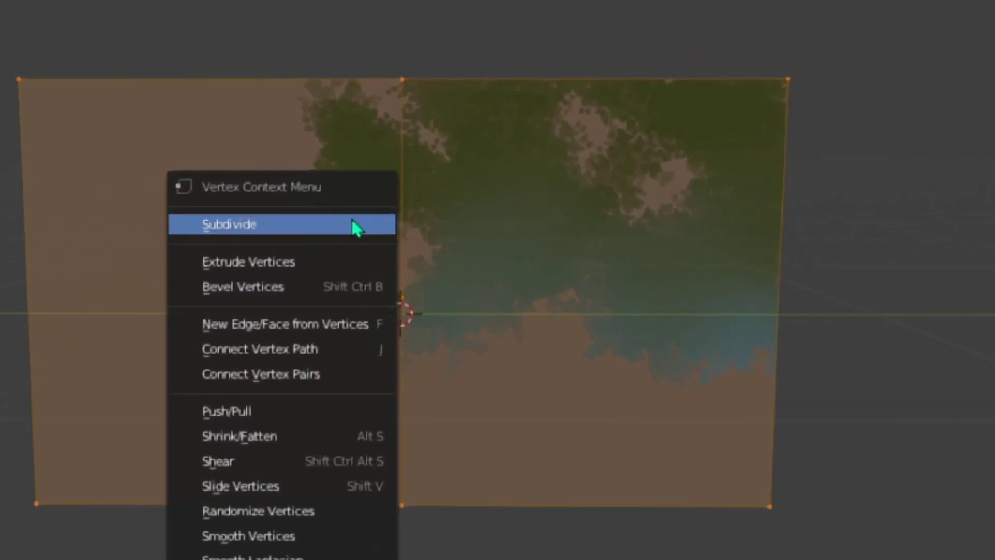
left_click(352, 227)
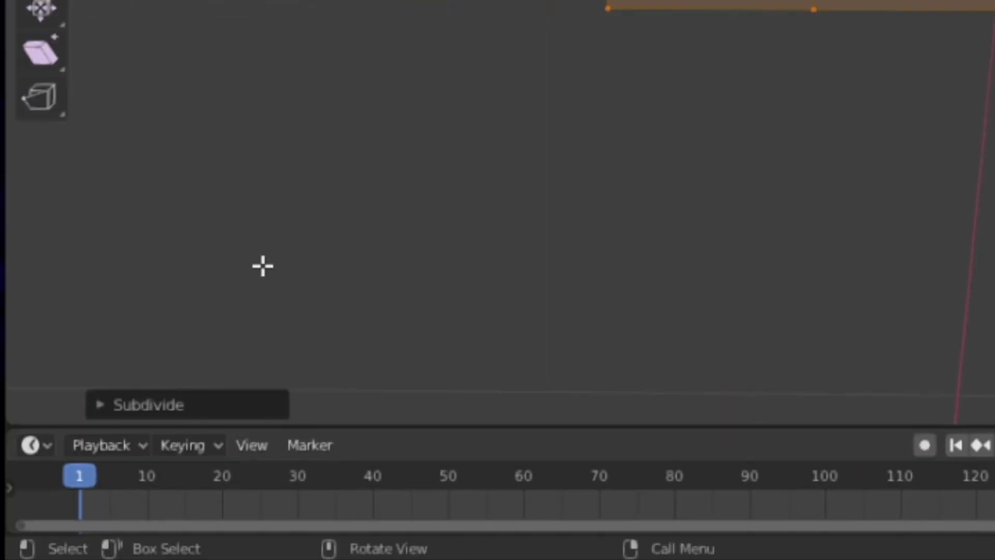
left_click(160, 410)
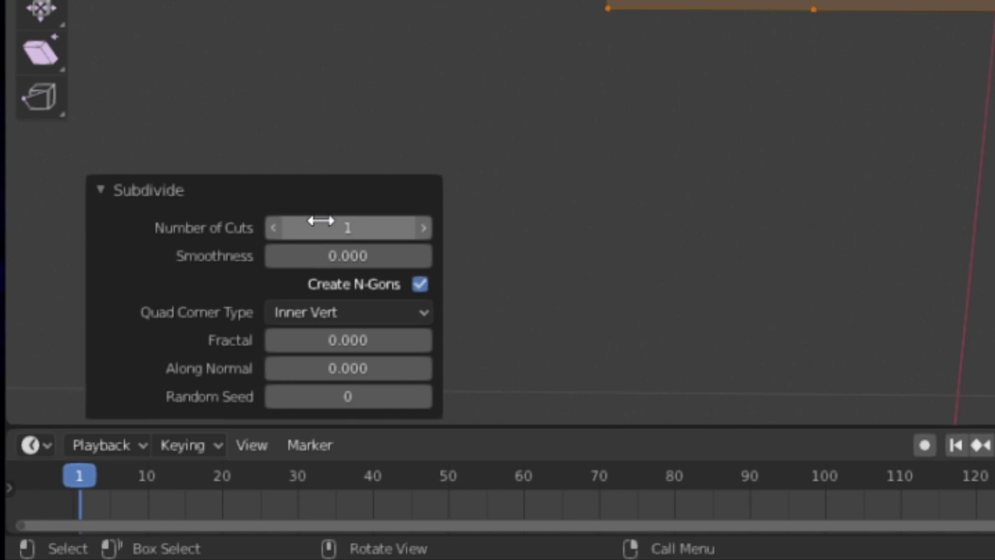
left_click_drag(320, 220, 368, 221)
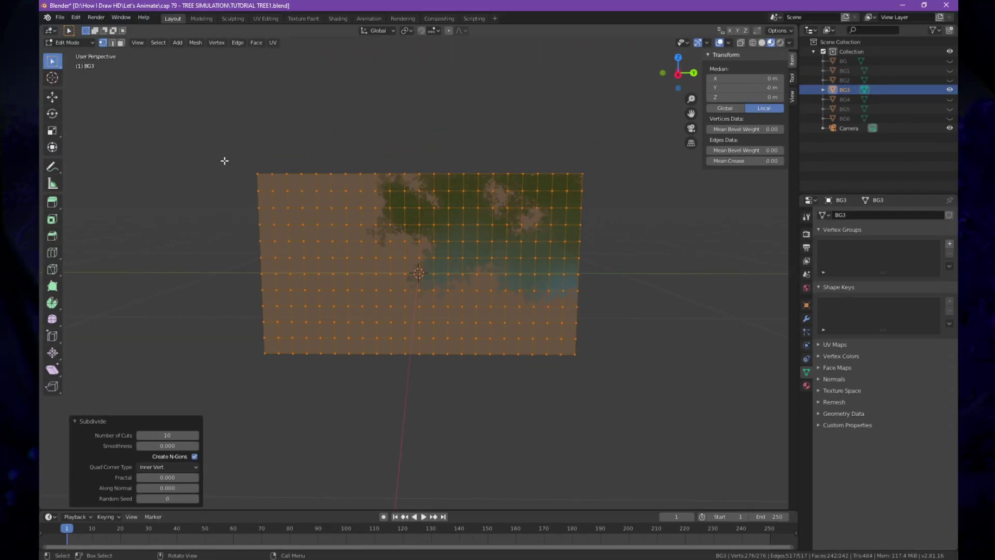
key("alt+a")
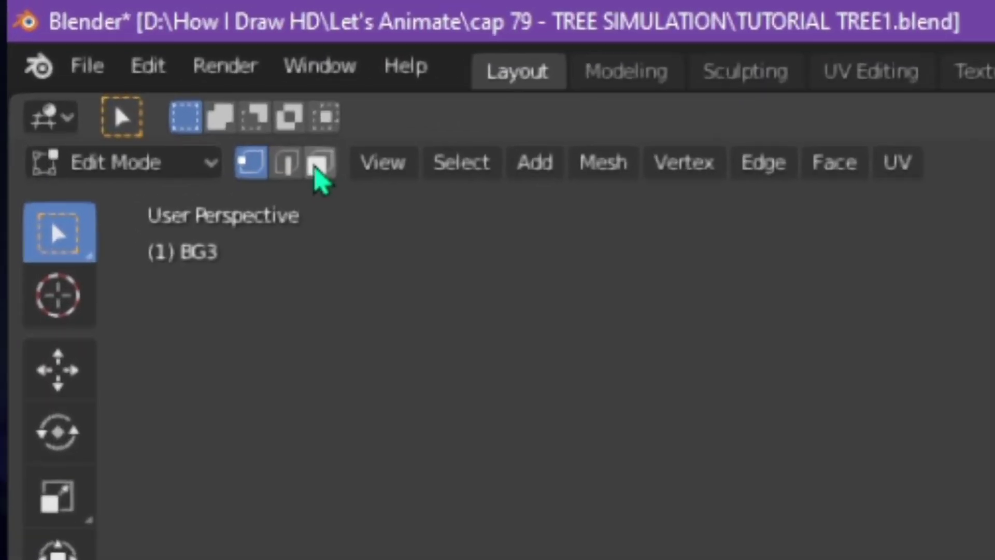
- In Face select mode, delete the empty left strip of faces from BG3
left_click(120, 43)
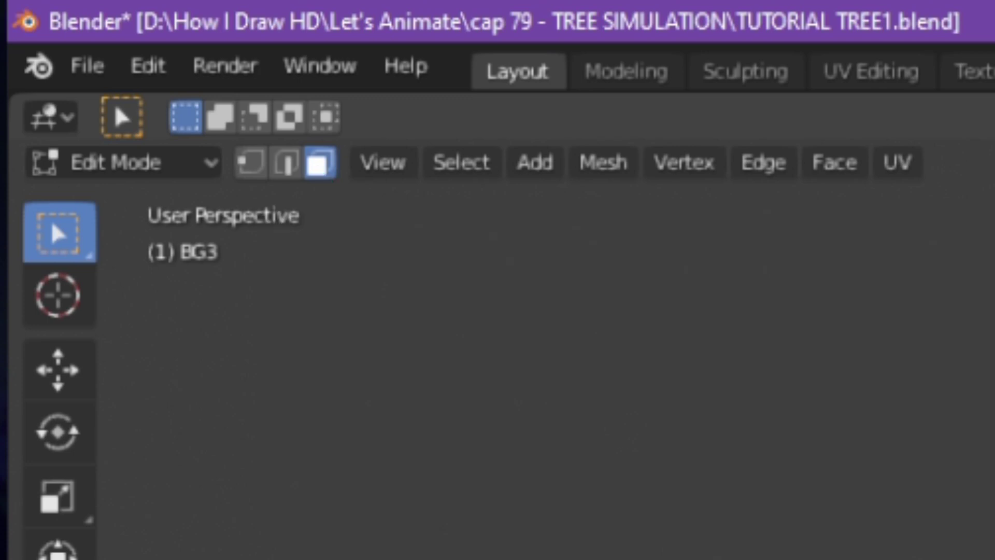
left_click_drag(249, 155, 357, 380)
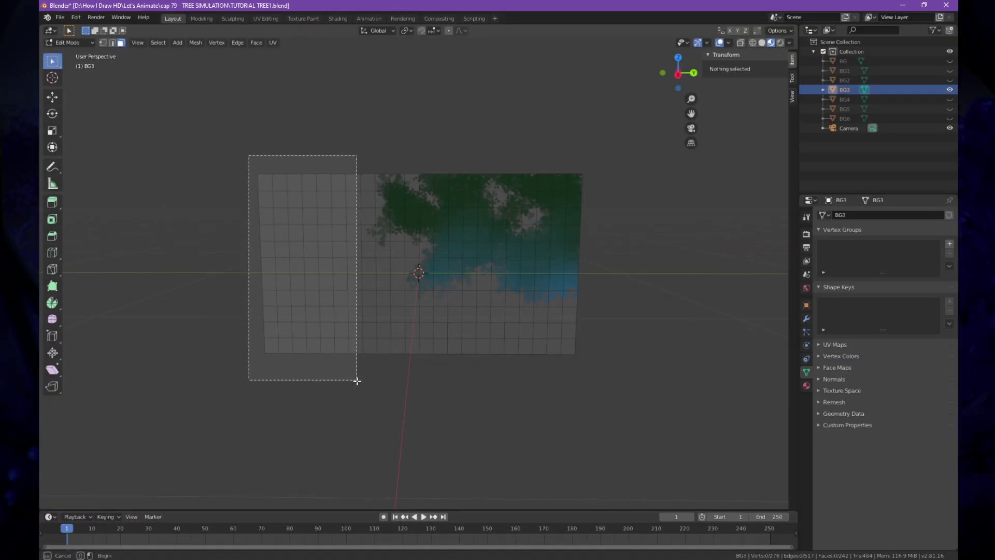
scroll(358, 381, "up", 3)
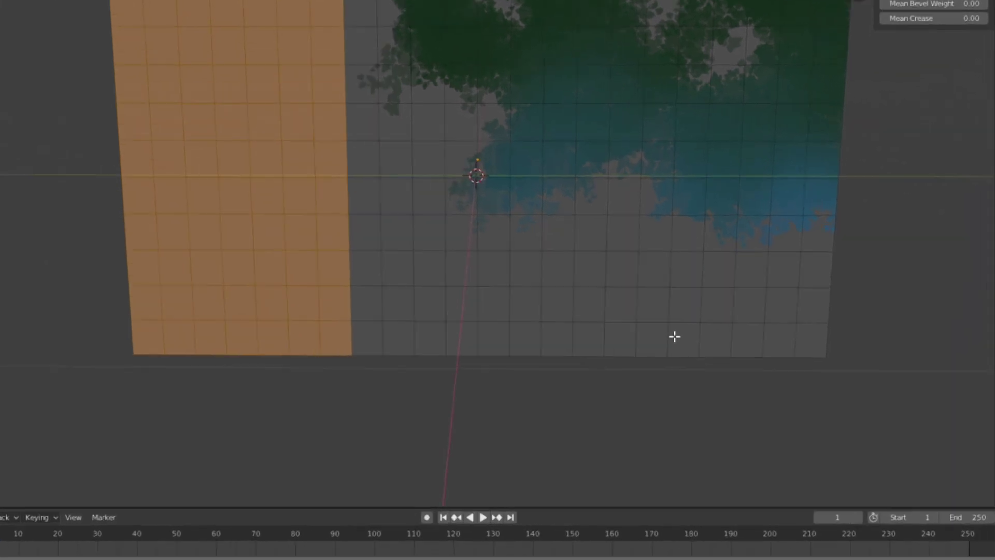
key("x")
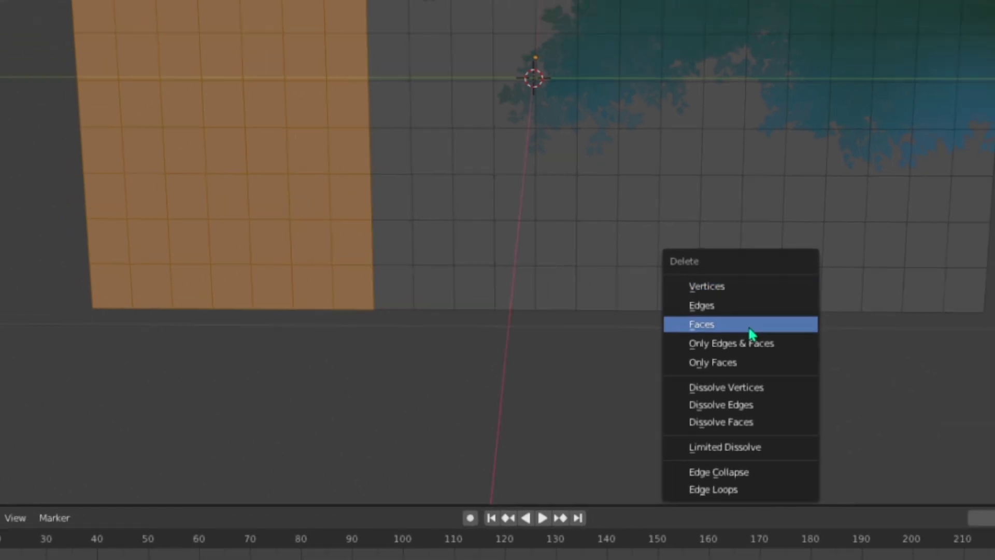
left_click(750, 328)
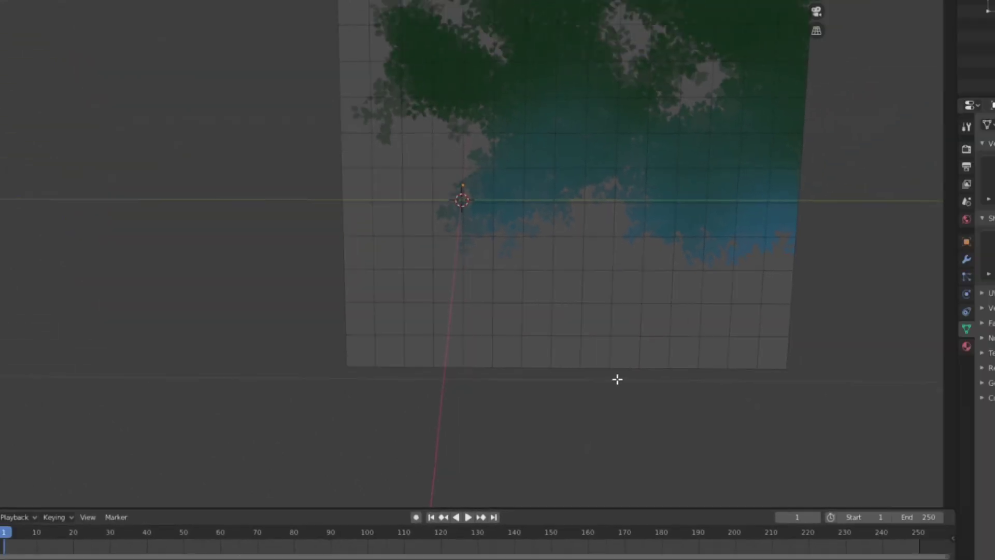
- Delete the empty bottom rows and the nine-face lower-left block from BG3
left_click_drag(689, 442, 282, 339)
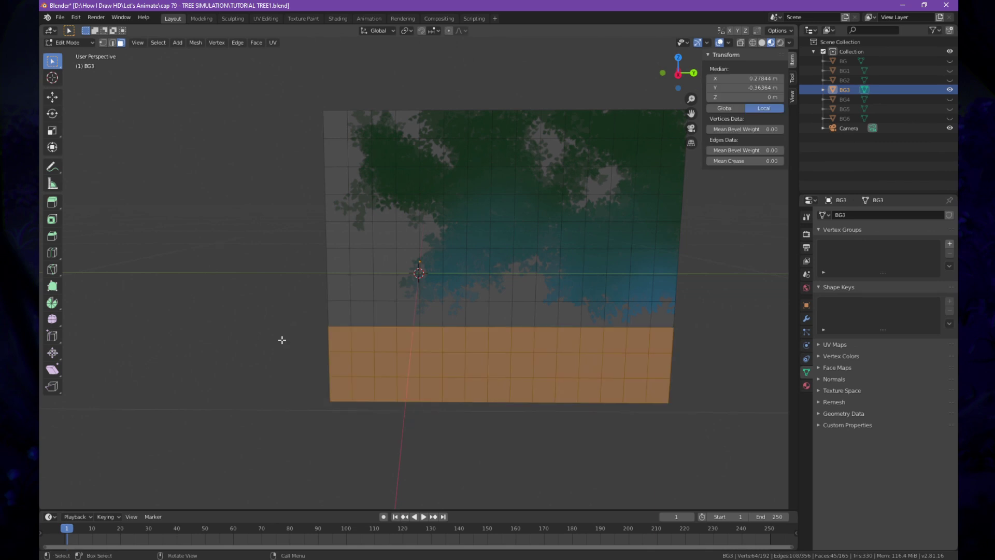
key("x")
left_click(282, 340)
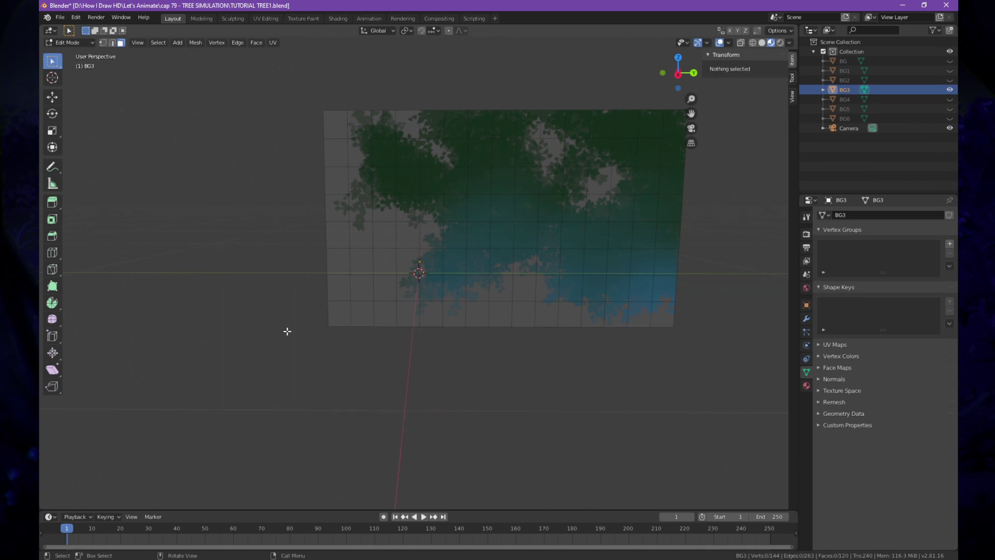
left_click_drag(315, 270, 385, 352)
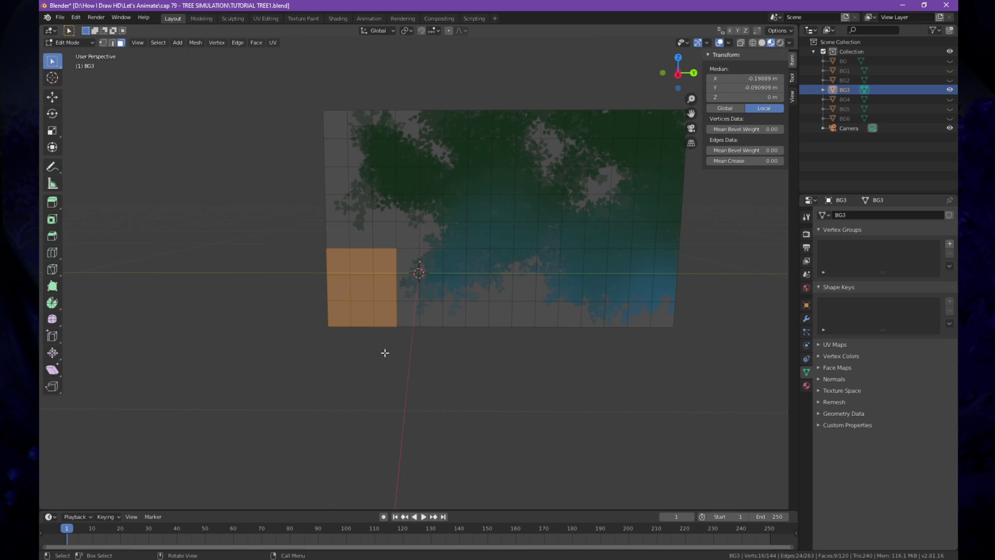
key("x")
left_click(357, 296)
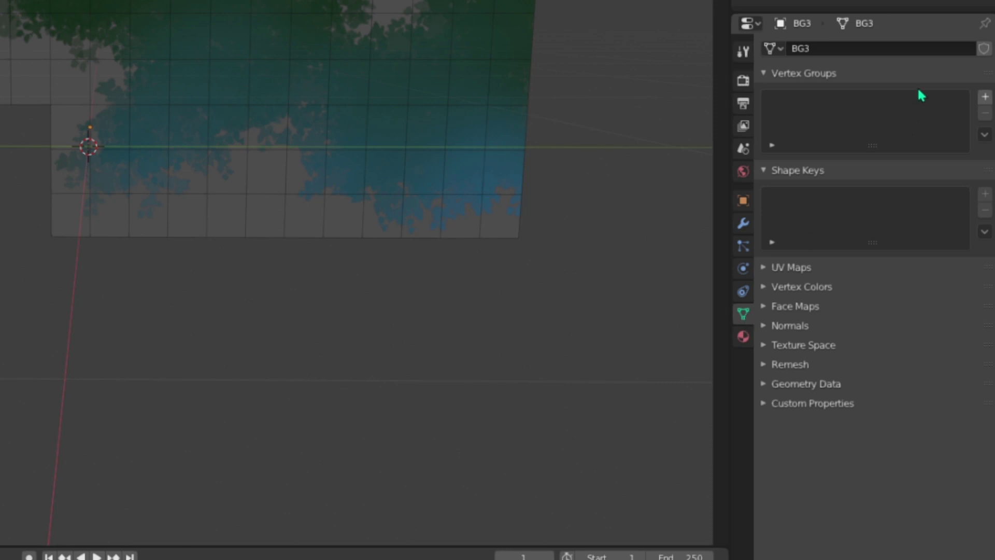
- Add an empty vertex group named 'Group' to BG3 in Object Data properties
left_click(985, 97)
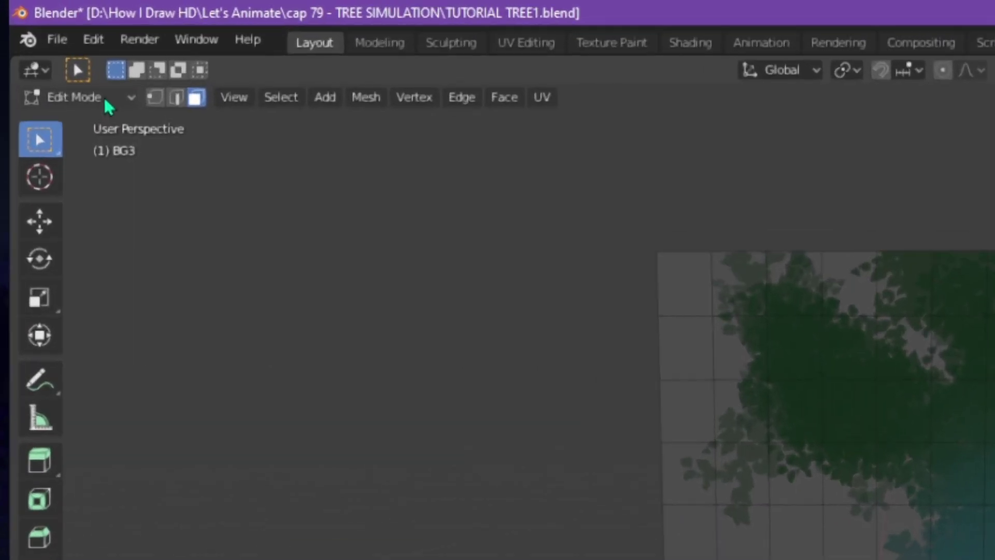
- Switch BG3 to Weight Paint mode with solid viewport shading
left_click(80, 43)
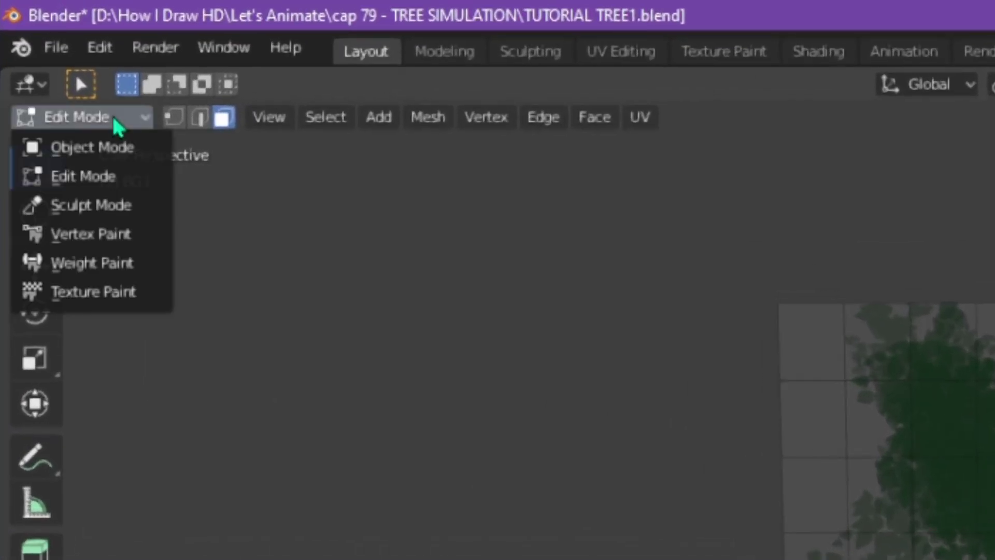
left_click(129, 265)
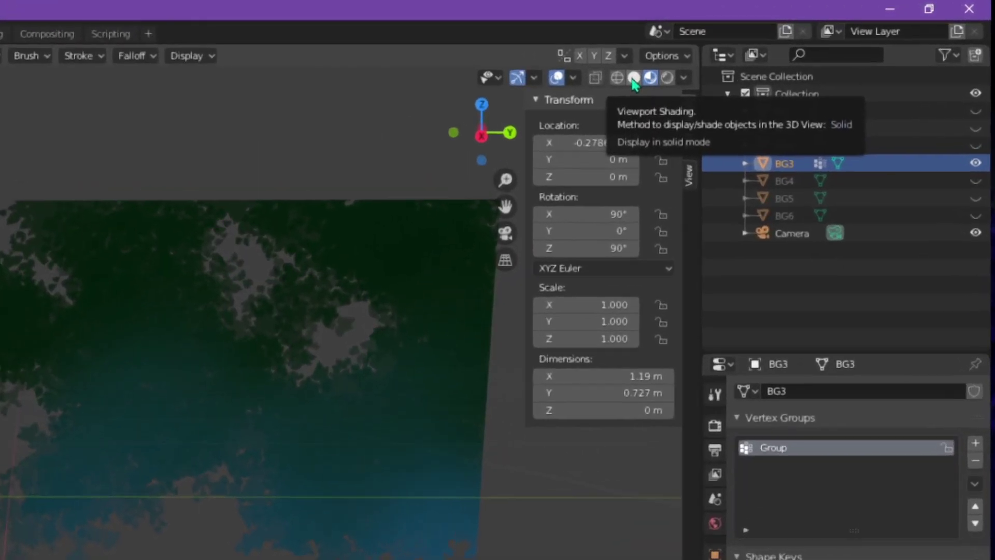
left_click(762, 44)
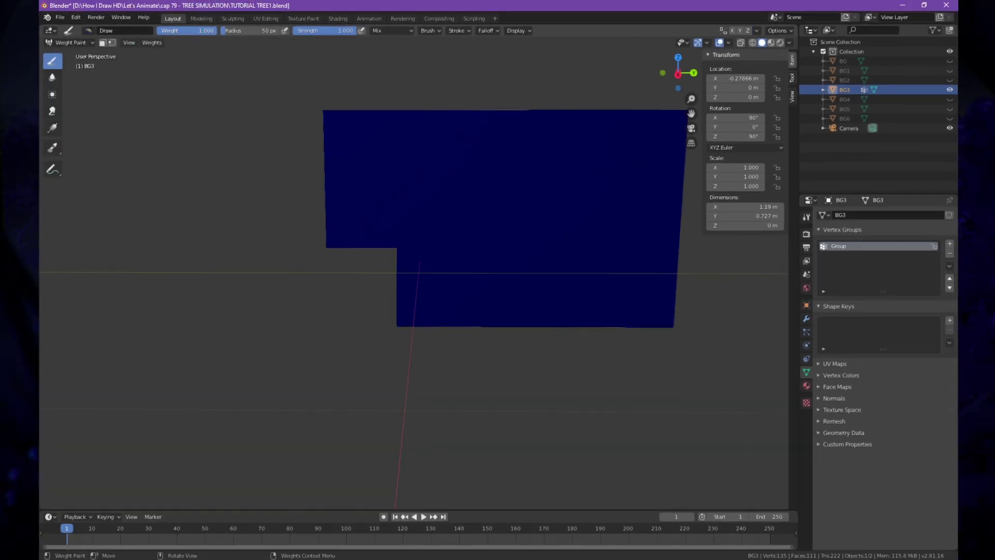
- Paint 0.836 weight strokes across the upper part and middle of the BG3 plane
left_click_drag(205, 30, 195, 31)
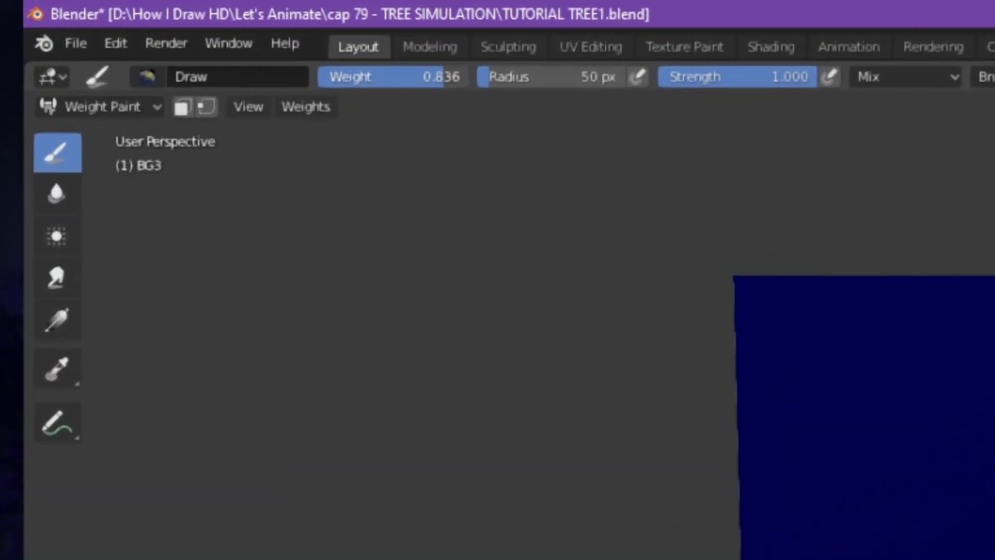
left_click_drag(442, 77, 441, 77)
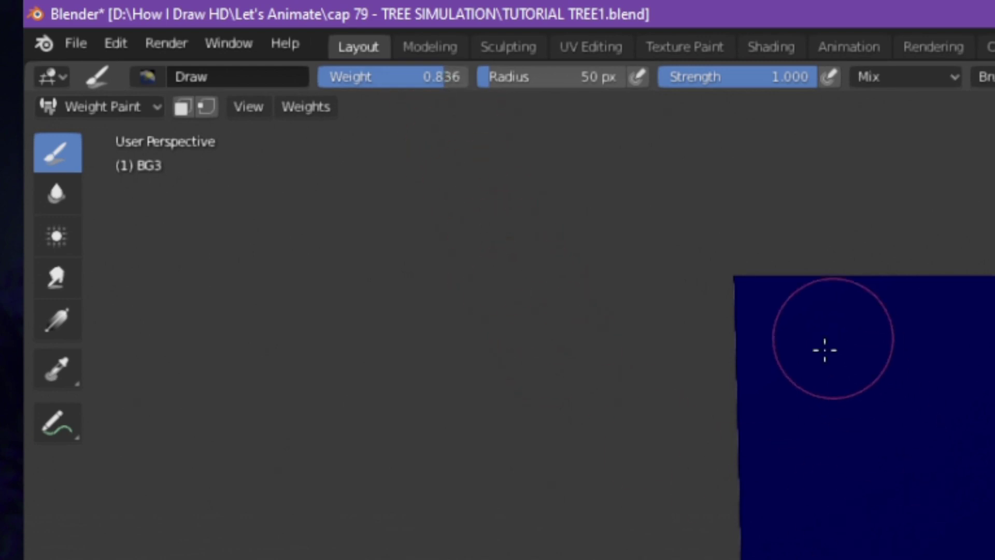
mouse_move(824, 348)
left_mouse_down()
mouse_move(795, 533)
mouse_move(839, 368)
left_mouse_up()
mouse_move(374, 259)
left_mouse_down()
mouse_move(292, 256)
mouse_move(393, 210)
mouse_move(407, 167)
mouse_move(441, 322)
mouse_move(405, 385)
mouse_move(380, 382)
mouse_move(353, 345)
mouse_move(390, 411)
mouse_move(821, 422)
mouse_move(791, 444)
mouse_move(739, 386)
left_mouse_up()
mouse_move(466, 388)
left_mouse_down()
mouse_move(432, 311)
mouse_move(695, 328)
mouse_move(451, 311)
mouse_move(675, 236)
mouse_move(676, 272)
mouse_move(813, 322)
mouse_move(814, 211)
mouse_move(642, 155)
mouse_move(409, 161)
mouse_move(352, 114)
mouse_move(266, 145)
mouse_move(209, 191)
mouse_move(201, 319)
mouse_move(363, 384)
mouse_move(378, 448)
mouse_move(834, 475)
mouse_move(310, 444)
mouse_move(413, 468)
mouse_move(484, 451)
mouse_move(476, 440)
left_mouse_up()
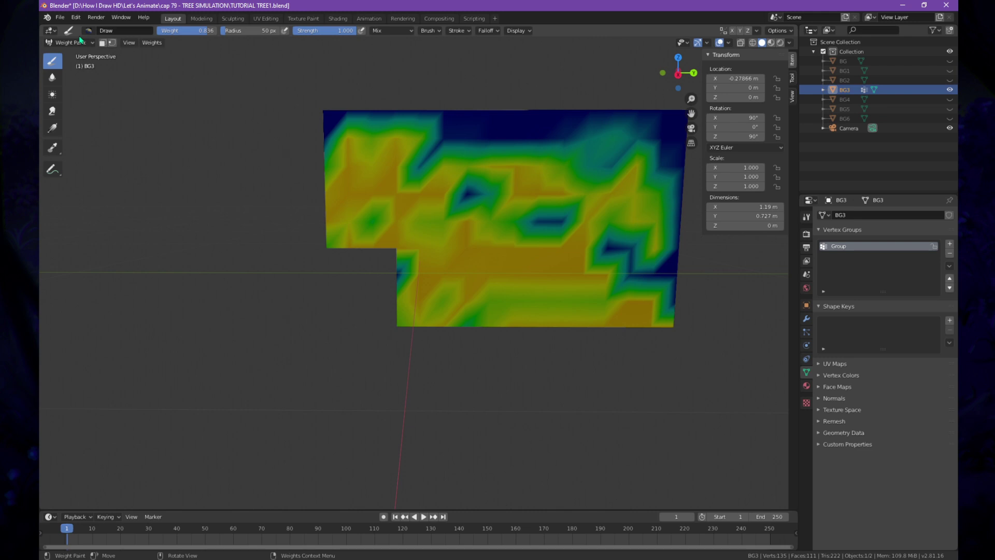
- Return to Object Mode and set the viewport to material preview shading
left_click(83, 42)
left_click(81, 54)
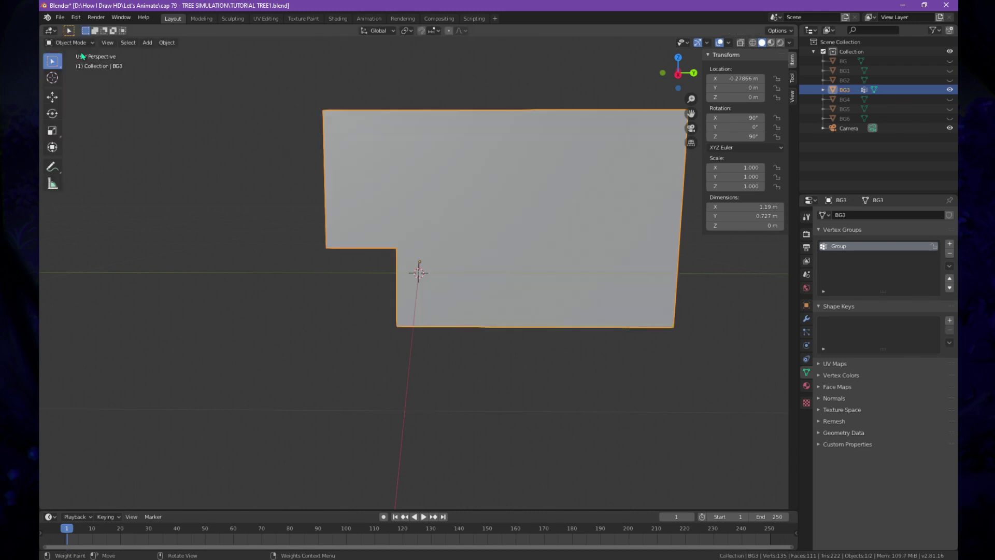
left_click(780, 43)
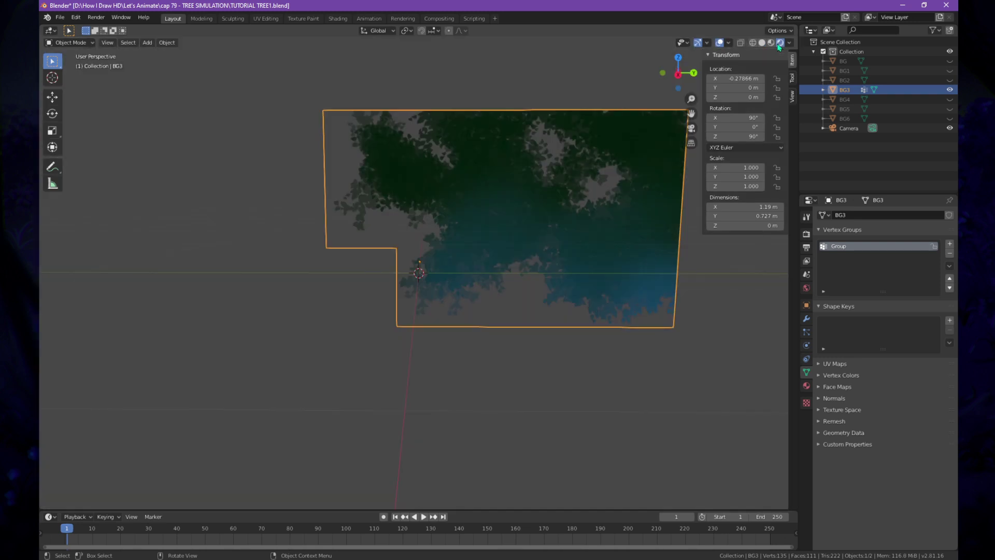
left_click(771, 43)
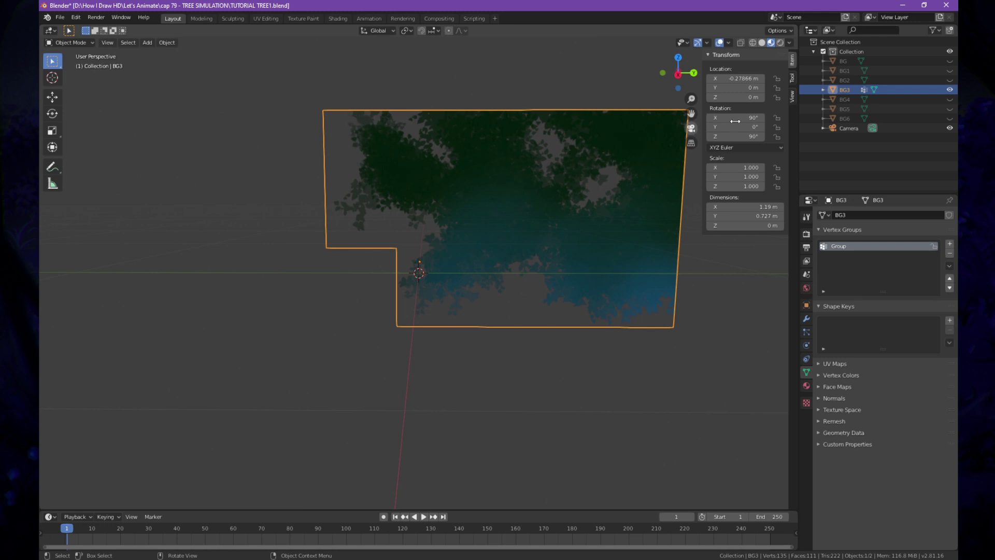
scroll(630, 185, "down", 2)
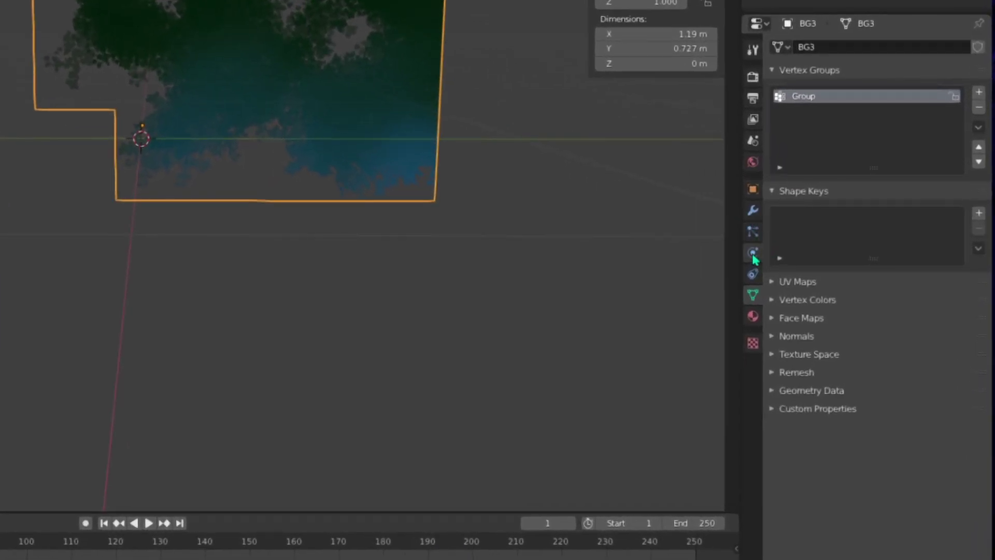
- Enable Soft Body physics on BG3 with friction 0.3 and mass 0.3 kg
left_click(753, 253)
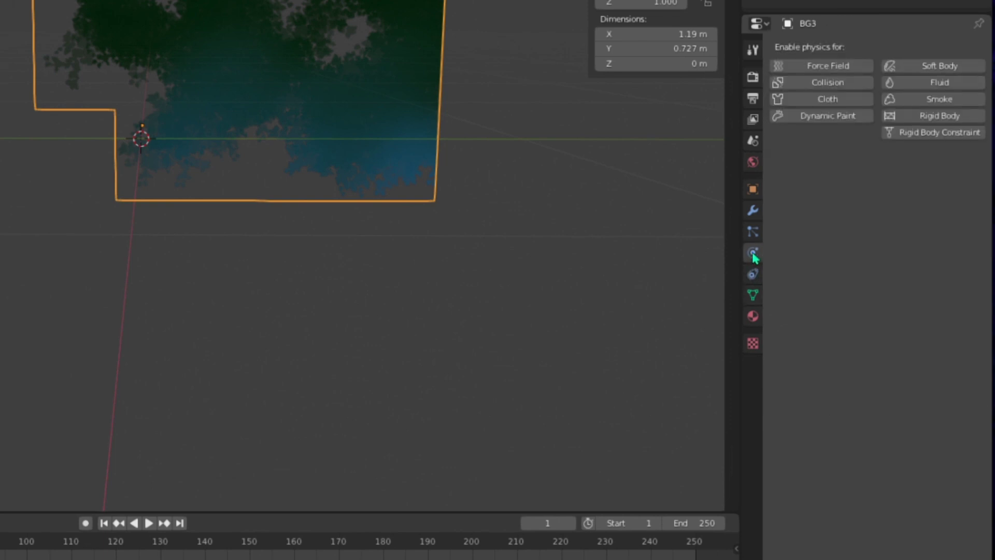
left_click(930, 72)
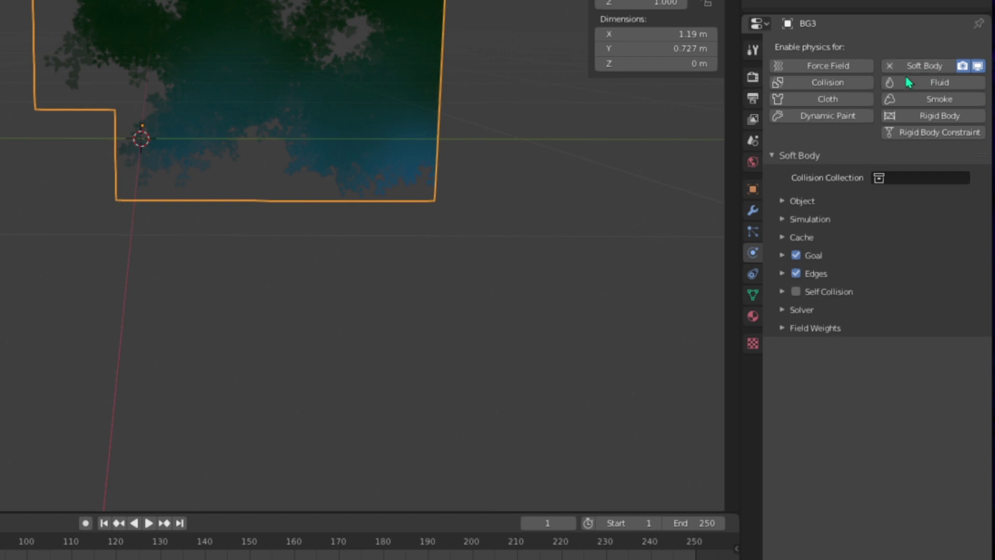
left_click(803, 205)
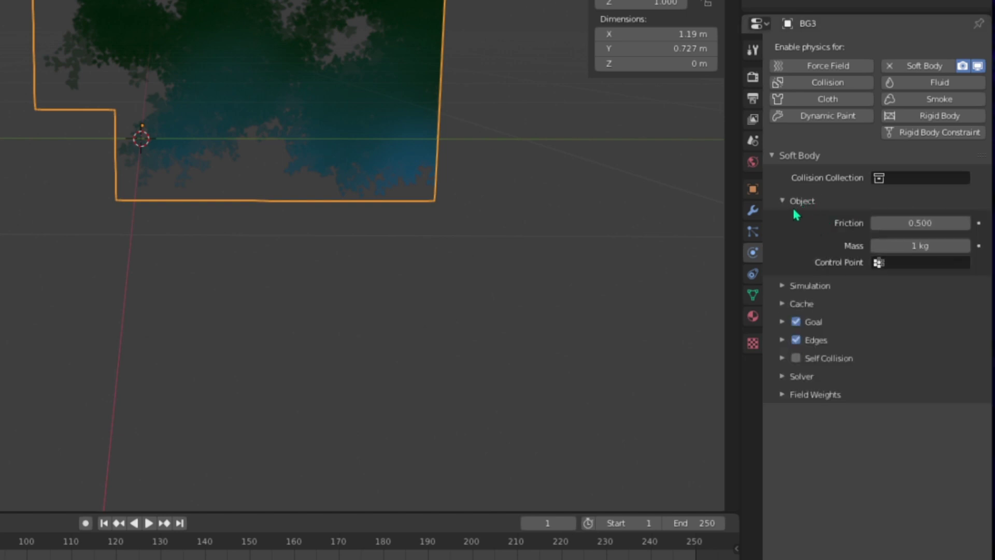
left_click(920, 223)
type("0.5")
key("BackSpace")
type("3")
key("Return")
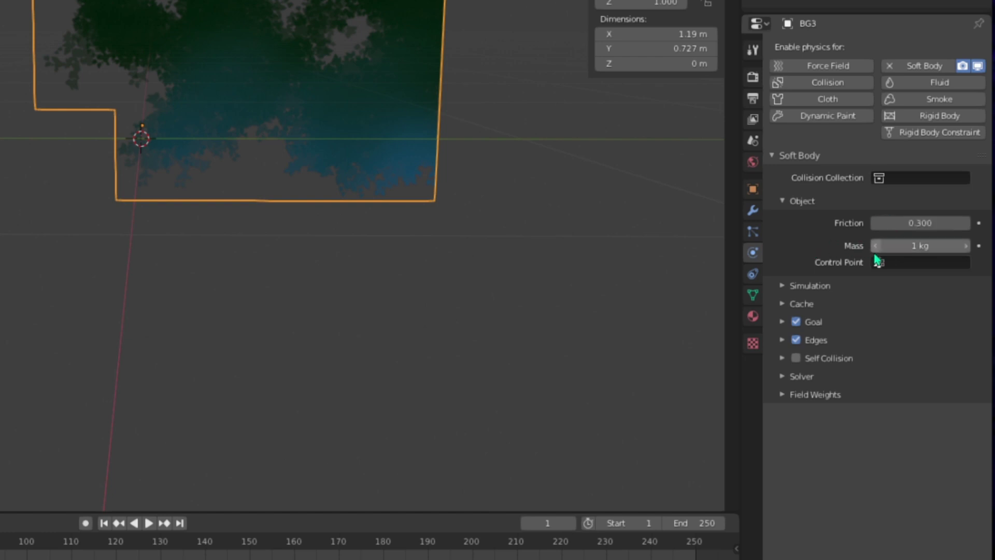
left_click(900, 246)
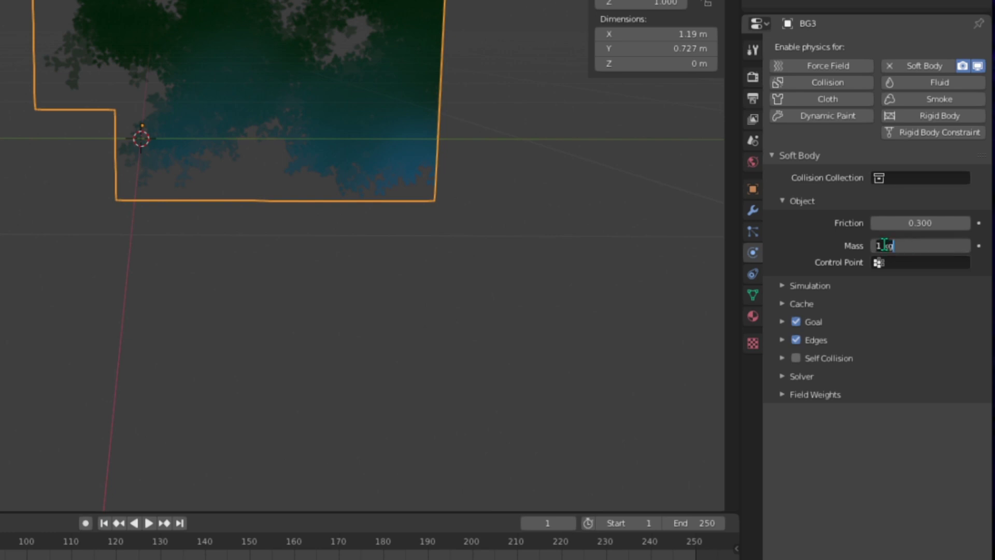
key("BackSpace")
type("0.3")
key("Return")
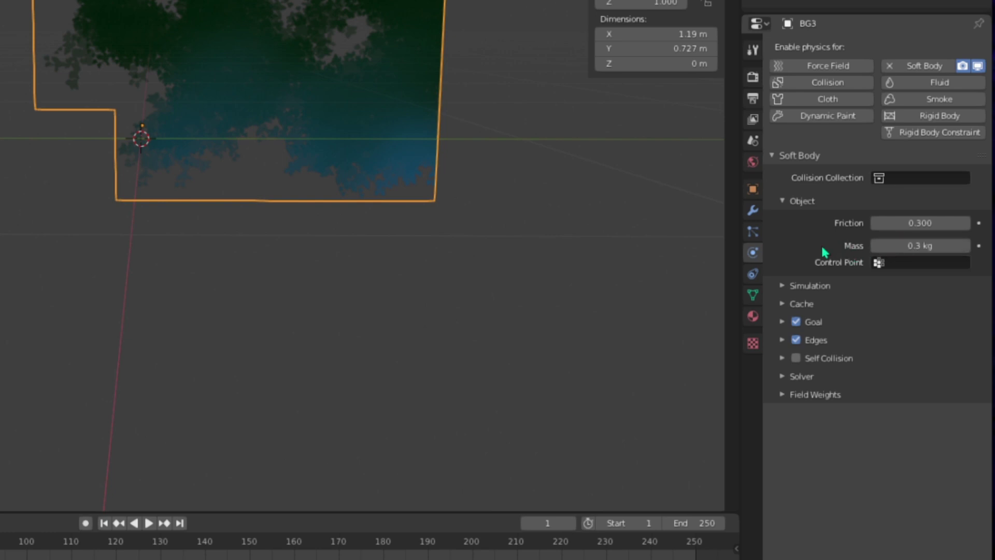
- Use Group as the soft body control point and set simulation speed to 0.3
left_click(907, 263)
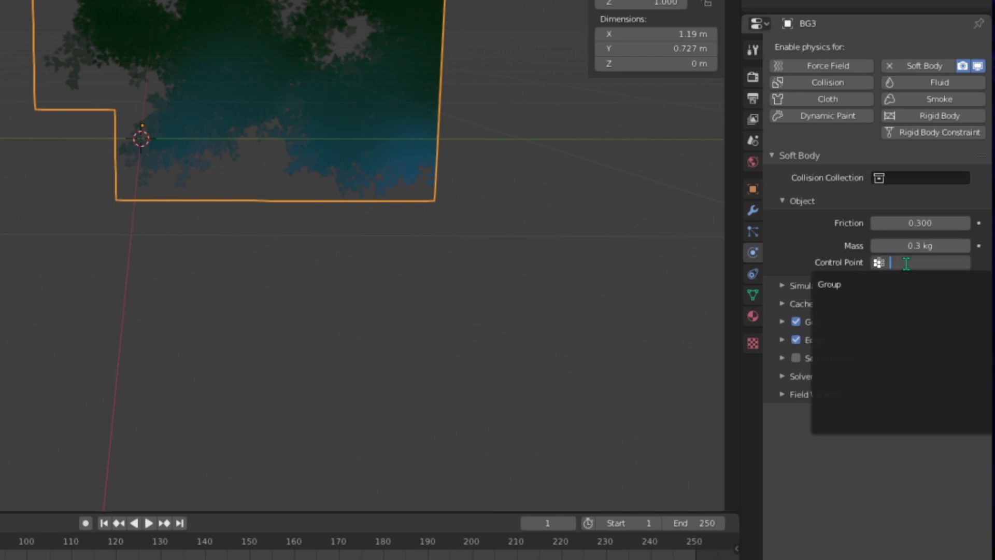
left_click(838, 284)
left_click(753, 295)
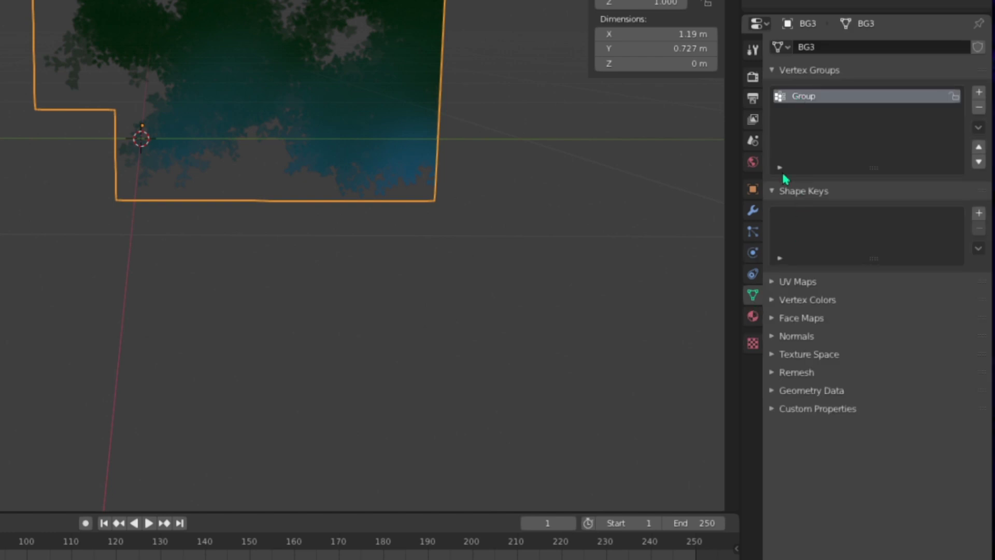
left_click(753, 253)
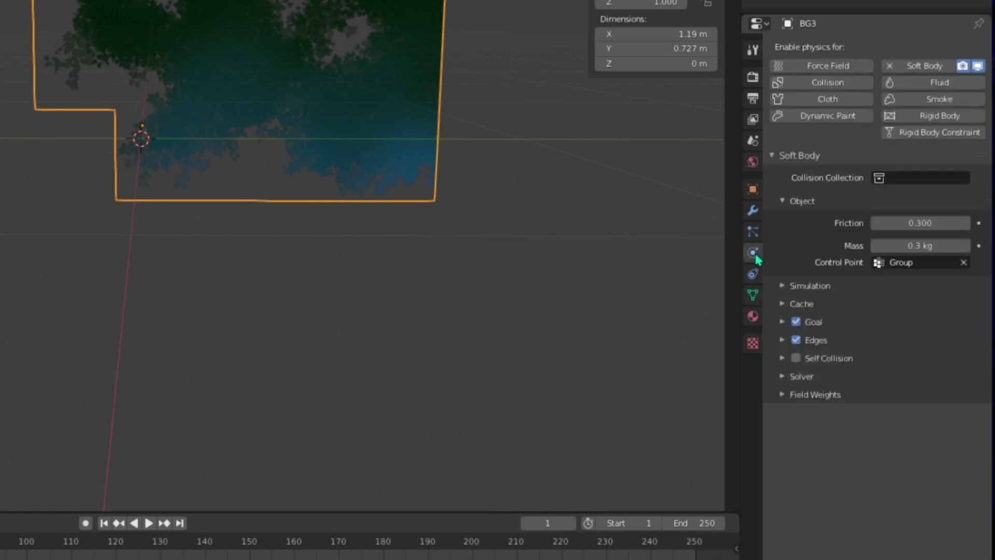
left_click(801, 289)
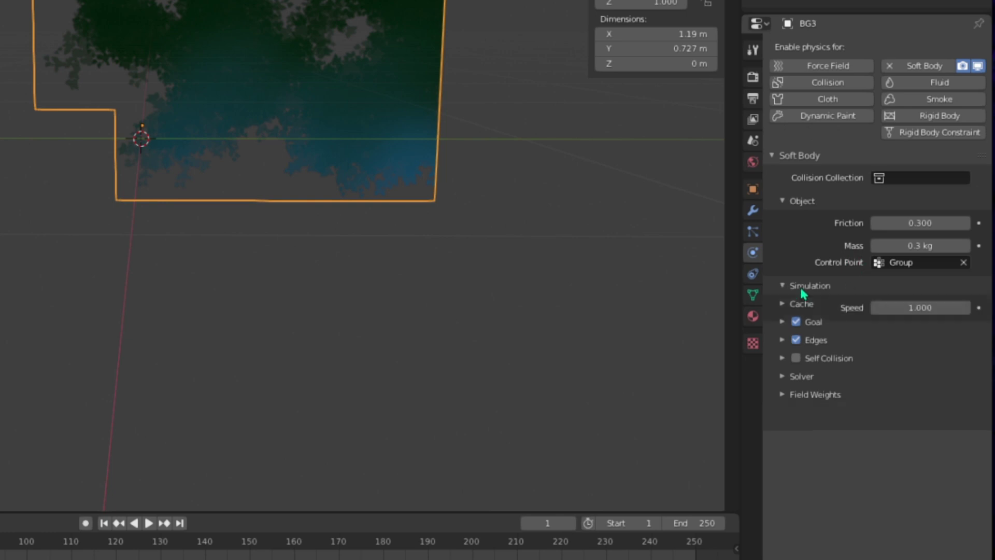
left_click(910, 308)
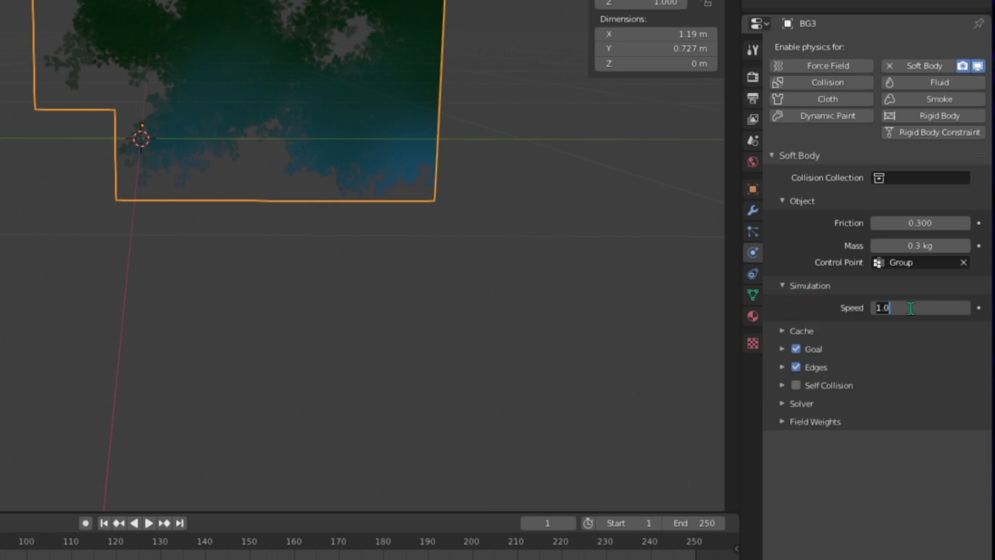
key("BackSpace")
type(".3")
key("Return")
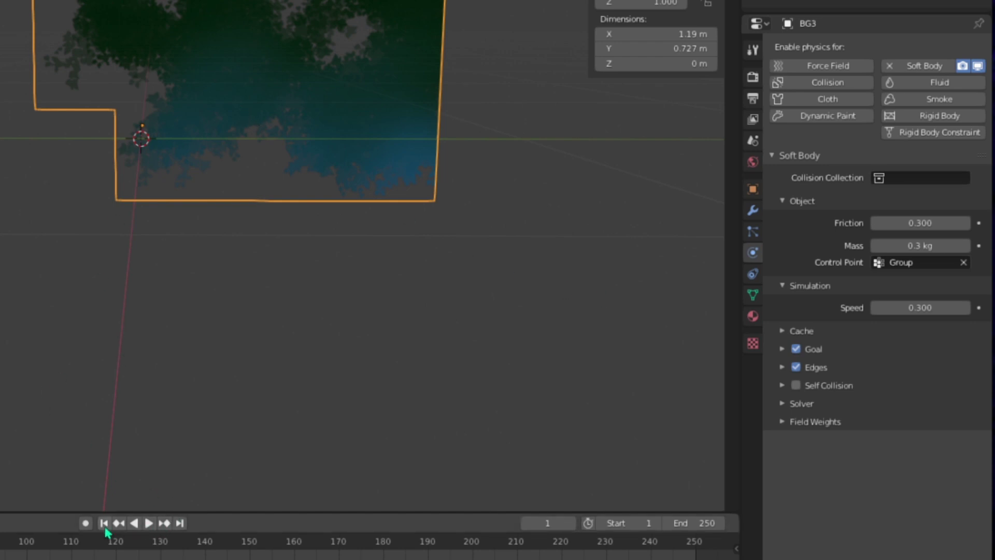
left_click(148, 525)
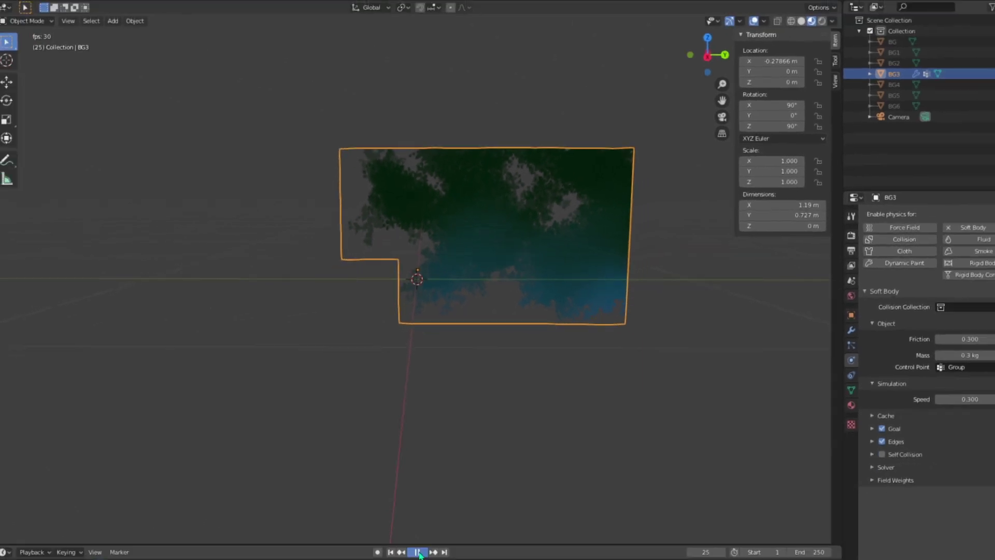
left_click(393, 532)
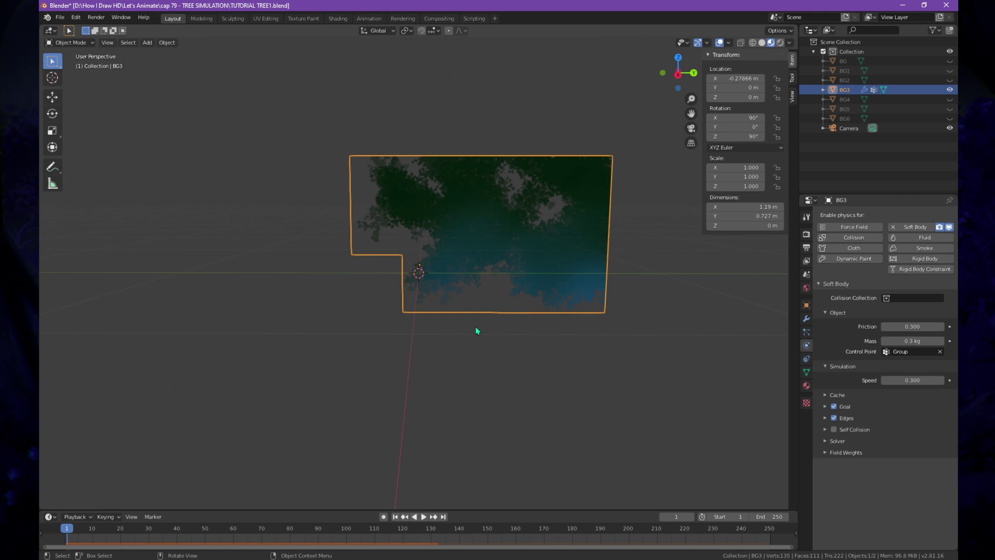
scroll(454, 370, "down", 4)
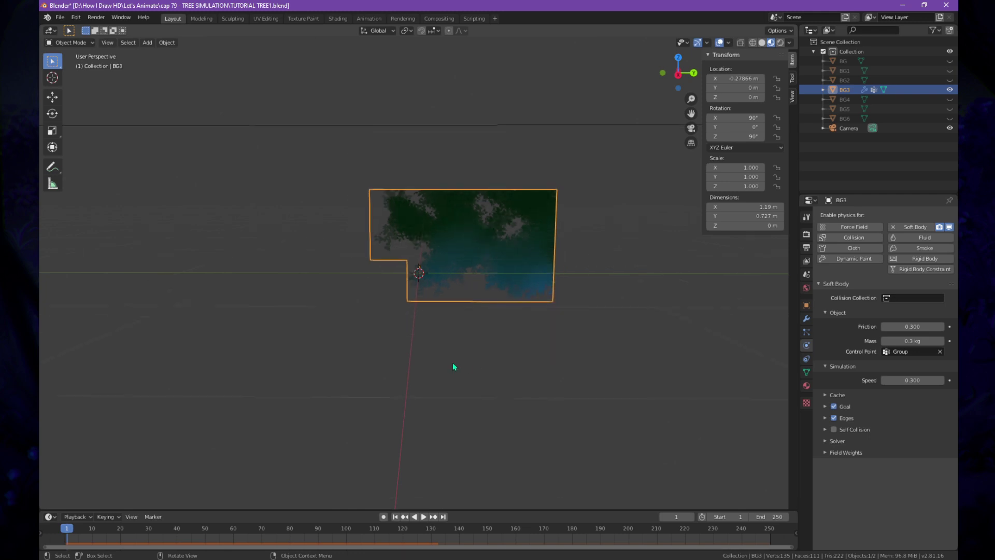
mouse_move(456, 363)
middle_mouse_down()
mouse_move(498, 369)
mouse_move(480, 379)
mouse_move(422, 362)
mouse_move(473, 362)
mouse_move(443, 371)
middle_mouse_up()
scroll(443, 369, "up", 3)
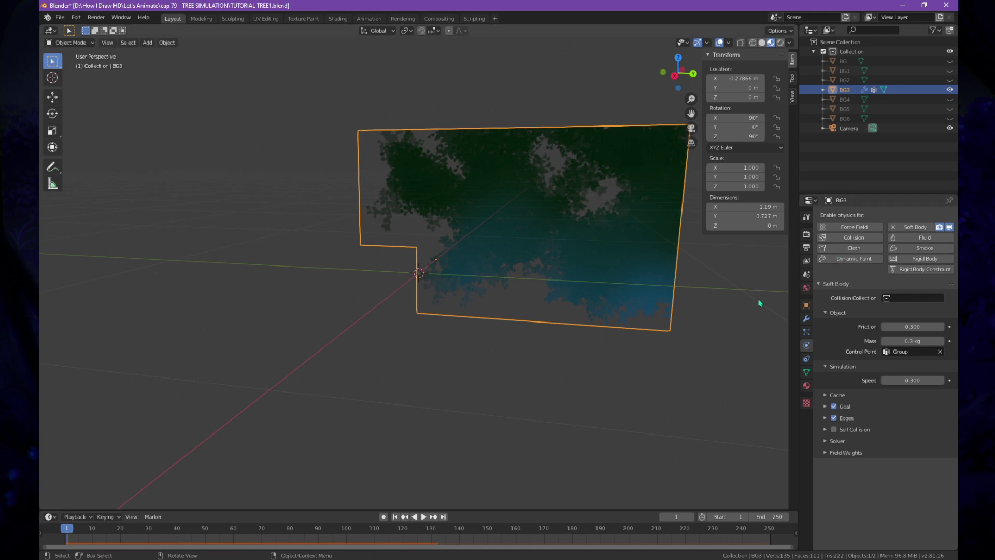
scroll(474, 236, "down", 5)
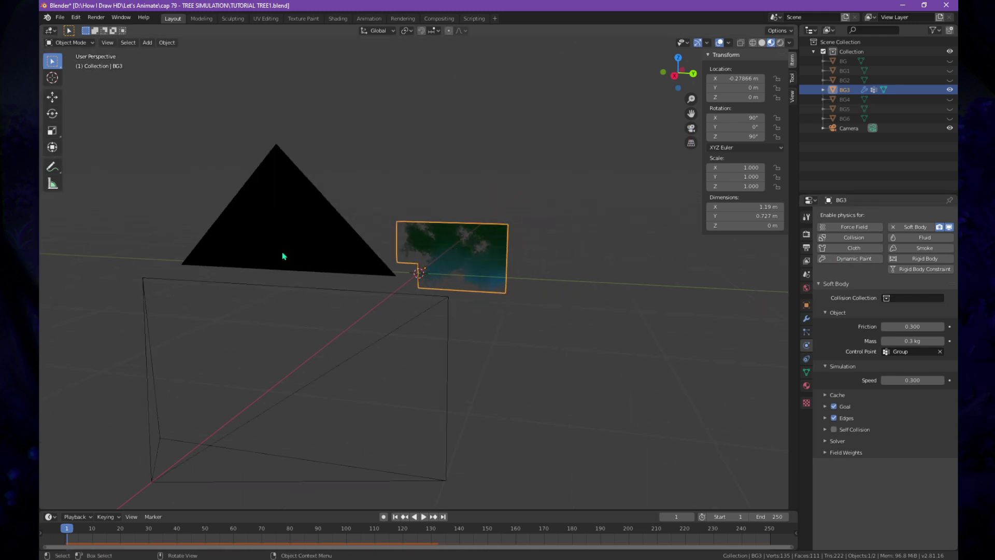
- Select the camera and set the scene frame rate to a custom 12 fps
left_click(282, 256)
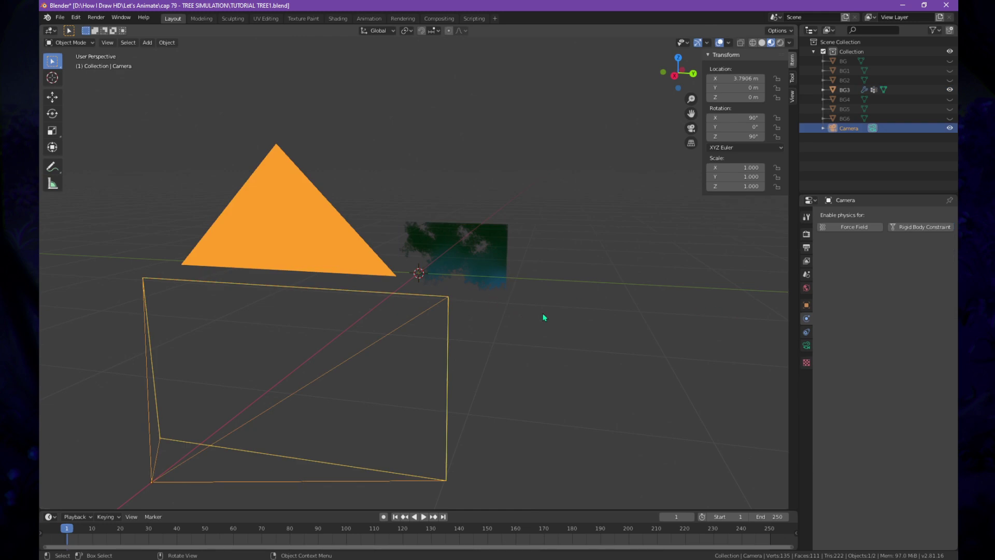
left_click(807, 345)
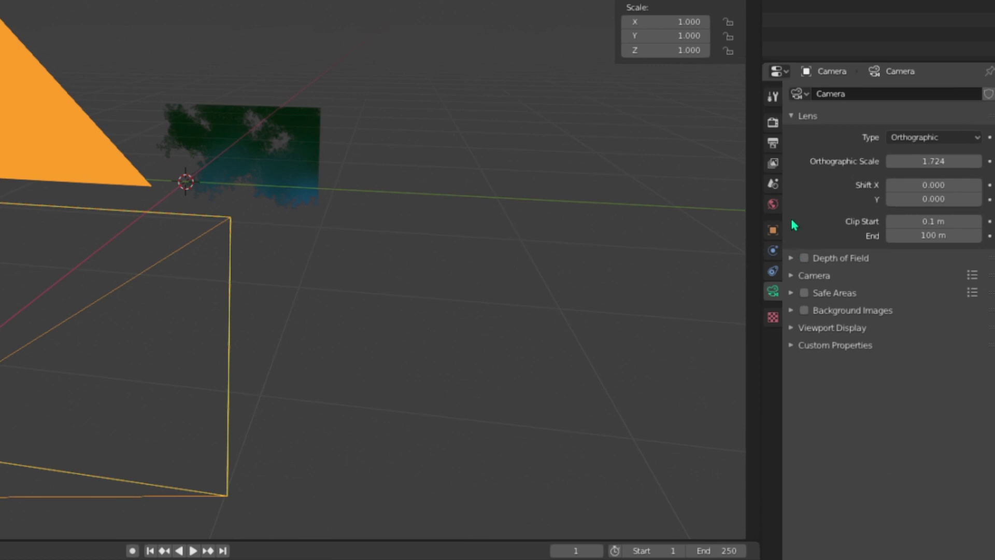
left_click(772, 145)
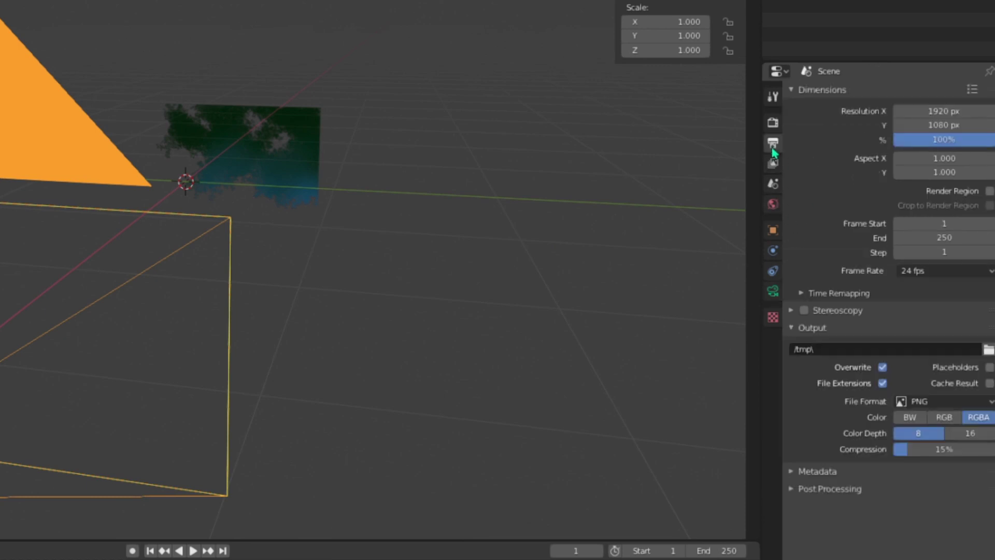
left_click(913, 272)
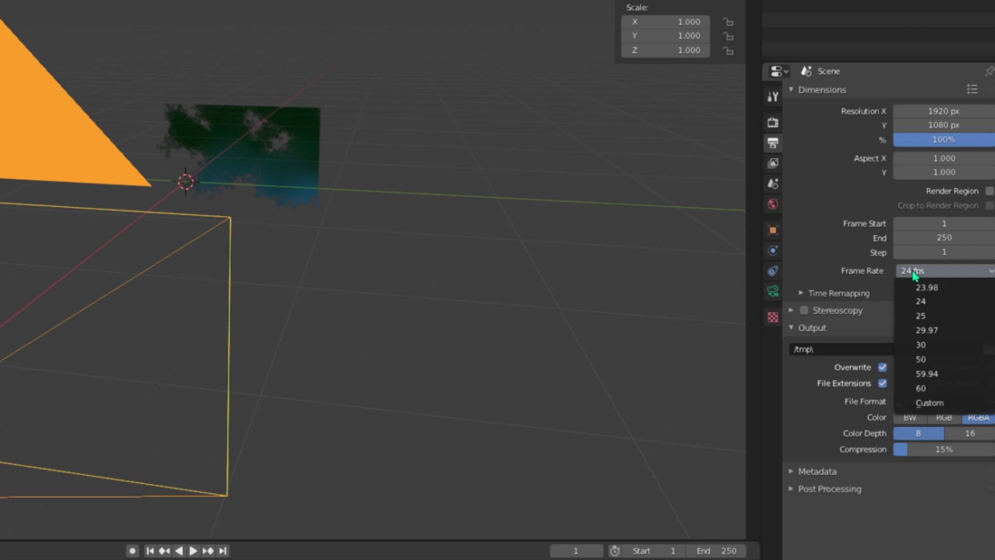
left_click(939, 404)
left_click(926, 290)
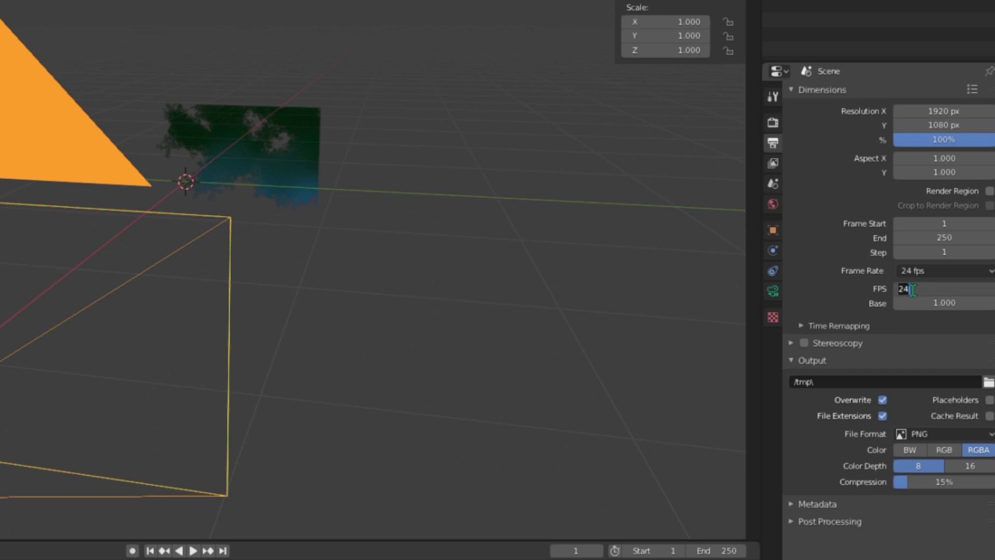
type("12")
key("Return")
- Play the animation through the camera view, stopping at frame 138
scroll(216, 259, "down", 5)
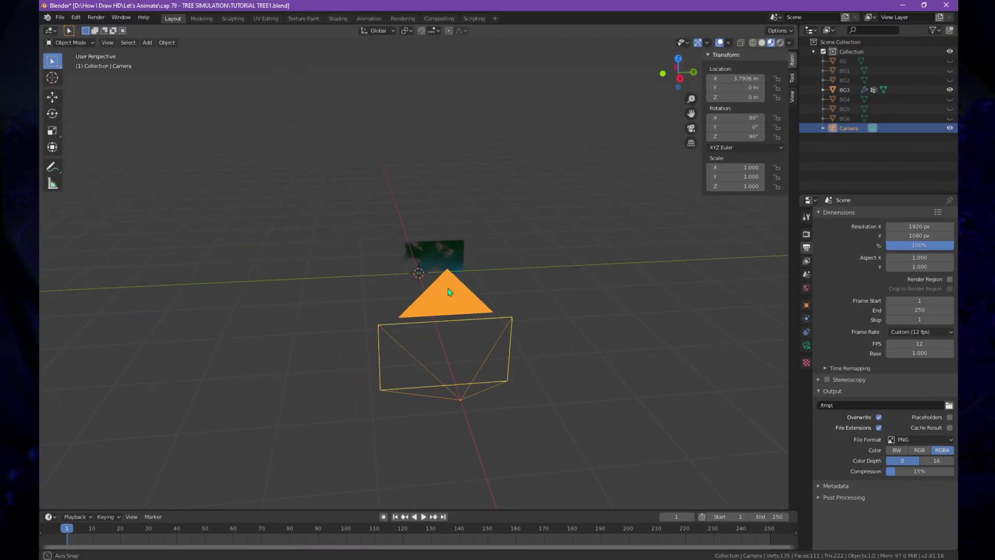
scroll(448, 289, "up", 8)
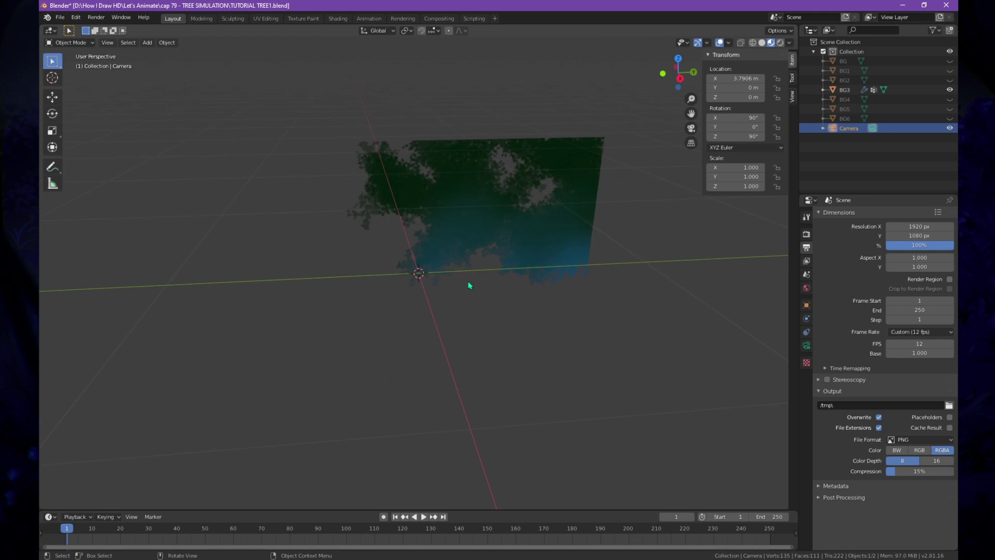
key("KP_0")
key("space")
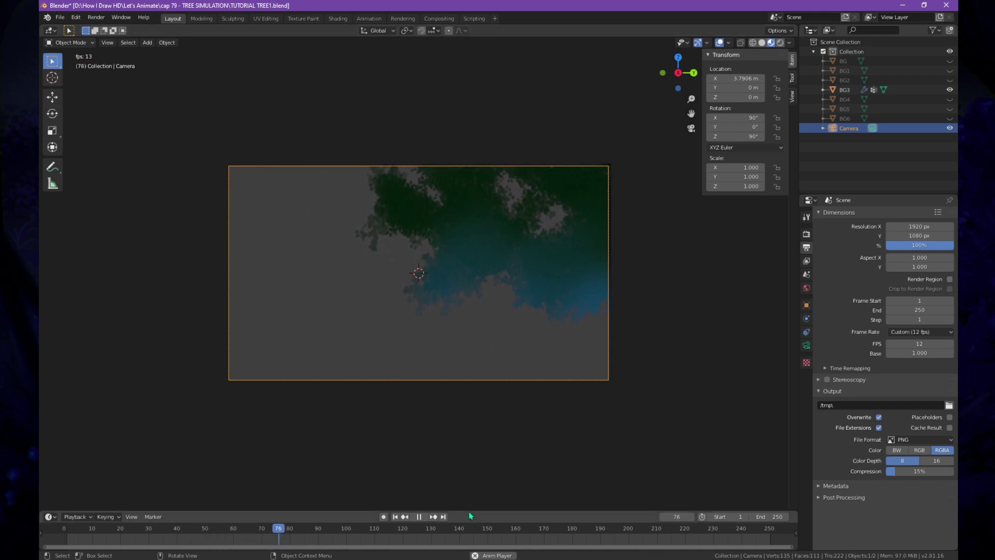
left_click_drag(465, 510, 463, 492)
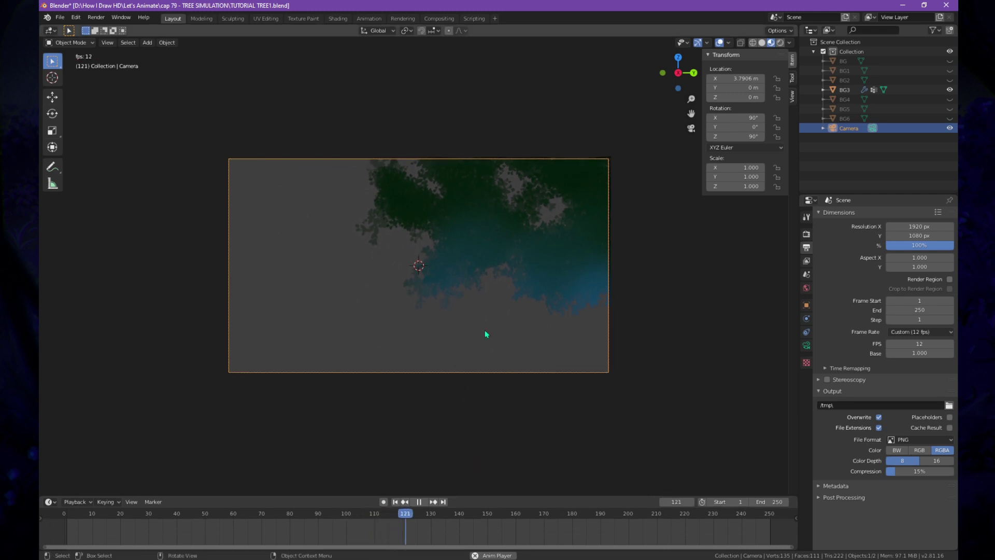
key("space")
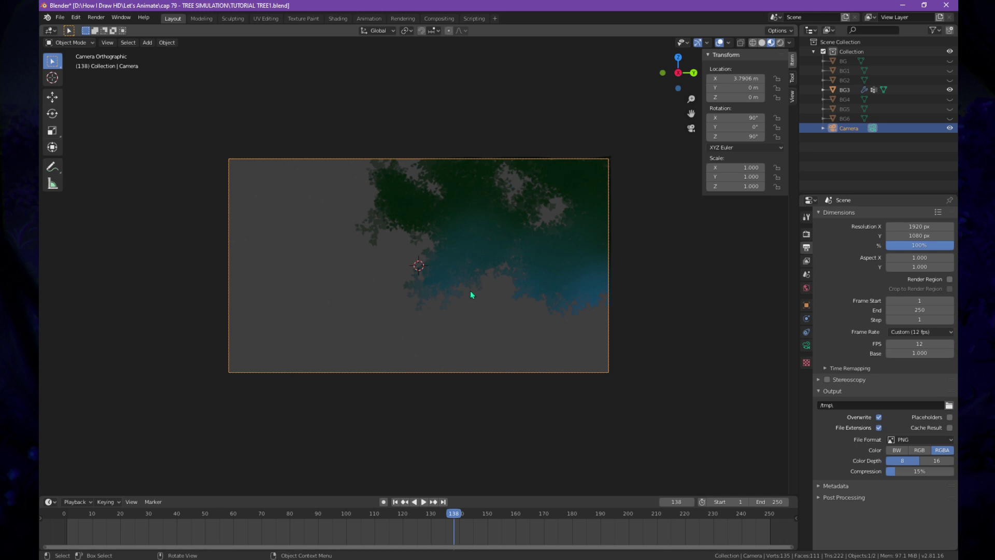
left_click(231, 182)
left_click(231, 184)
- Rewind to the first frame and make the BG4 and BG5 planes visible again
middle_click_drag(390, 218, 414, 237)
left_click(408, 220)
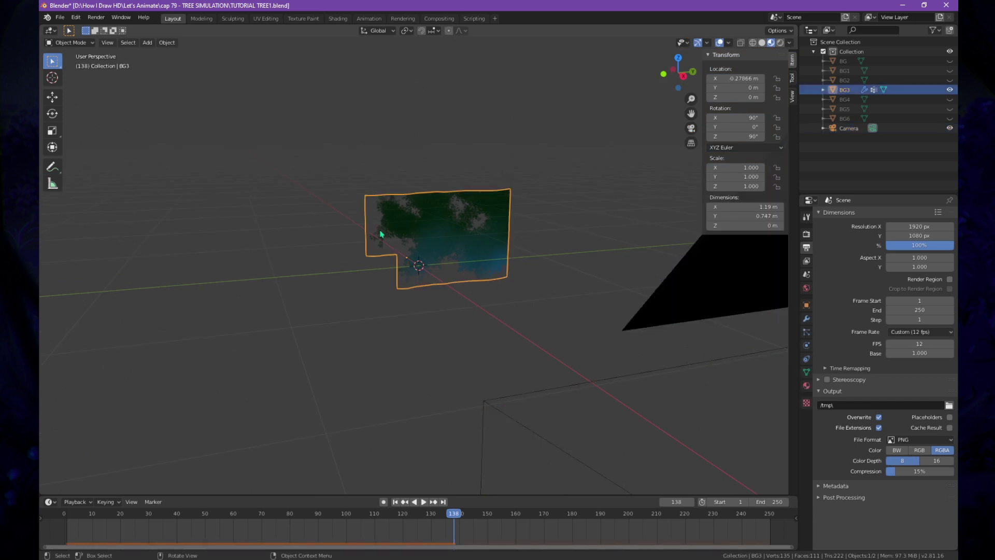
left_click(395, 502)
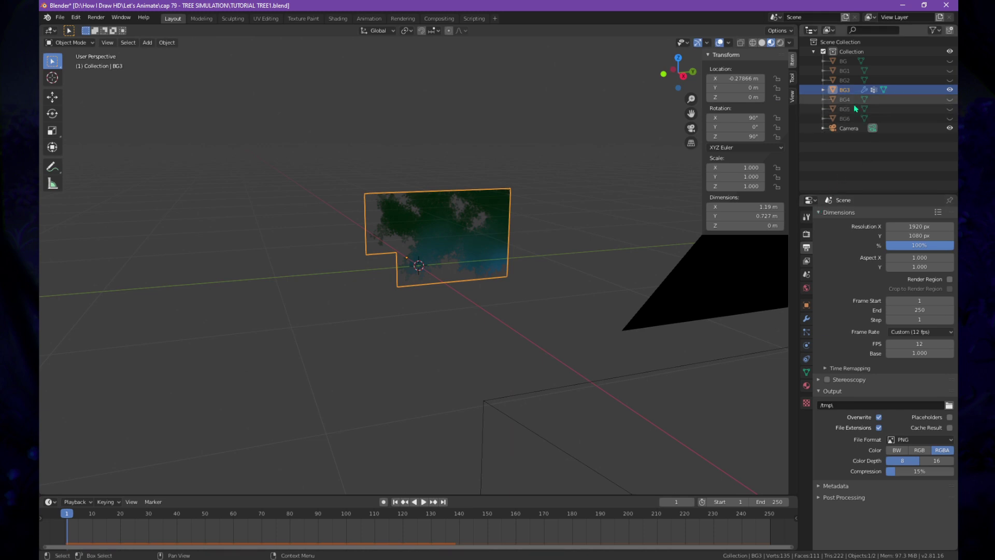
left_click(938, 101)
left_click(949, 99)
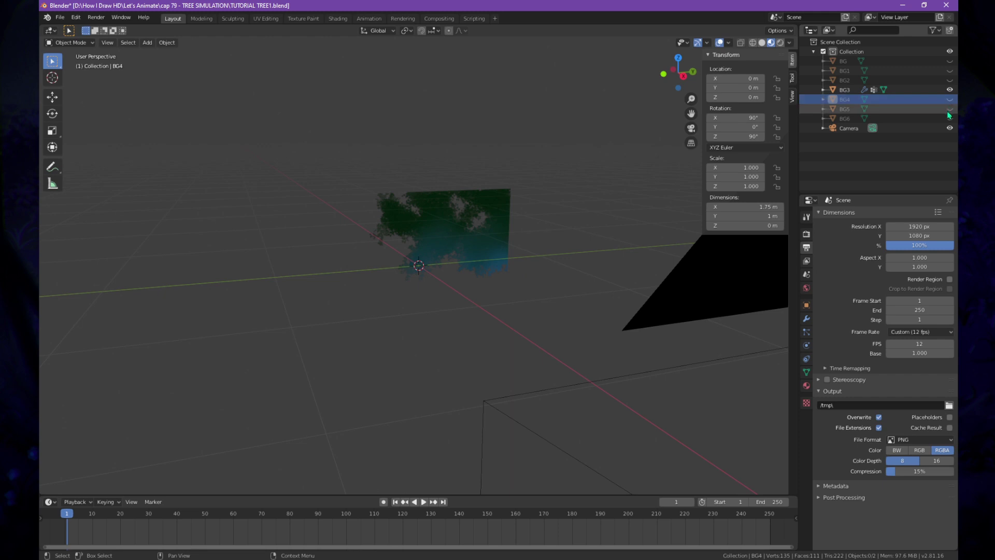
left_click(948, 109)
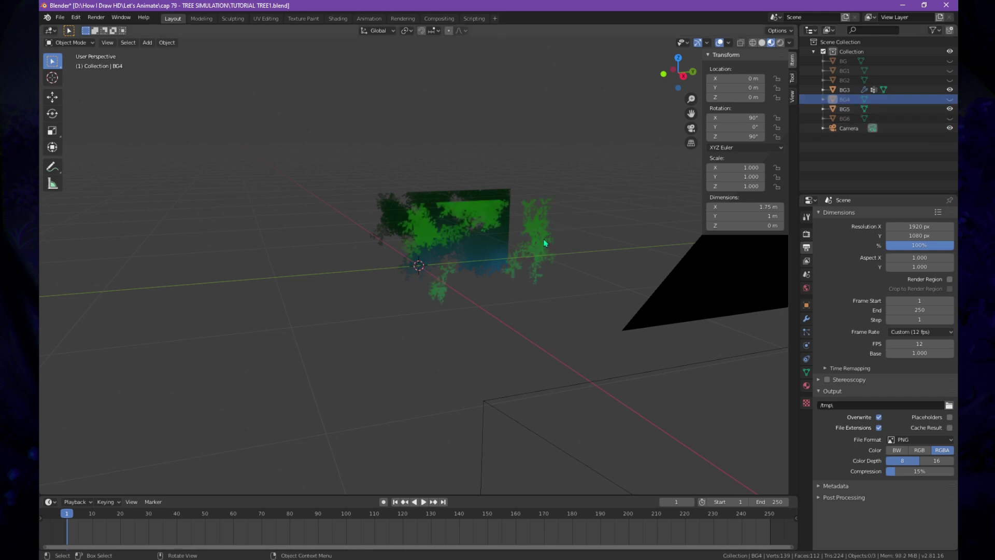
- Select BG5, switch to camera view and hide the BG3 tree layer
middle_click_drag(544, 242, 568, 251)
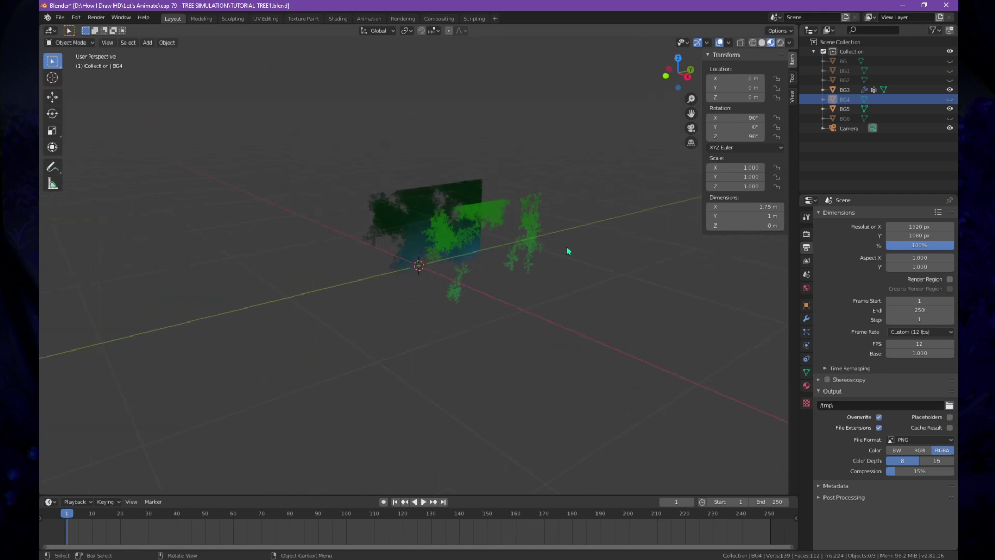
left_click(473, 218)
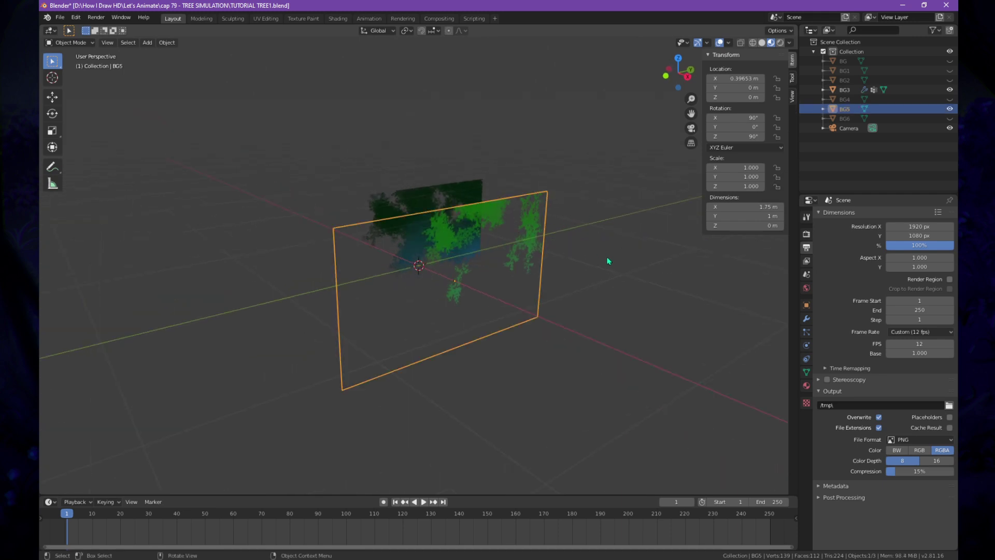
middle_click_drag(607, 260, 570, 265)
scroll(420, 275, "up", 6)
scroll(421, 278, "down", 2)
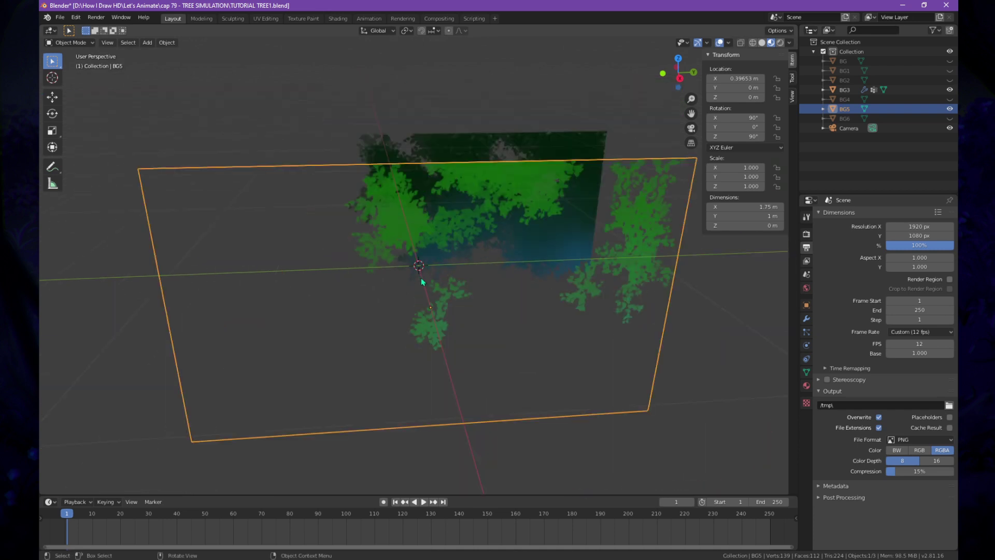
scroll(421, 278, "down", 2)
key("KP_0")
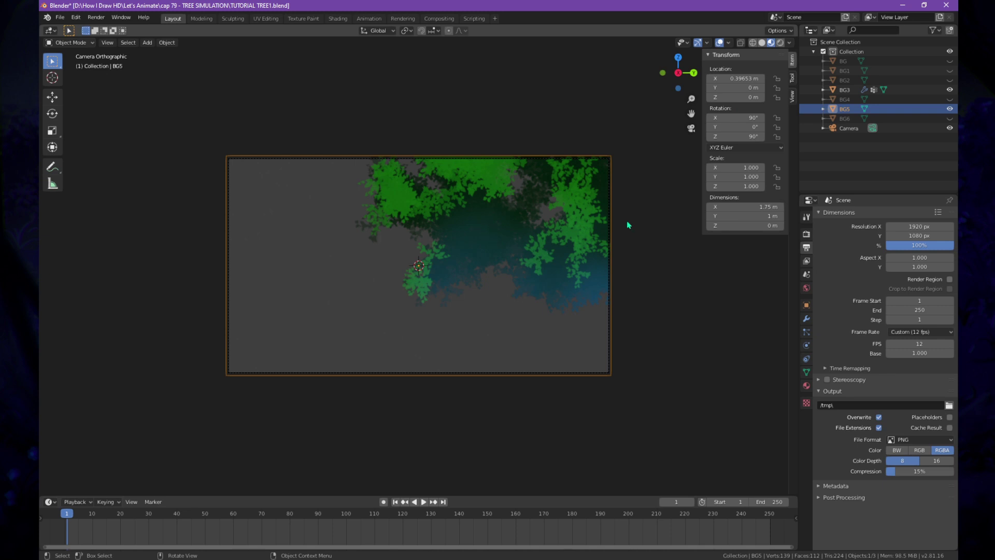
left_click(950, 90)
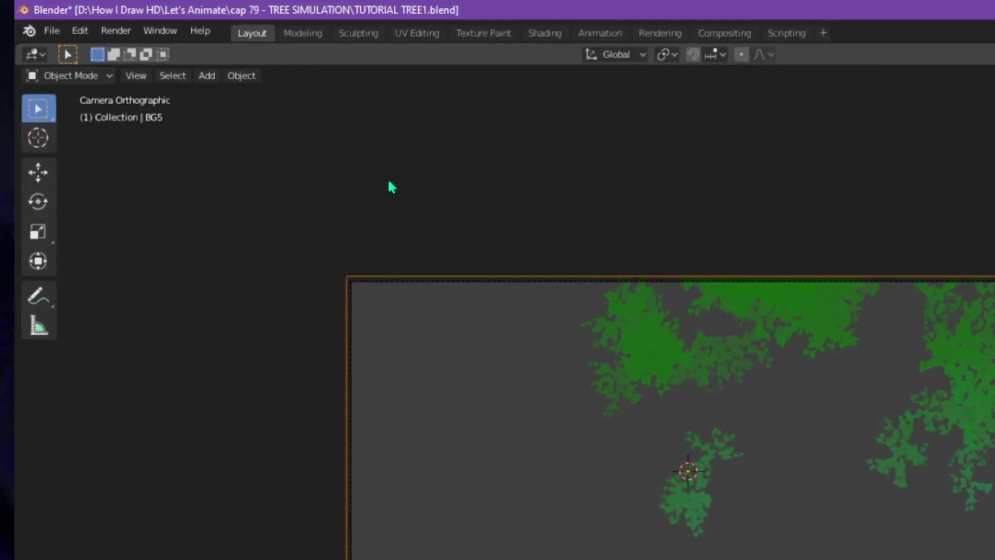
- In Edit Mode, add a centred vertical loop cut to BG5 and subdivide it into a grid
key("Tab")
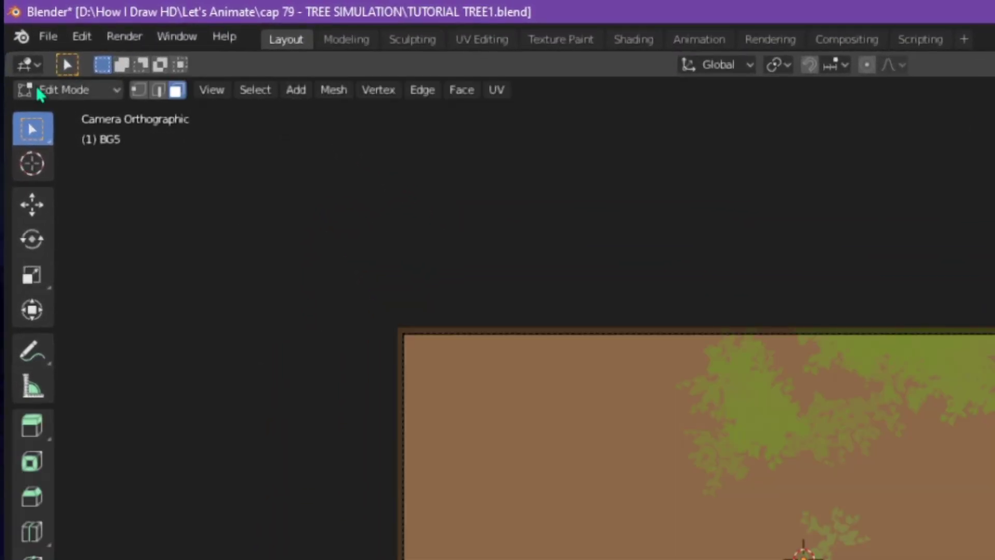
left_click(71, 92)
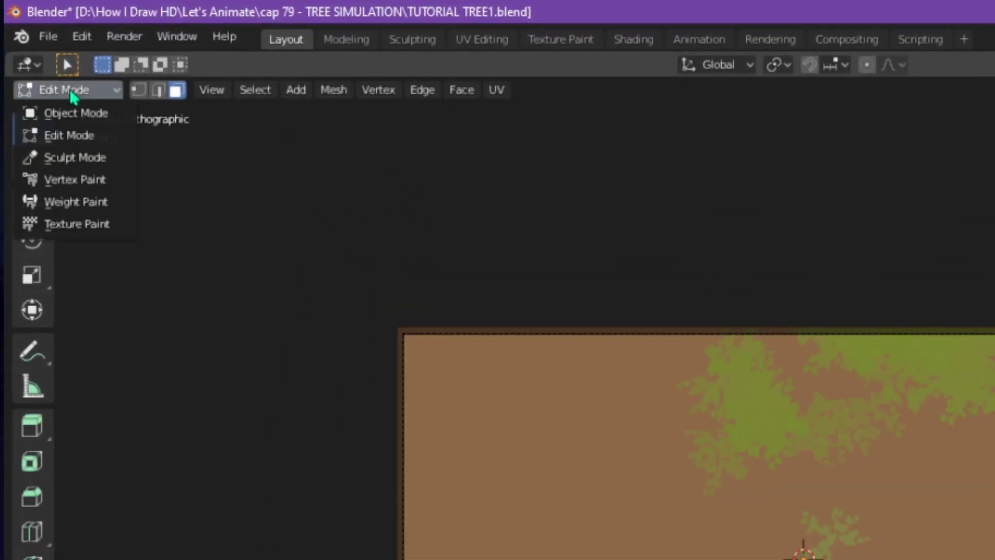
left_click(82, 144)
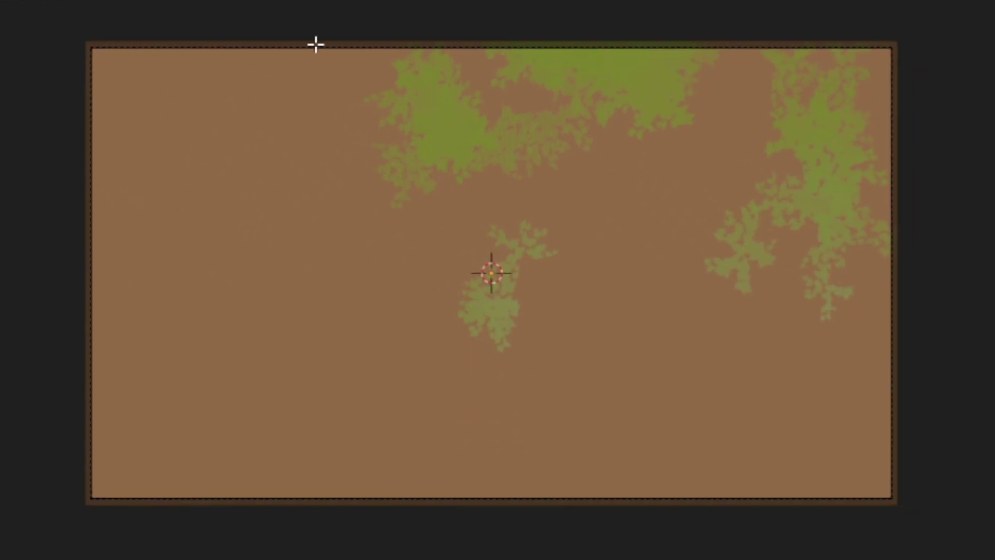
key("ctrl+r")
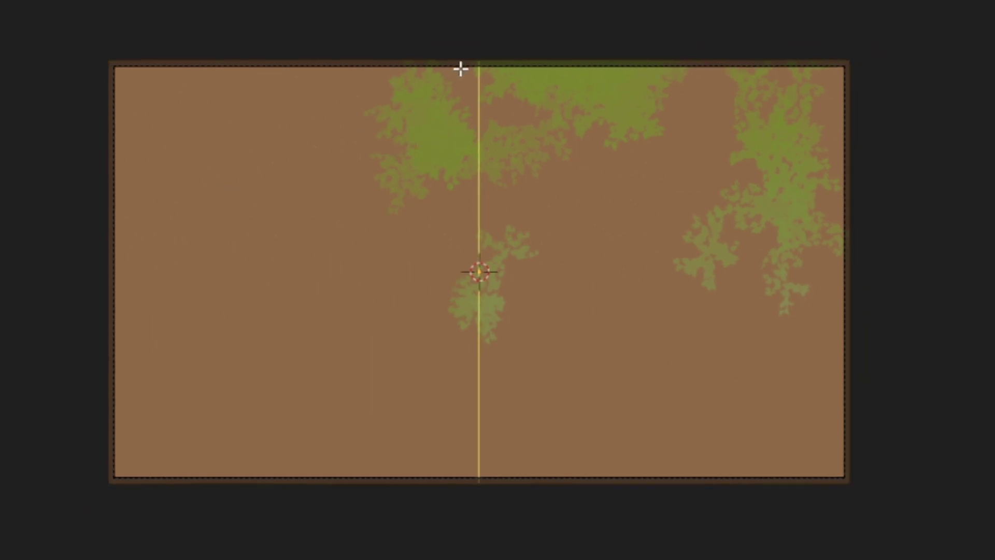
left_click(473, 49)
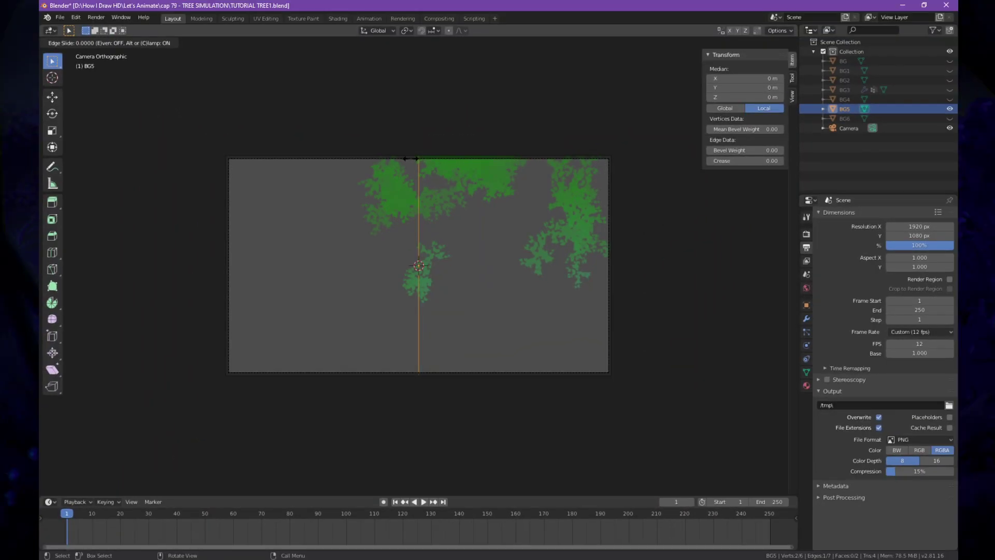
right_click(411, 159)
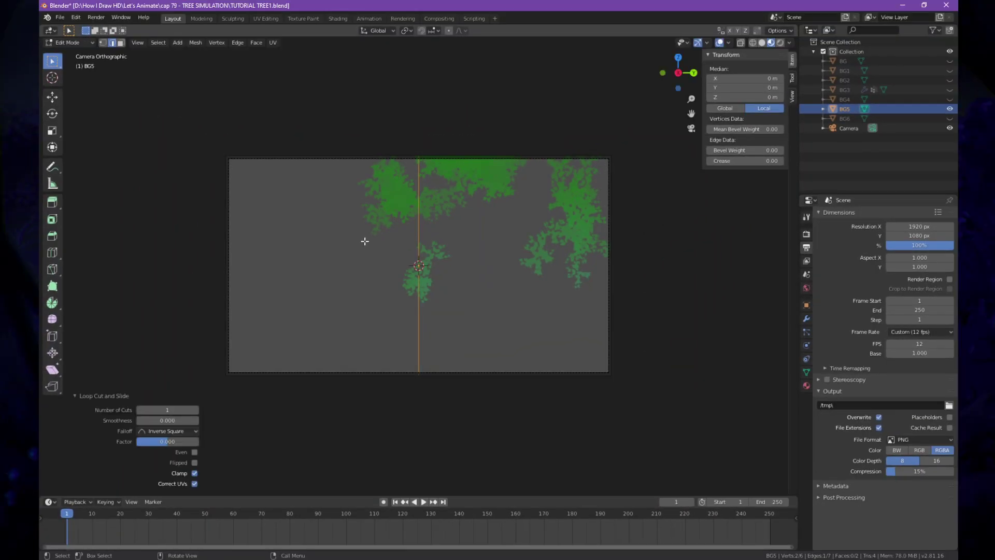
left_click_drag(190, 142, 613, 376)
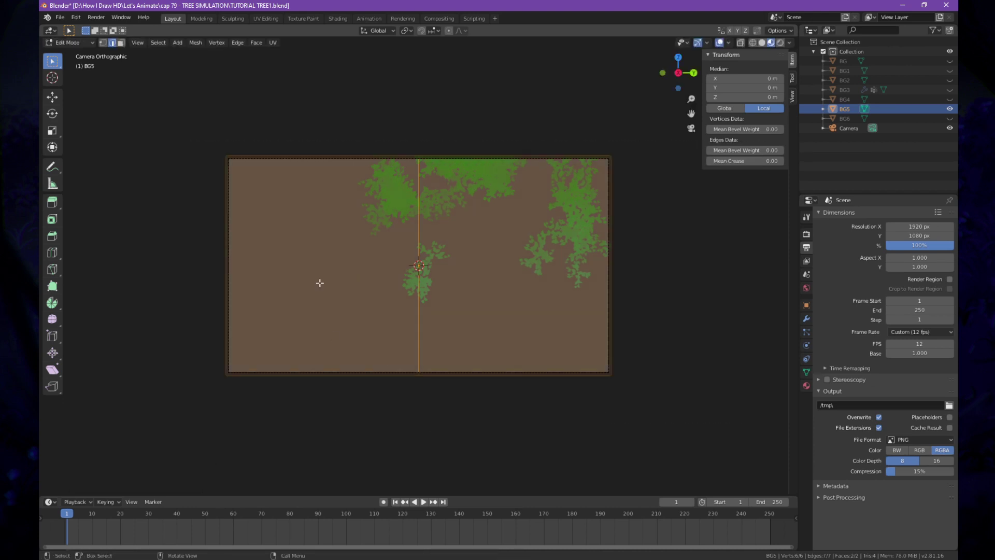
right_click(322, 282)
left_click(317, 284)
left_click_drag(183, 421, 208, 421)
left_click(209, 142)
- Delete the empty left columns and bottom rows of faces from BG5
left_click_drag(208, 140, 271, 252)
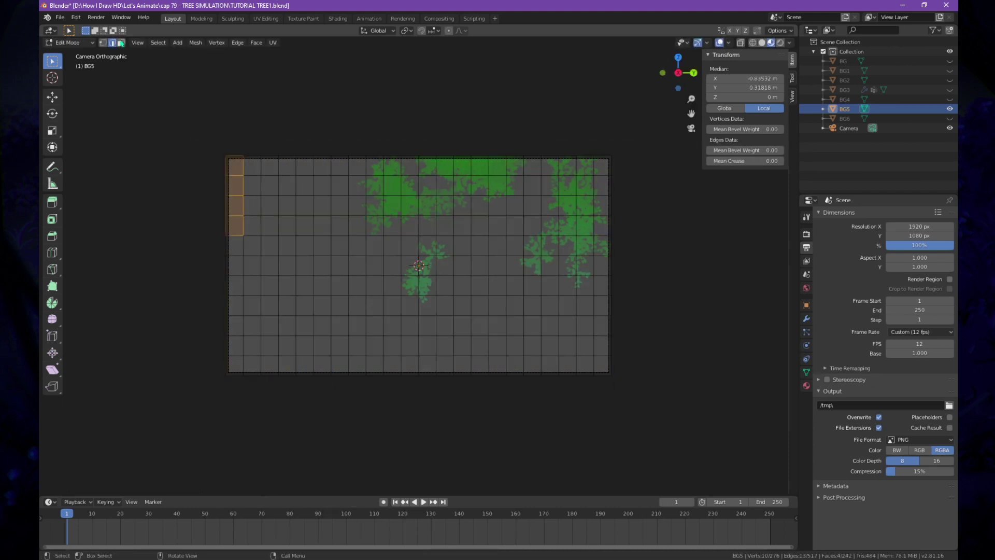
left_click_drag(153, 105, 340, 427)
left_click_drag(628, 415, 111, 326, "shift")
key("x")
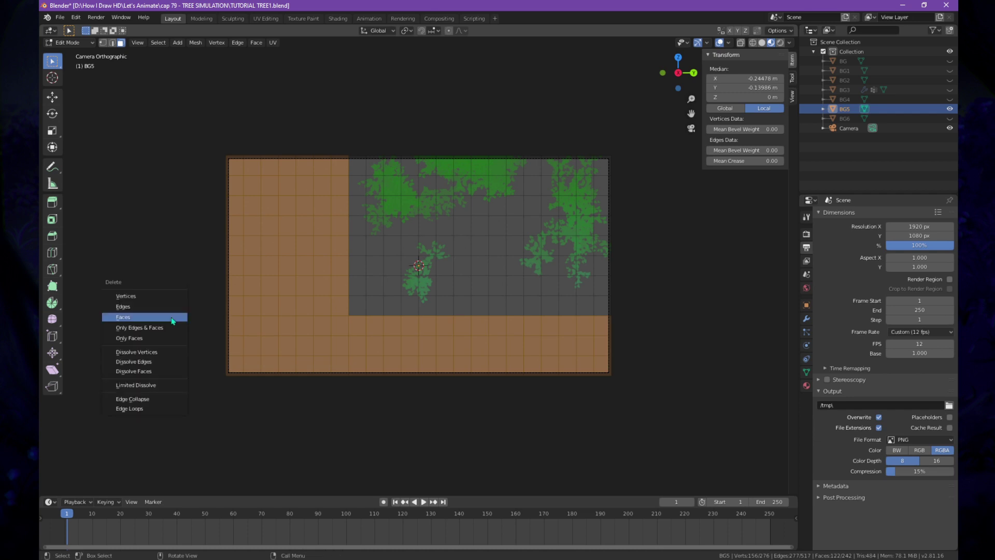
left_click(124, 315)
- Delete the remaining empty faces in the middle and right around the BG5 foliage
left_click_drag(333, 262, 379, 339)
left_click(392, 284, "shift")
left_click(392, 305, "shift")
left_click(392, 245, "shift")
left_click(392, 265, "shift")
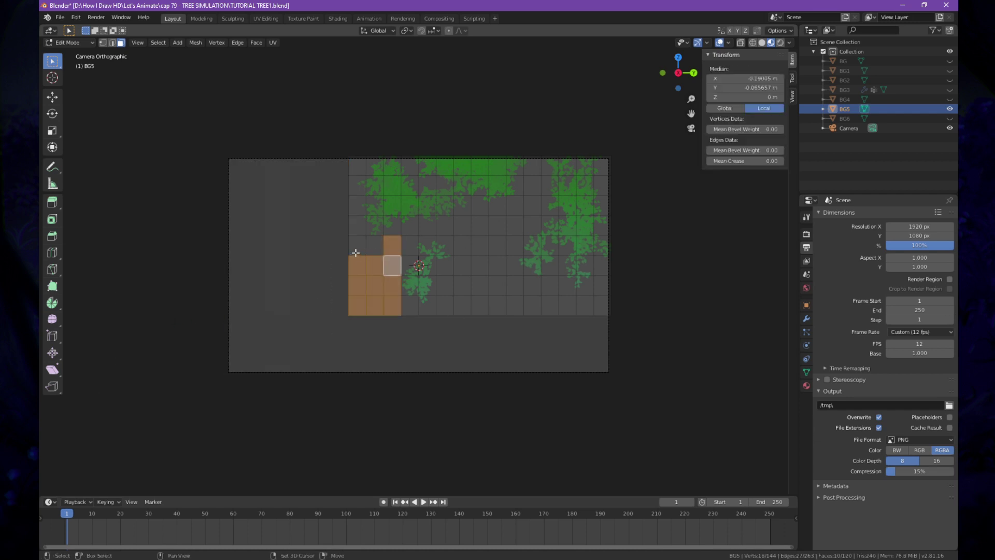
left_click(357, 245, "shift")
left_click_drag(461, 343, 515, 262)
double_click(515, 266, "shift")
left_click(445, 305, "shift")
left_click(532, 305, "shift")
left_click(550, 305, "shift")
left_click_drag(555, 294, 633, 318, "shift")
left_click_drag(458, 221, 502, 262, "shift")
key("x")
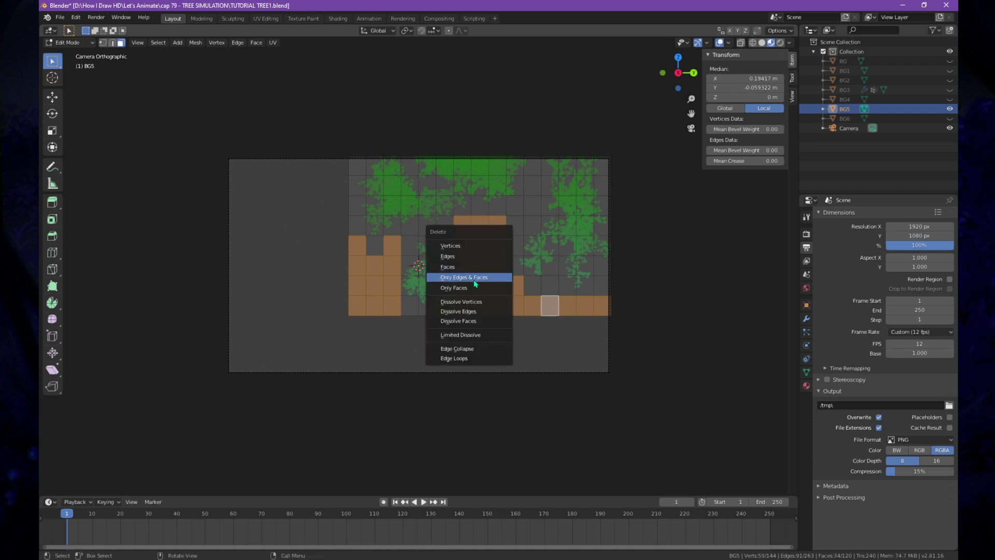
left_click(475, 276)
- Undo and redo the last face deletion, then show BG5's Object Data properties
middle_click_drag(441, 295, 406, 267)
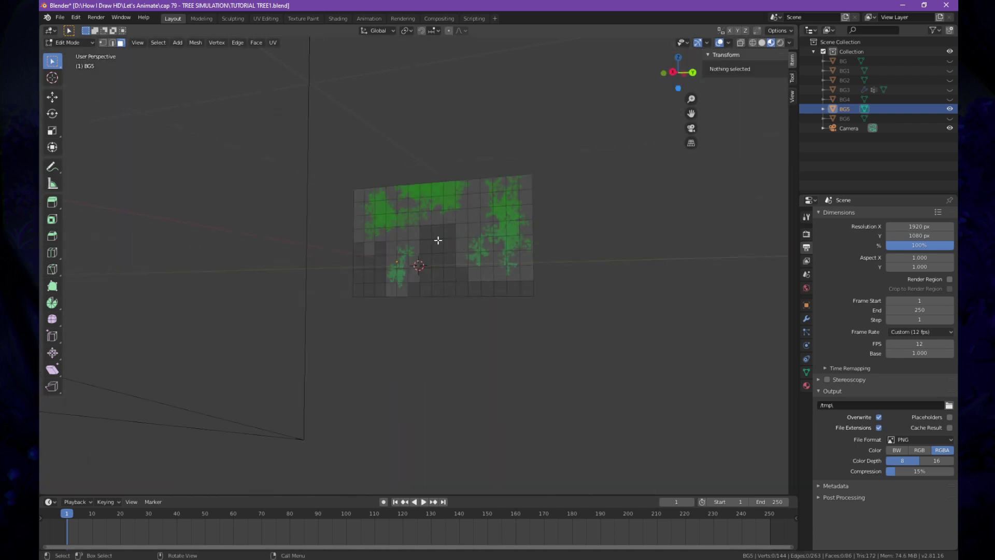
key("ctrl+z")
key("x")
left_click(365, 234)
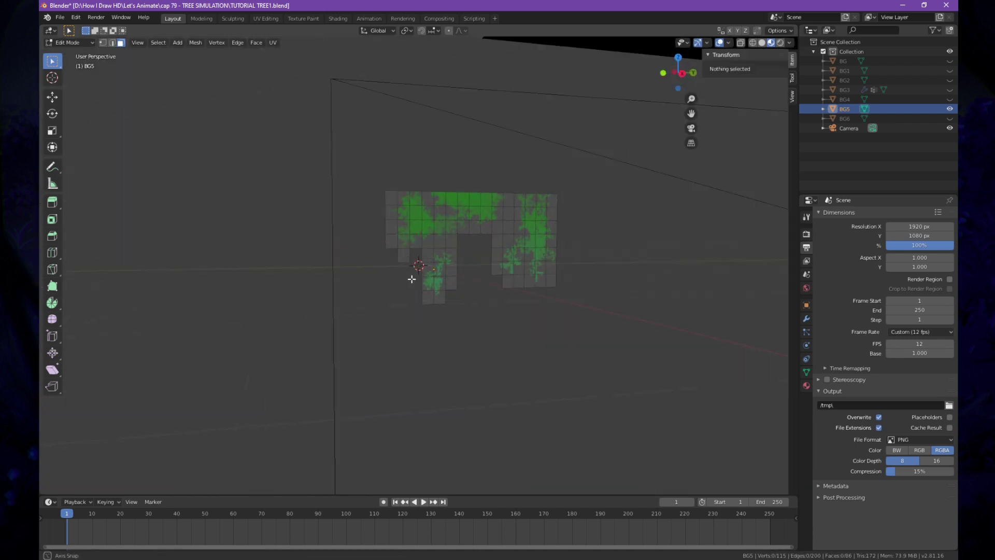
middle_click_drag(365, 233, 394, 244)
scroll(467, 233, "up", 3)
left_click(806, 372)
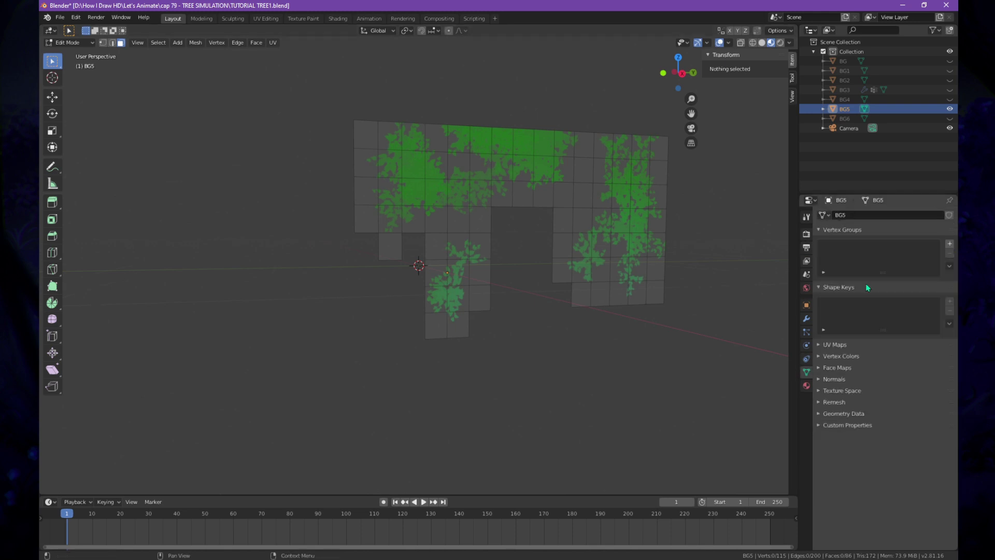
- Add a vertex group to BG5, weight-paint it with a 58 px brush, and return to Object Mode
left_click(949, 244)
left_click(70, 42)
left_click(67, 93)
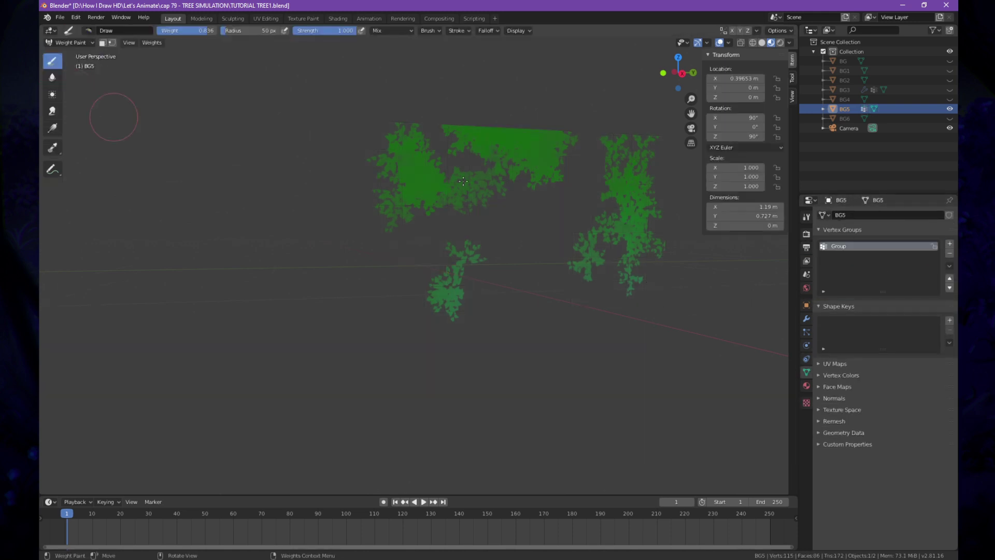
key("f")
left_click(555, 145)
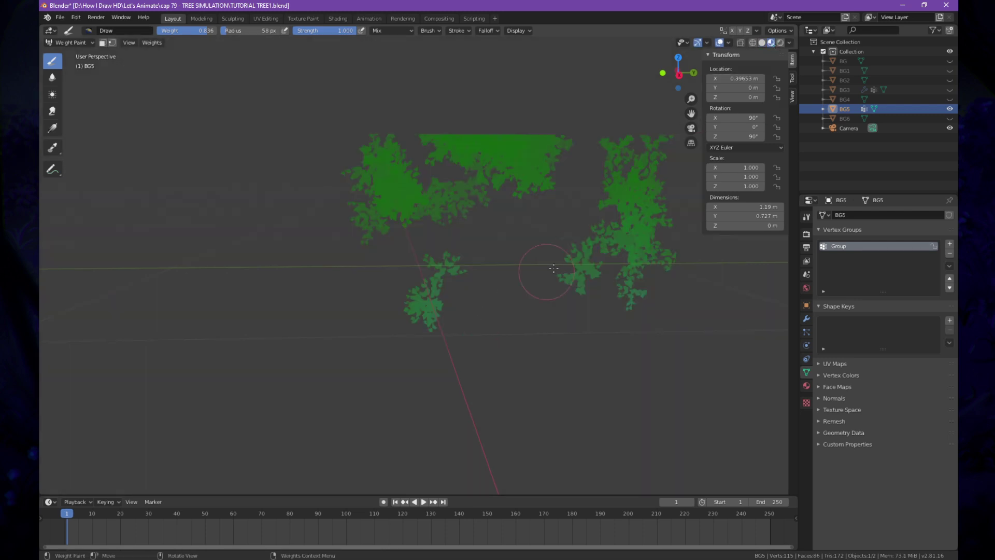
left_click(70, 43)
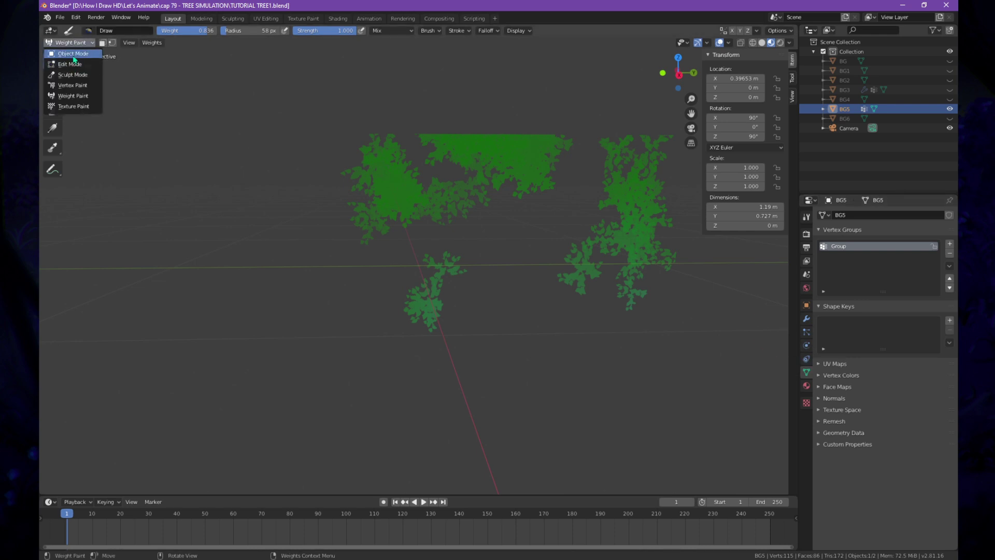
left_click(68, 54)
- Give BG5 soft body physics: friction 0.3, mass 0.5 kg, control point group Group, speed 0.5
left_click(806, 344)
left_click(913, 226)
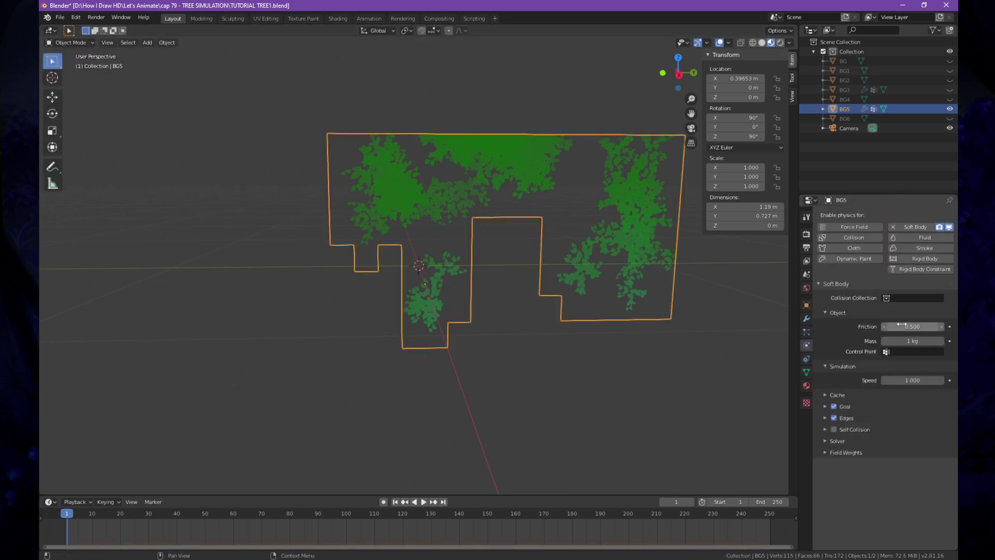
type("0.3")
key("Return")
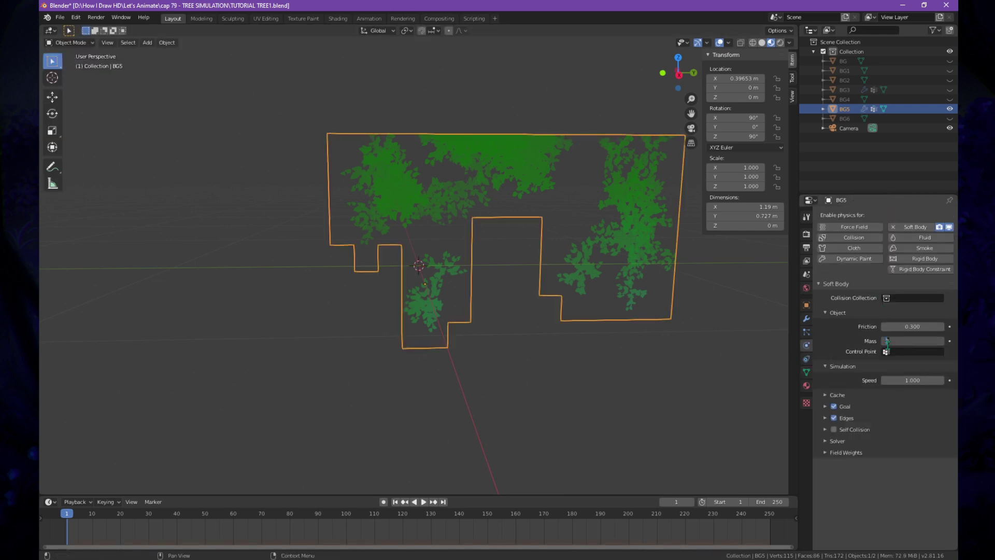
type(".5")
left_click(894, 352)
left_click(874, 364)
left_click(890, 380)
type(".5")
key("Return")
- Play back to test BG5's soft body, then hide BG5
left_click(423, 502)
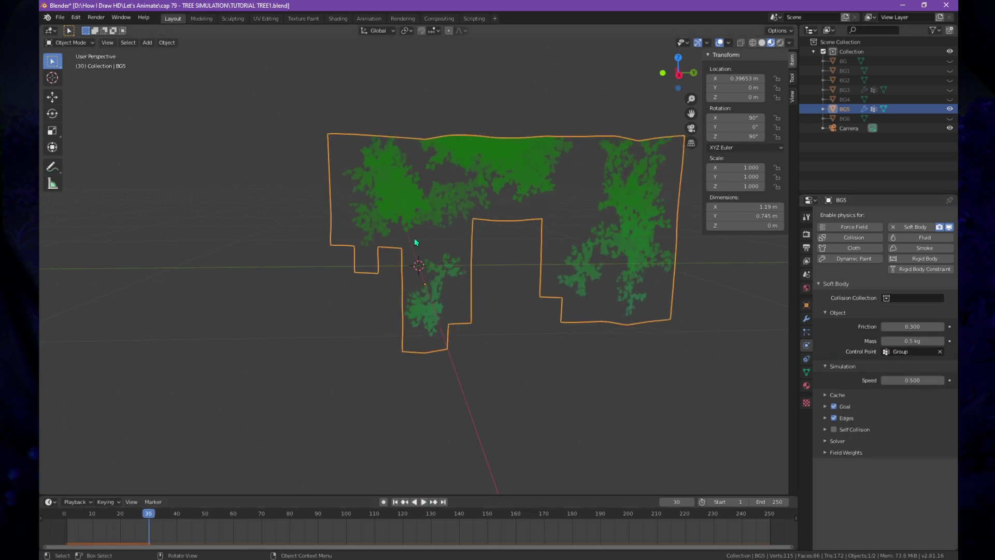
key("Escape")
left_click(949, 109)
- Unhide BG6, add a centre loop cut, and subdivide its mesh with 10 cuts
left_click(949, 118)
left_click(500, 228)
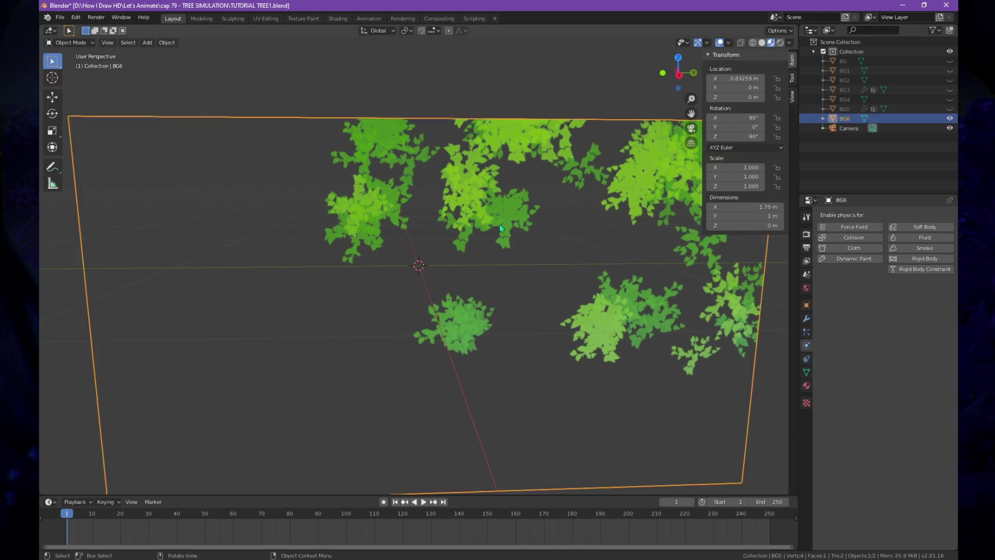
scroll(501, 228, "down", 3)
key("Tab")
key("ctrl+r")
left_click(419, 169)
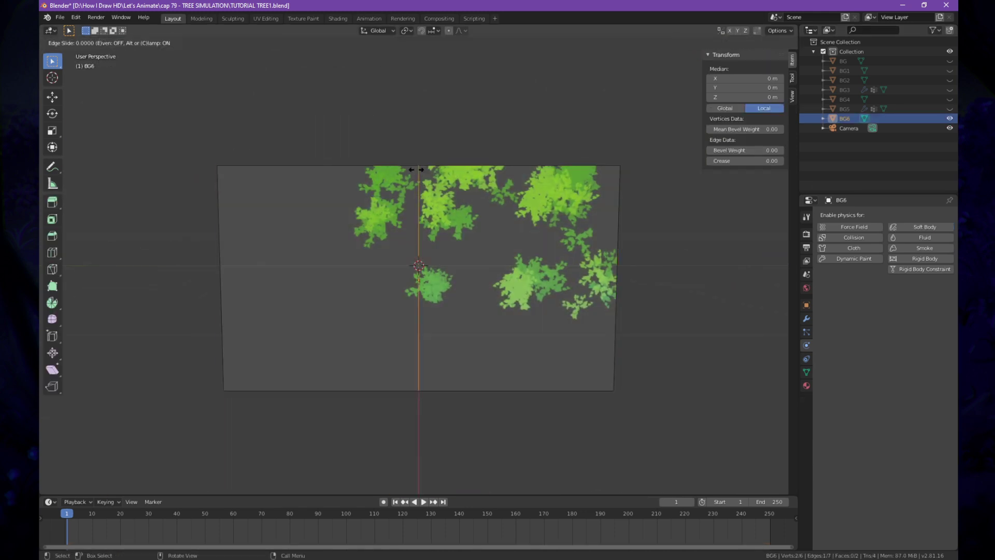
right_click(419, 169)
key("a")
right_click(331, 262)
left_click(331, 265)
left_click_drag(167, 420, 197, 420)
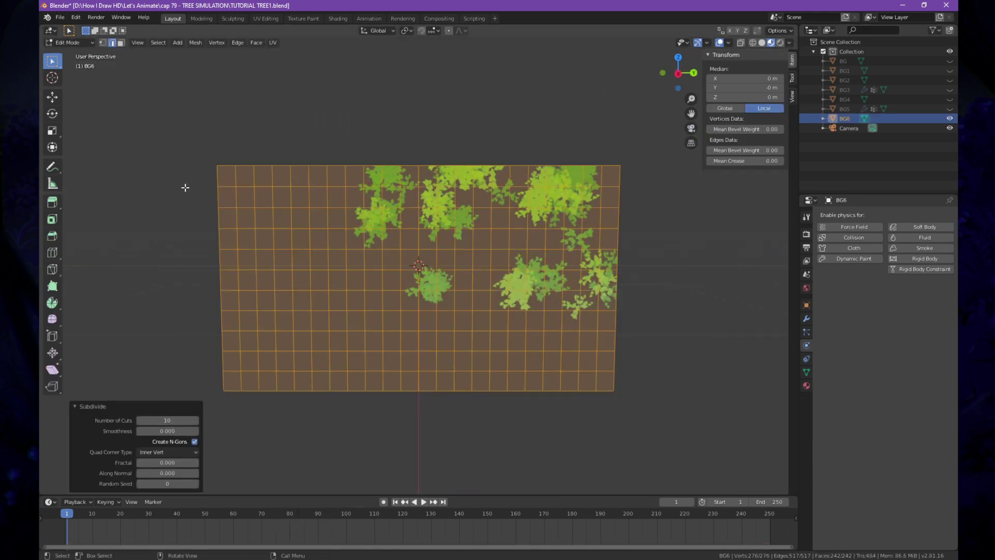
- Delete the empty faces along the left columns, bottom rows, corner, middle and left strip
key("3")
left_click_drag(196, 150, 339, 413)
left_click_drag(627, 420, 210, 341, "shift")
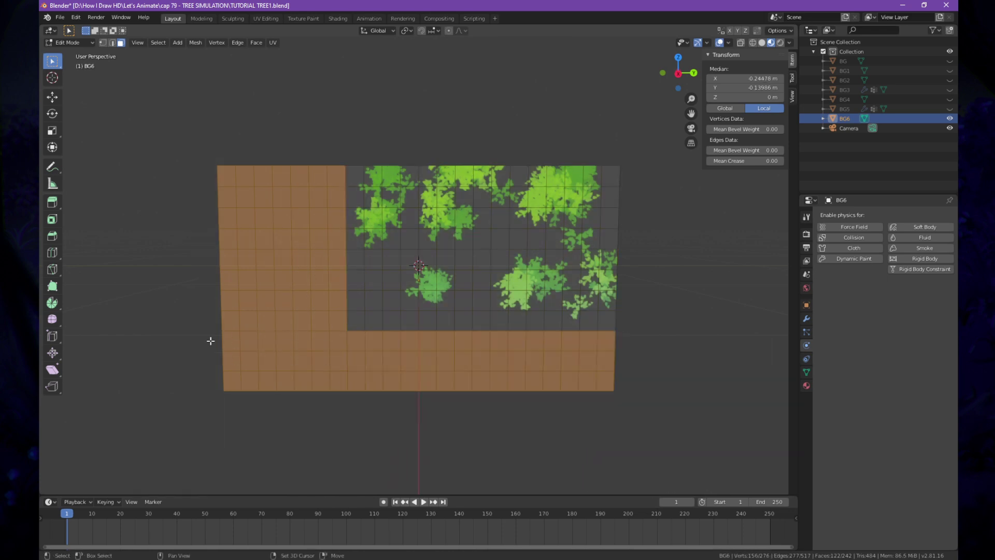
left_click_drag(328, 285, 397, 337, "shift")
key("x")
left_click(399, 334)
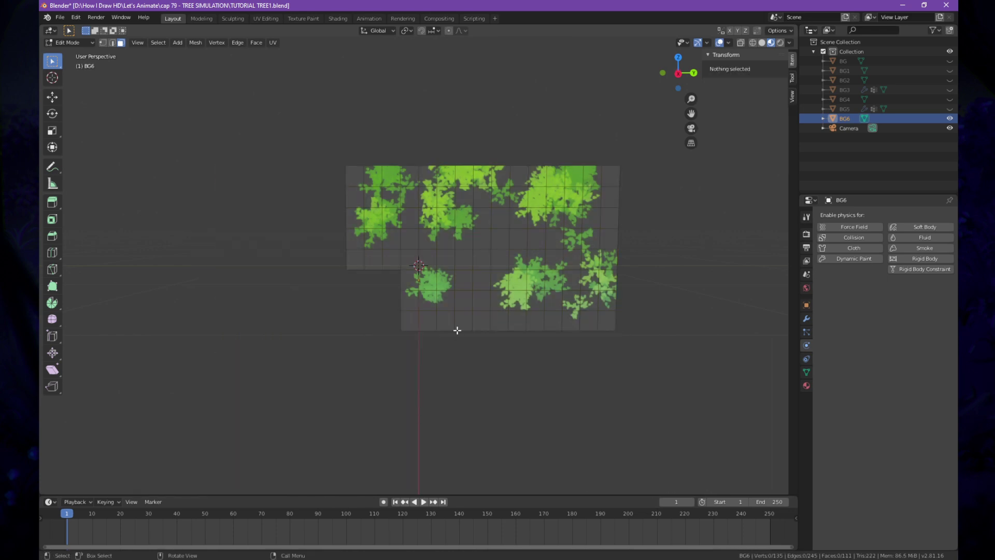
left_click_drag(454, 347, 480, 303)
key("x")
left_click(441, 315)
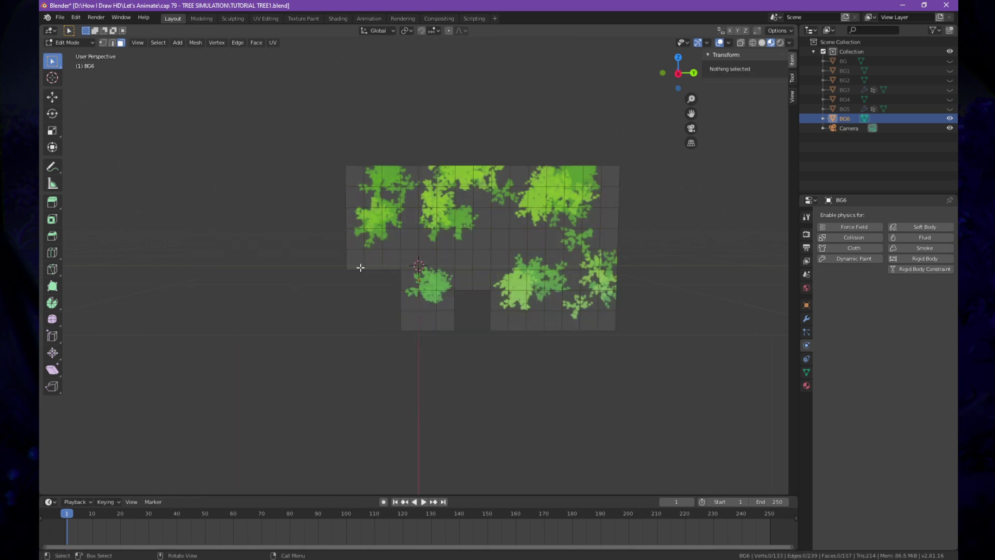
left_click_drag(360, 266, 392, 292)
key("x")
left_click(368, 291)
- Add a new vertex group named Group to BG6
left_click(807, 372)
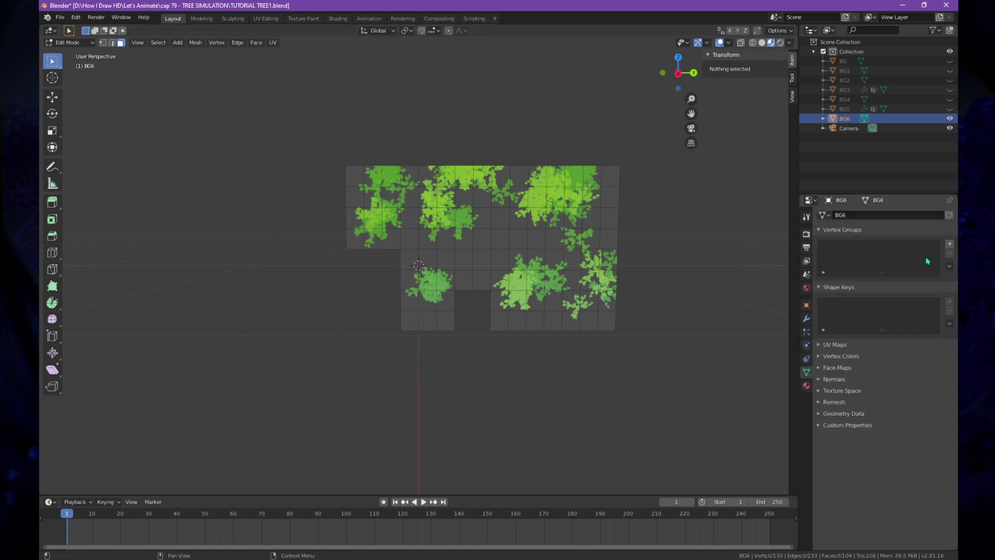
left_click(949, 243)
left_click(67, 42)
- Give BG6 soft body physics: friction 0.3, mass 0.5 kg, control point group Group, speed 0.5
left_click(63, 54)
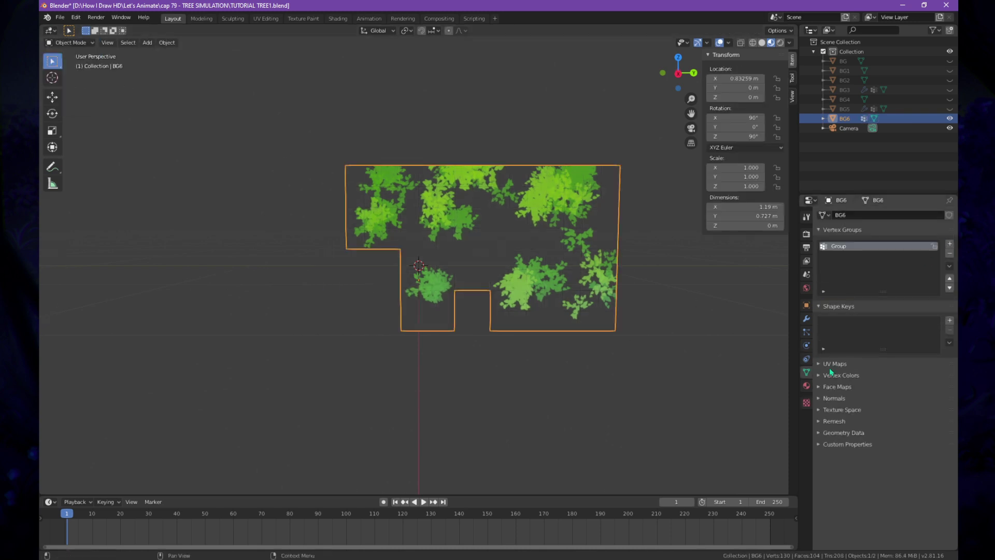
left_click(806, 345)
left_click(915, 227)
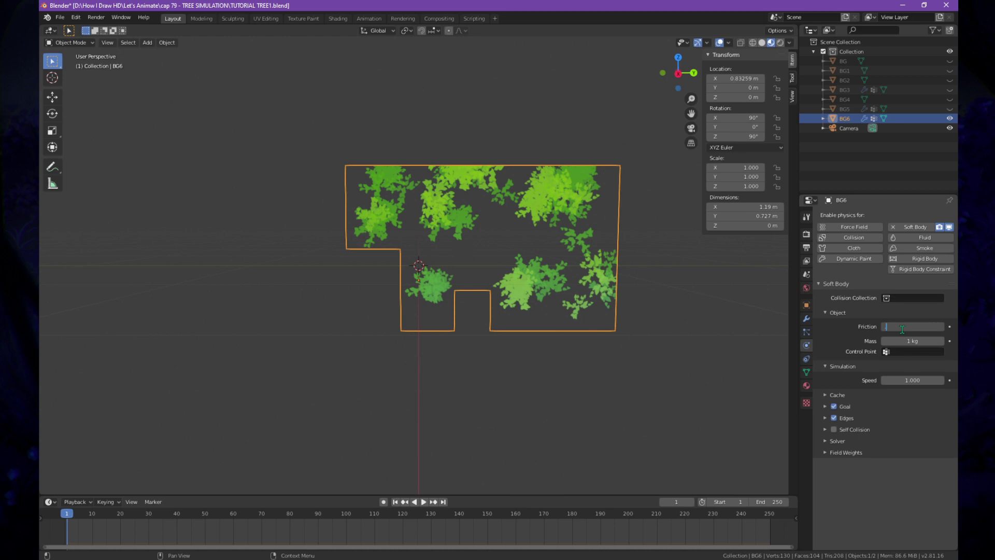
type("0.3")
key("Return")
type("0.5")
key("Return")
left_click(915, 351)
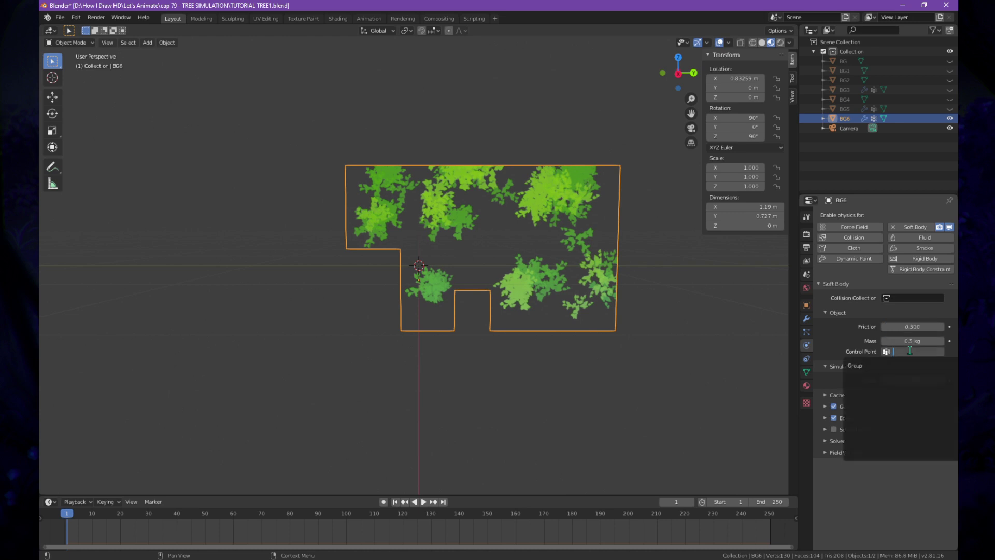
left_click(904, 362)
left_click(908, 381)
type(".5")
key("Return")
- Enter Weight Paint mode, comparing the leaf texture and weight colour displays
left_click(70, 43)
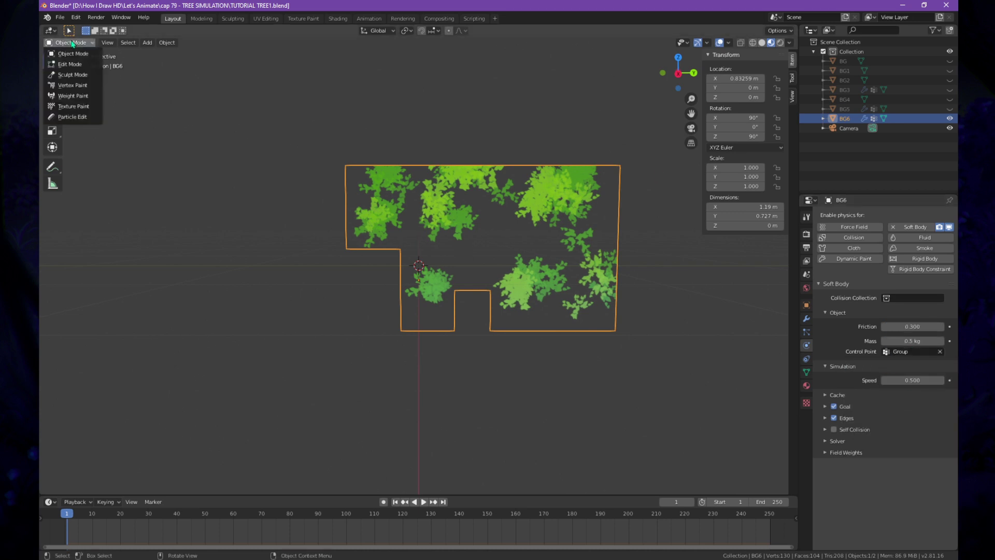
left_click(65, 94)
left_click(771, 43)
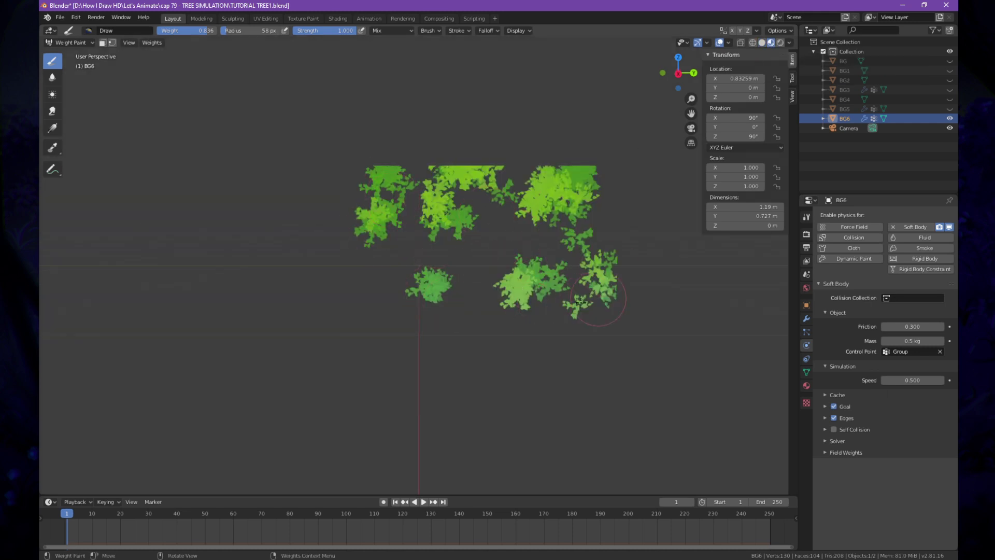
left_click(762, 43)
left_click(770, 43)
left_click(762, 43)
- Paint high Group weight across most of the plane with the Draw brush
right_click(423, 158)
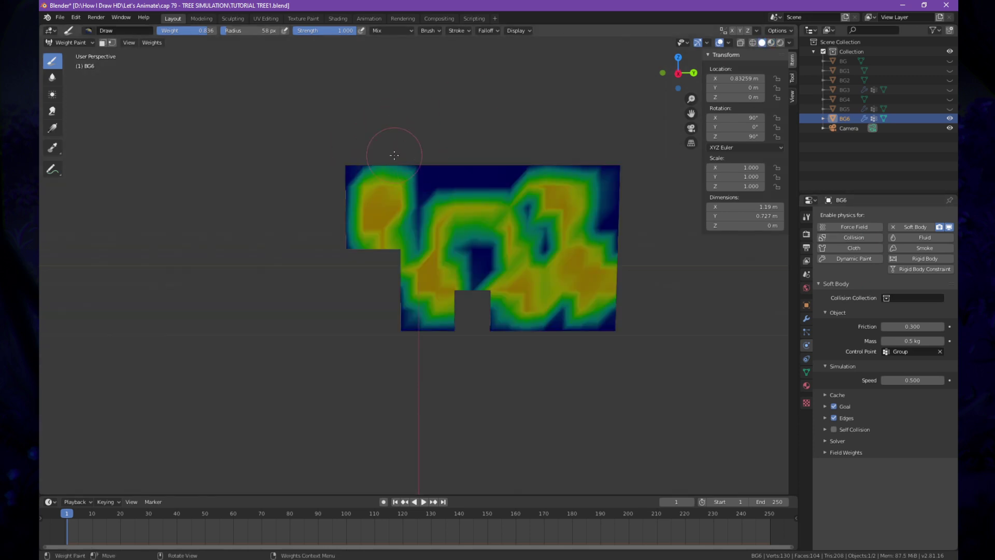
mouse_move(395, 155)
middle_mouse_down()
mouse_move(378, 163)
mouse_move(410, 171)
mouse_move(399, 166)
middle_mouse_up()
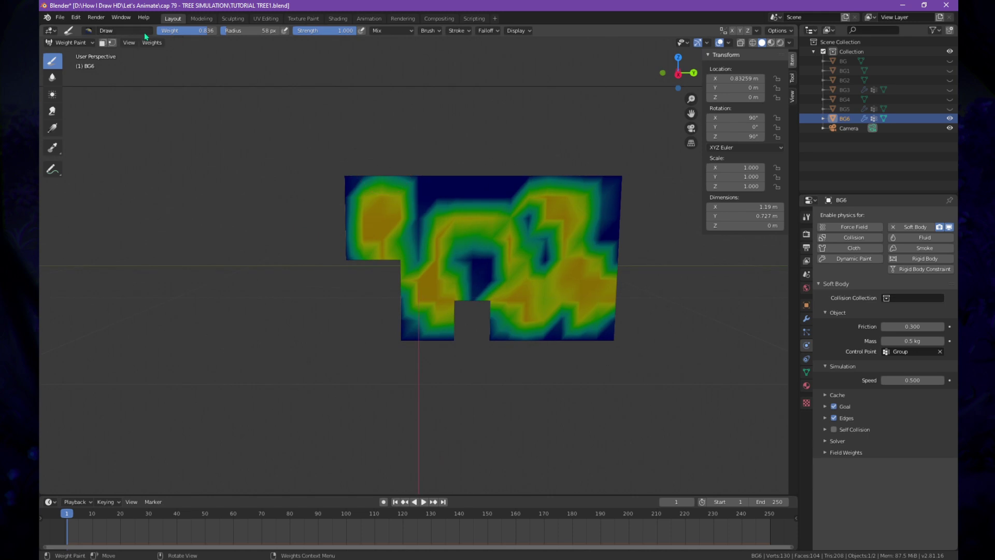
left_click(138, 30)
left_click(315, 51)
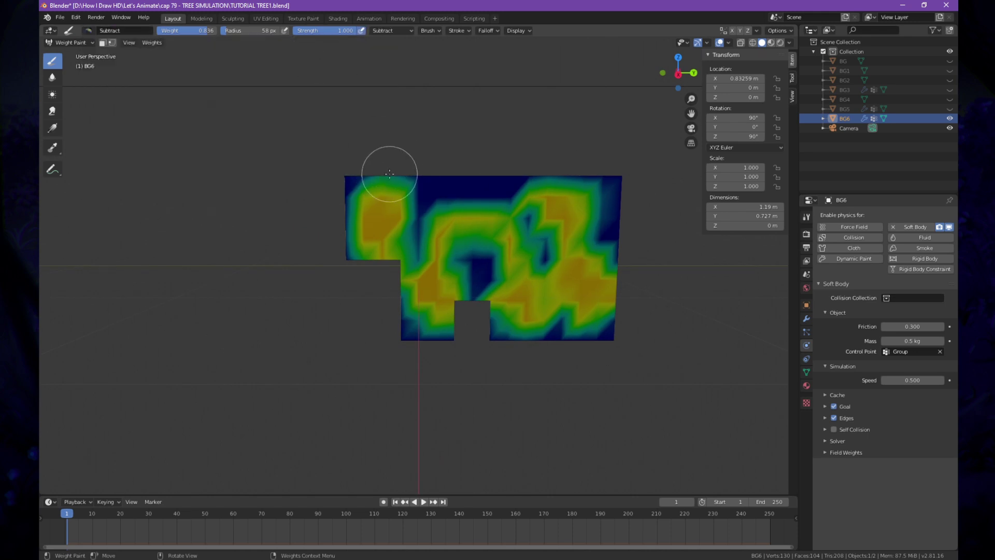
left_click(93, 30)
left_click(332, 166)
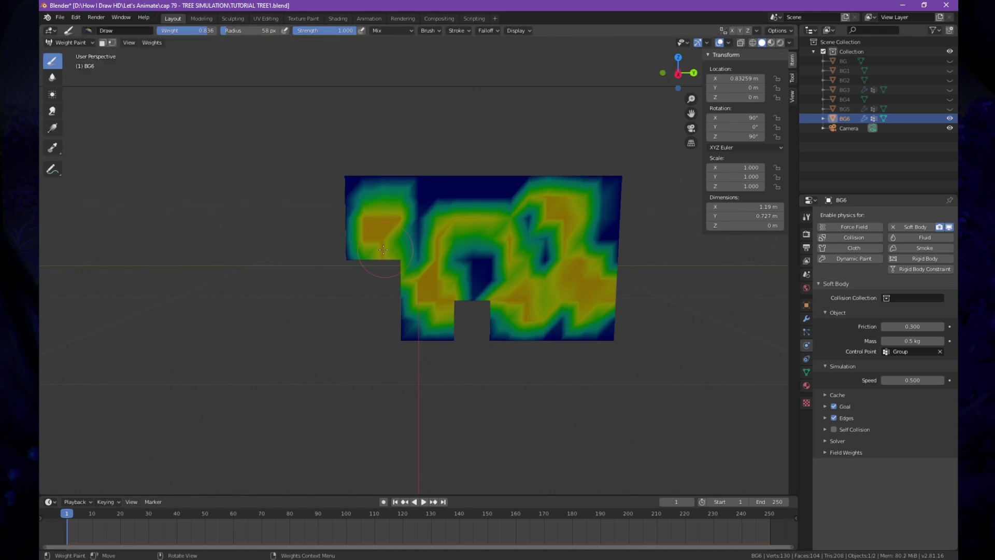
mouse_move(423, 330)
left_mouse_down()
mouse_move(567, 291)
mouse_move(531, 311)
mouse_move(445, 283)
left_mouse_up()
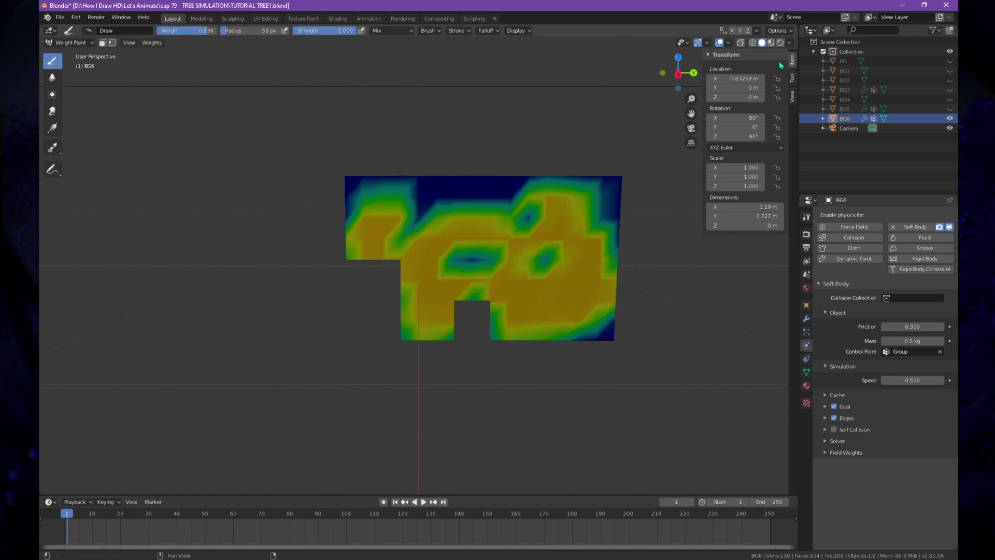
- Reveal all BG layers, view through the camera, play the animation, and orbit the swaying planes
left_click(771, 42)
left_click(70, 43)
left_click(67, 58)
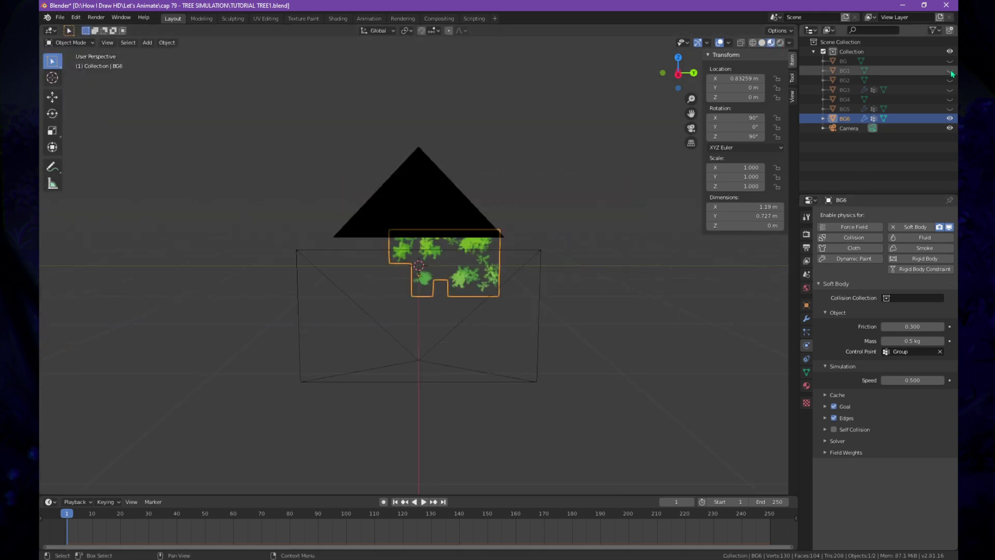
key("alt+h")
key("alt+a")
key("KP_0")
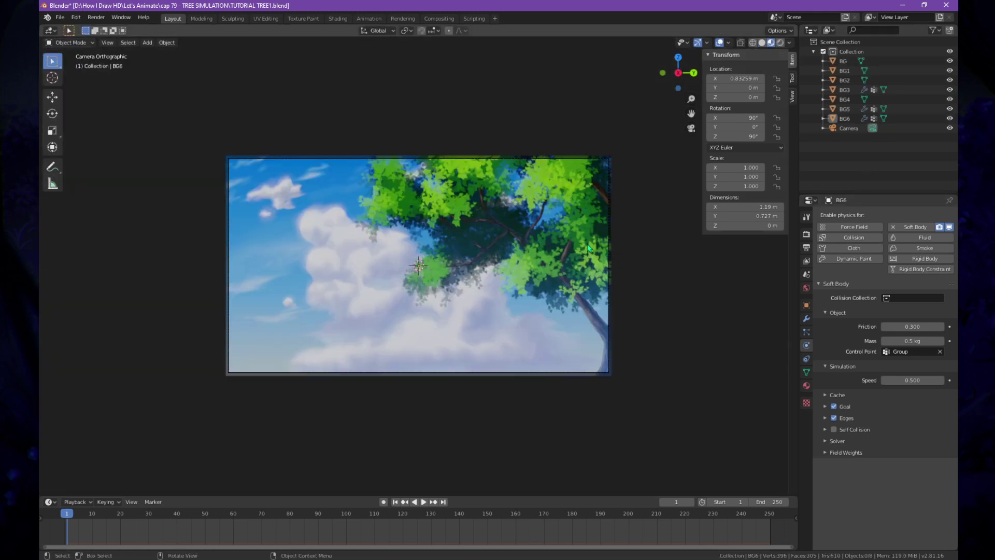
key("space")
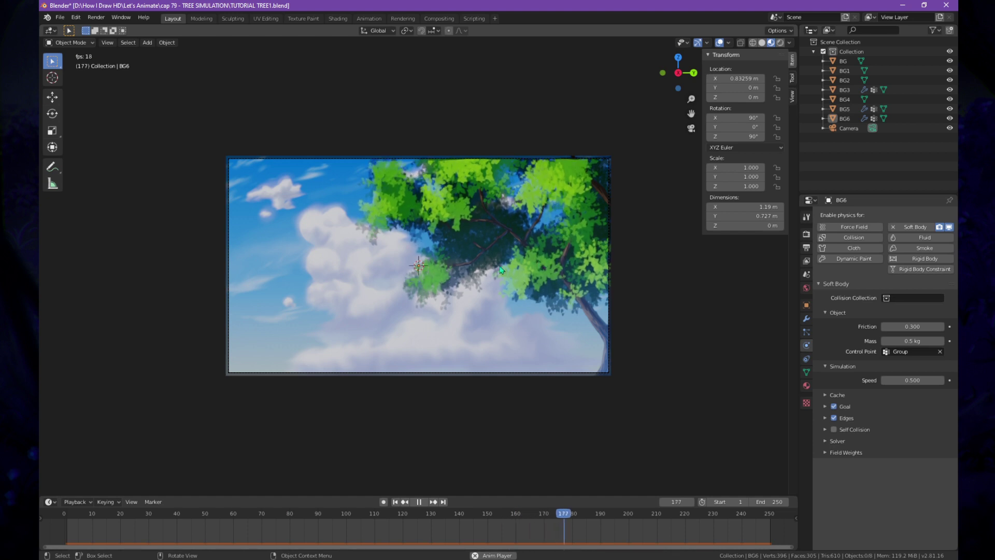
scroll(394, 275, "down", 2)
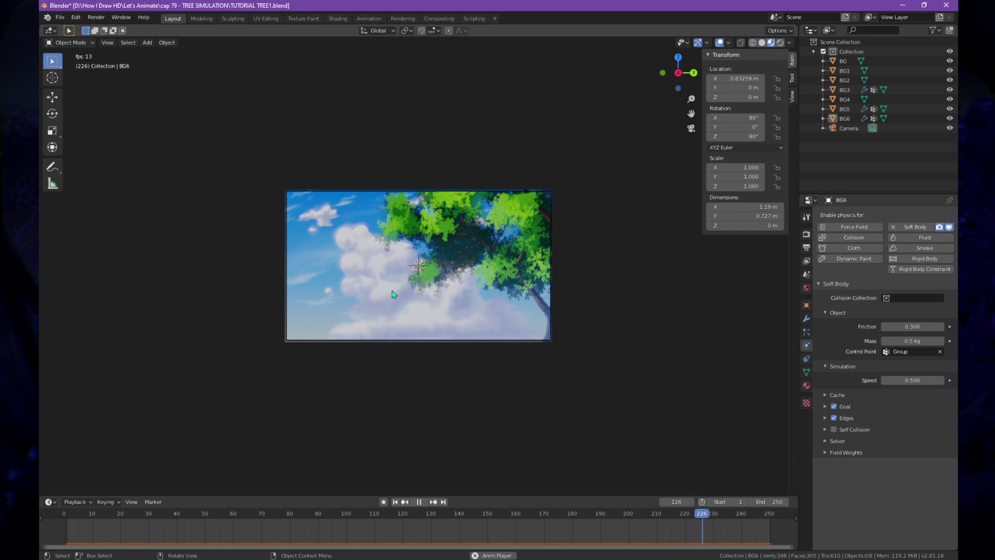
middle_click_drag(397, 295, 611, 288)
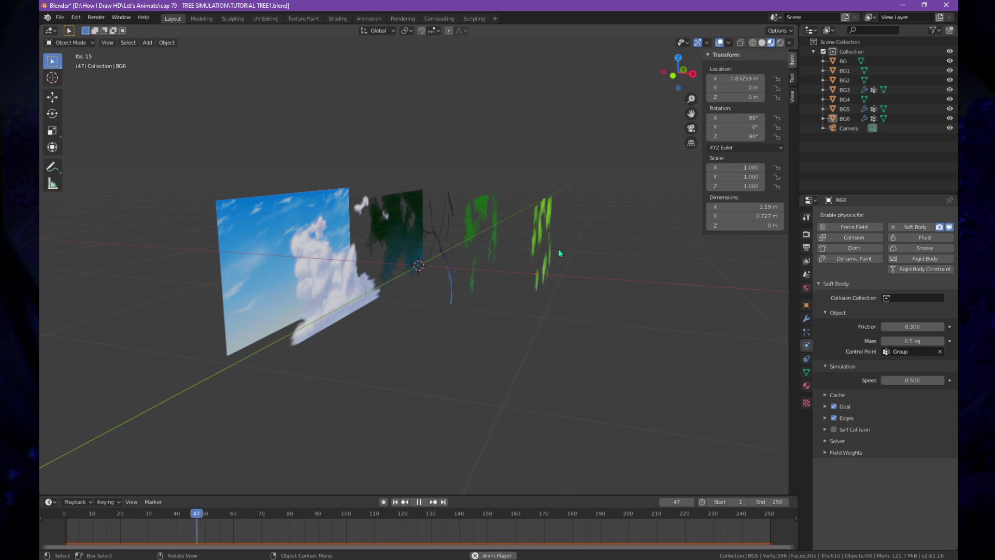
middle_click_drag(561, 284, 555, 282)
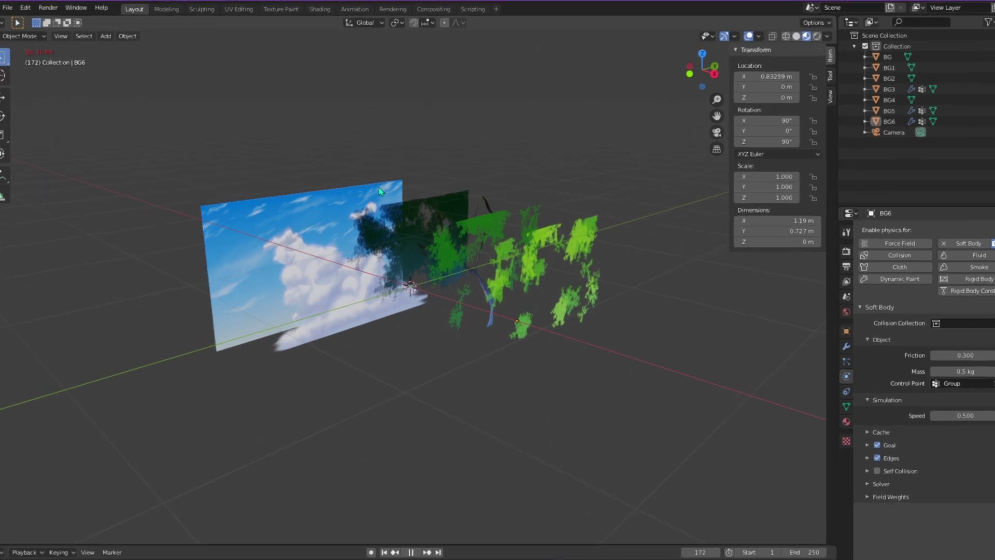
- Add a Plain Axes empty at the origin with a Force field, and split a view above the timeline
key("shift+a")
mouse_move(382, 191)
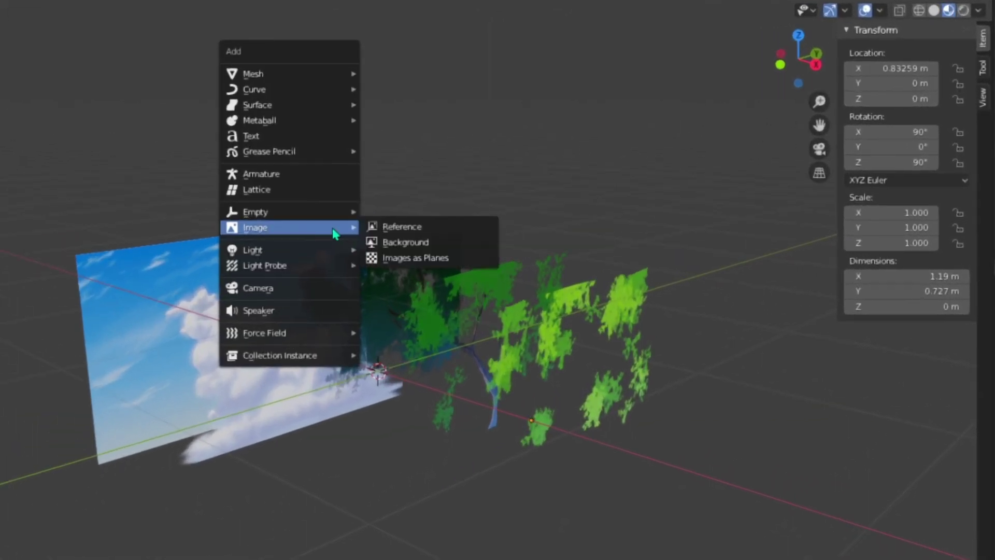
mouse_move(325, 213)
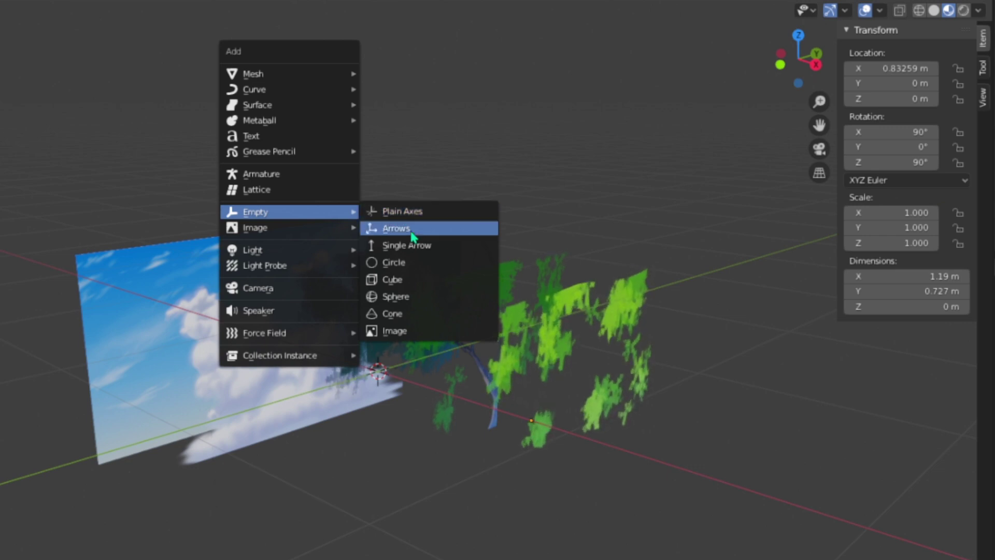
left_click(419, 215)
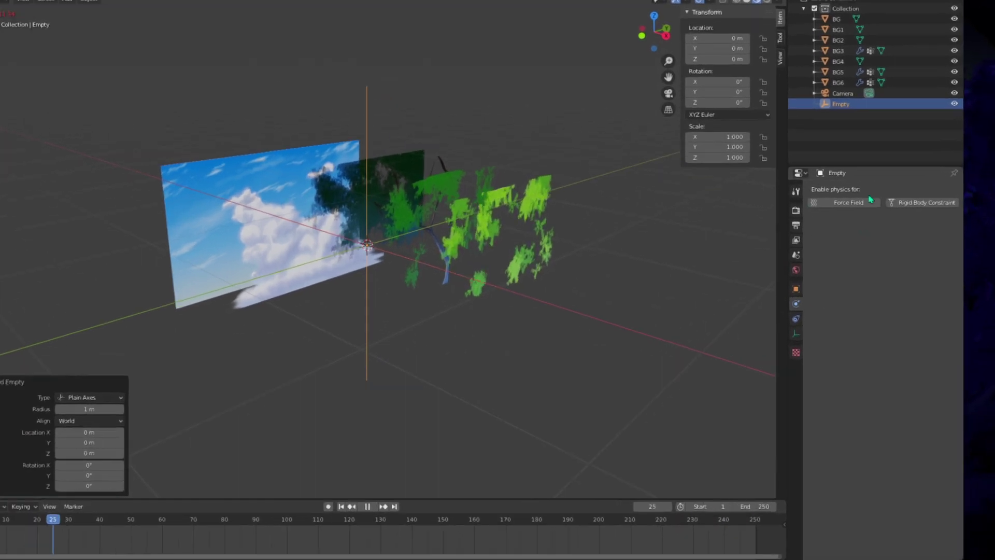
left_click(812, 89)
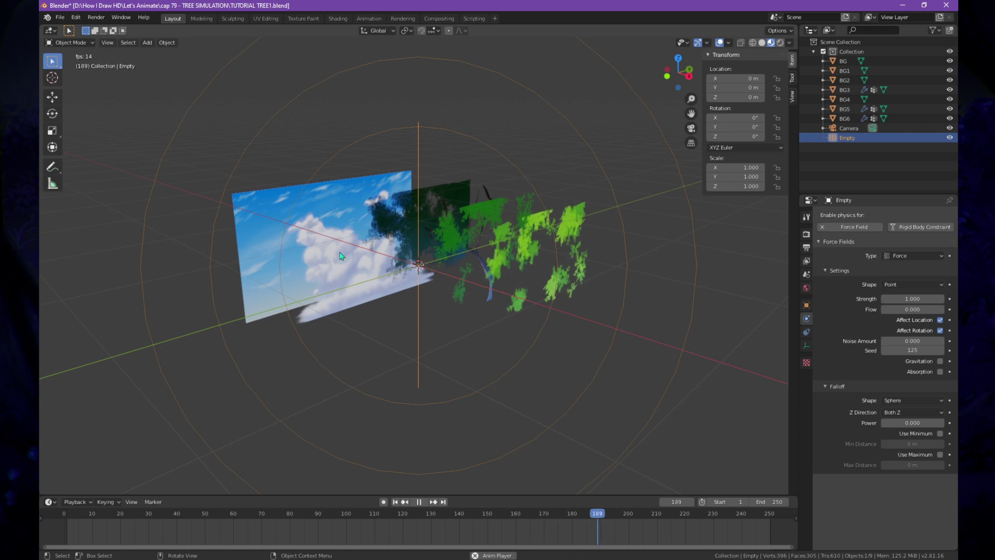
mouse_move(445, 308)
middle_mouse_down()
mouse_move(491, 307)
mouse_move(461, 312)
middle_mouse_up()
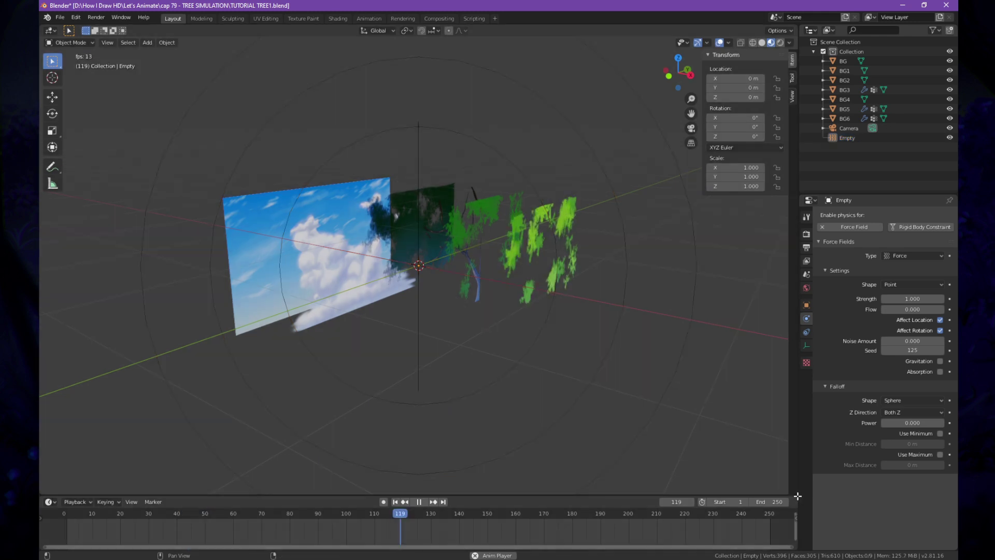
left_click_drag(794, 472, 793, 410)
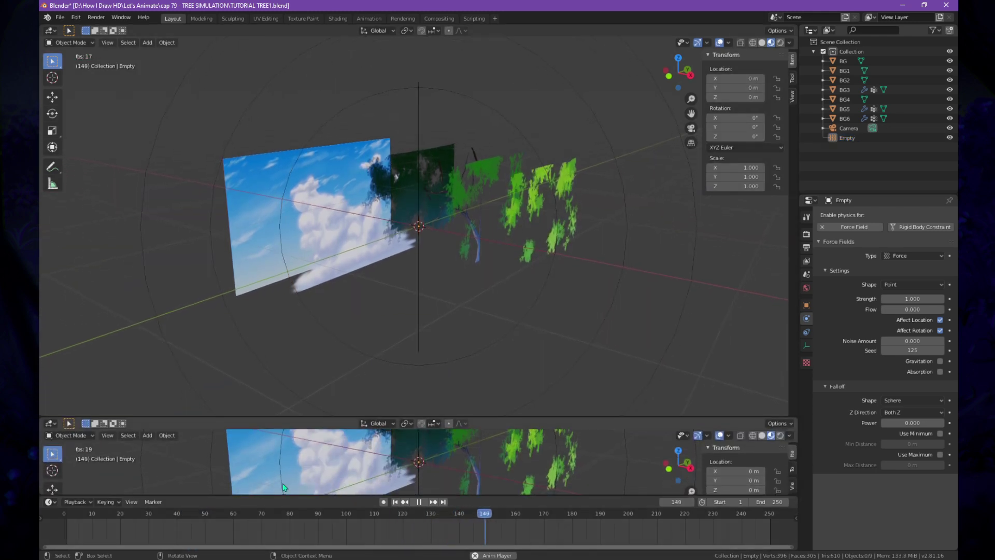
- Turn the new area above the timeline into a Graph Editor
left_click(61, 436)
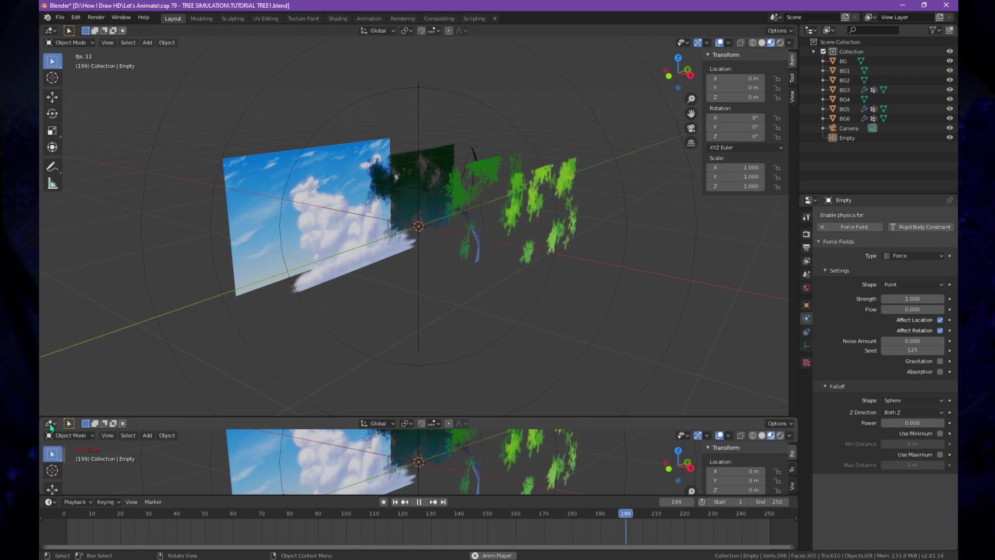
left_click(51, 423)
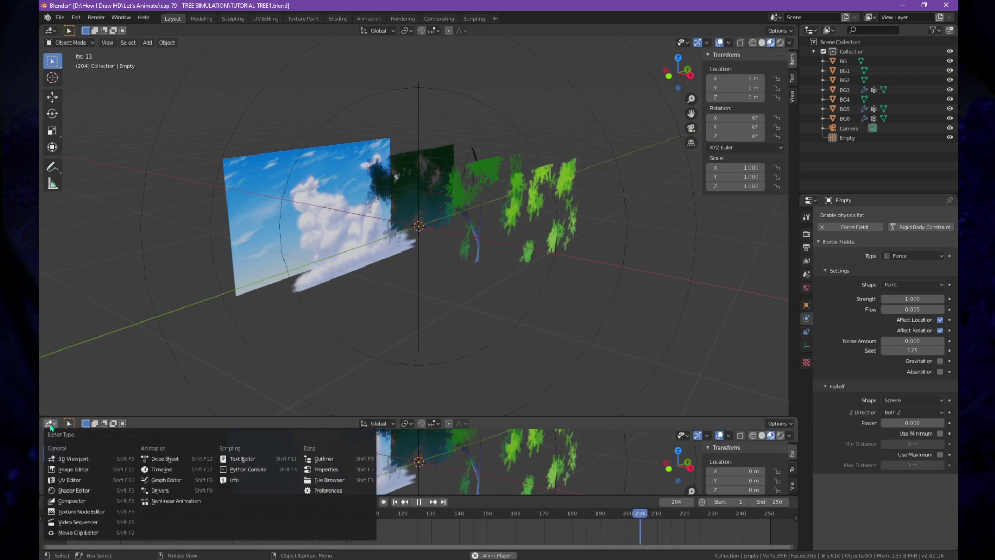
left_click(162, 481)
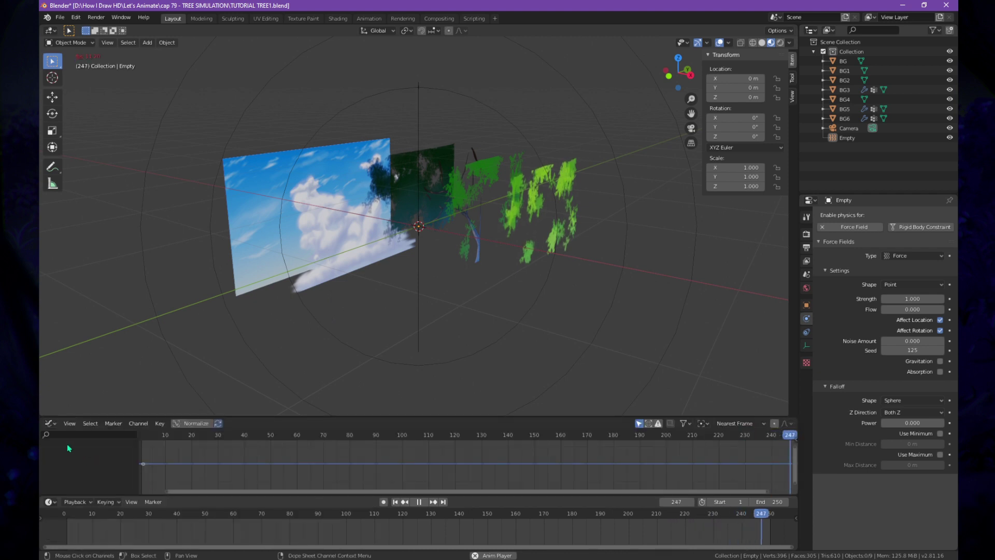
left_click(49, 423)
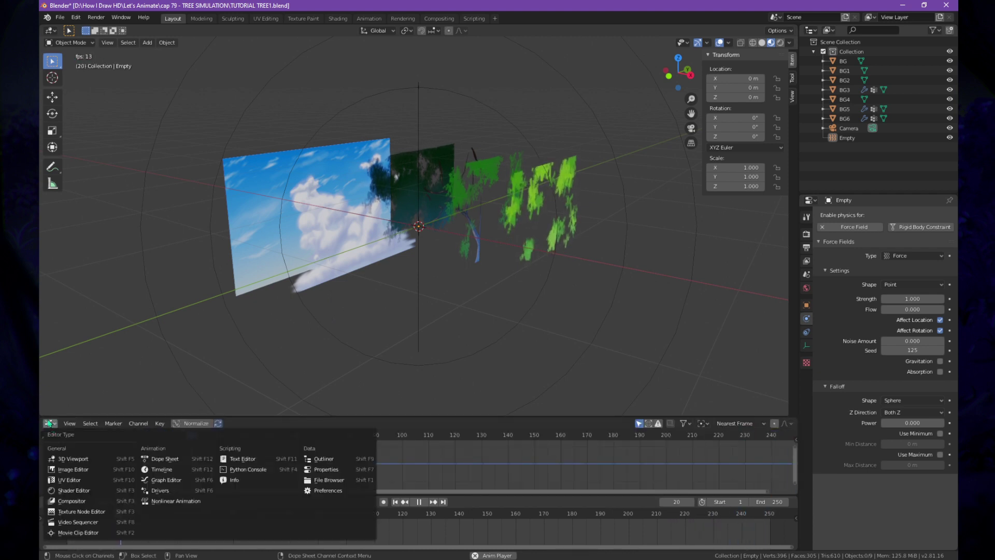
left_click(174, 482)
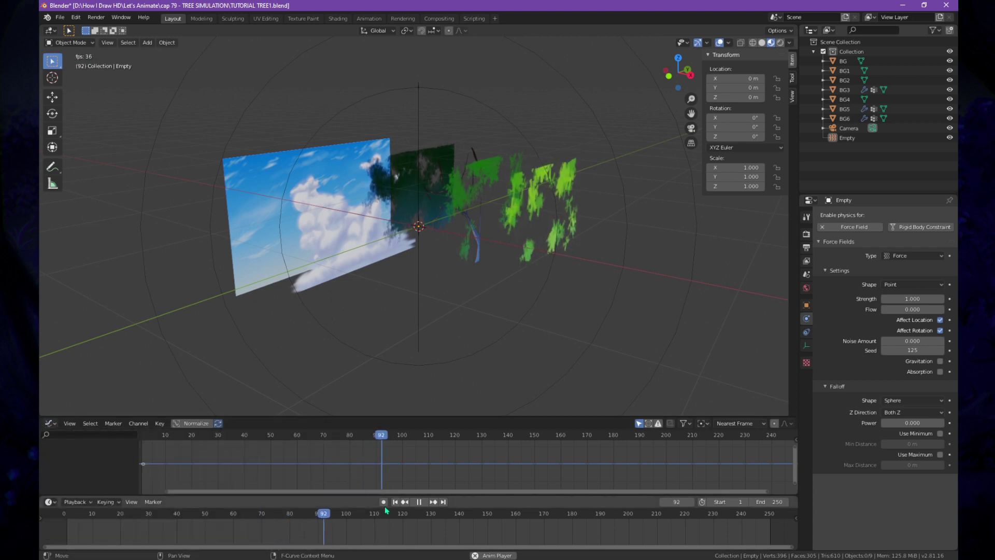
- Stop playback at frame 1, check BG4, then reselect the force field Empty
left_click(419, 502)
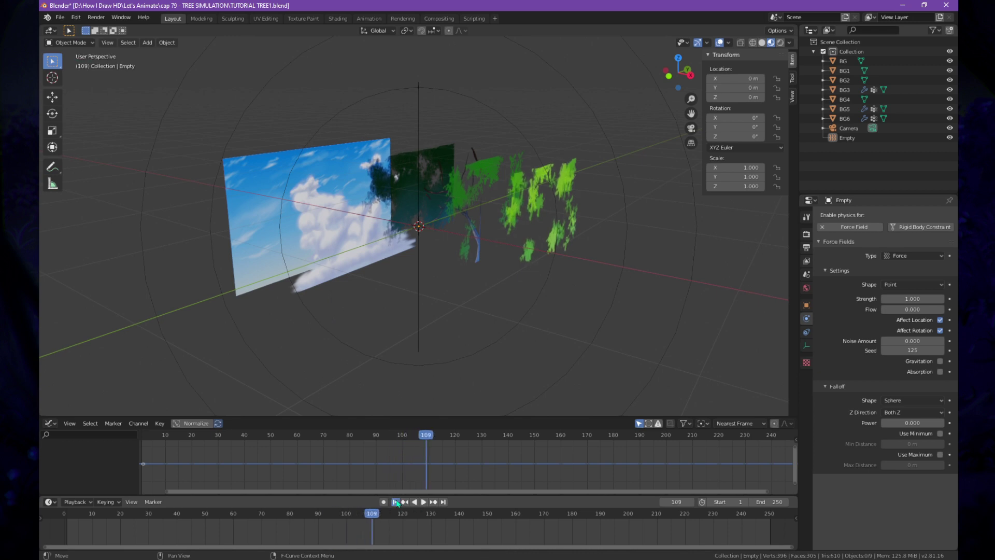
left_click(396, 502)
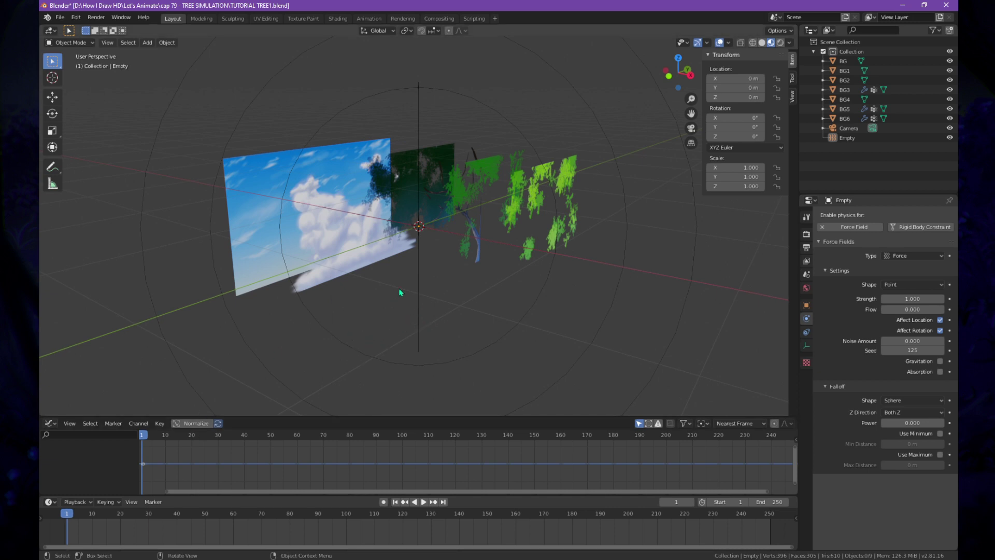
left_click(419, 244)
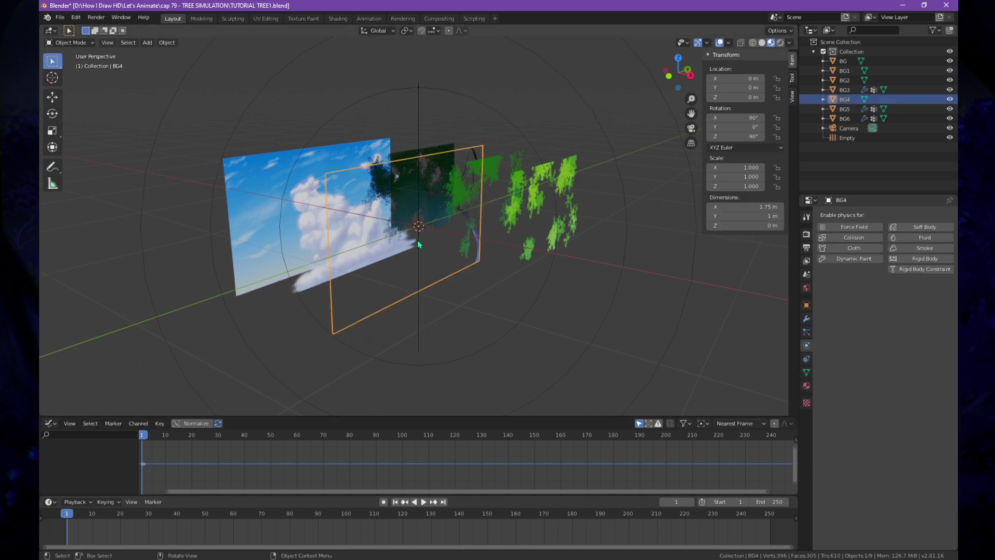
left_click(419, 345)
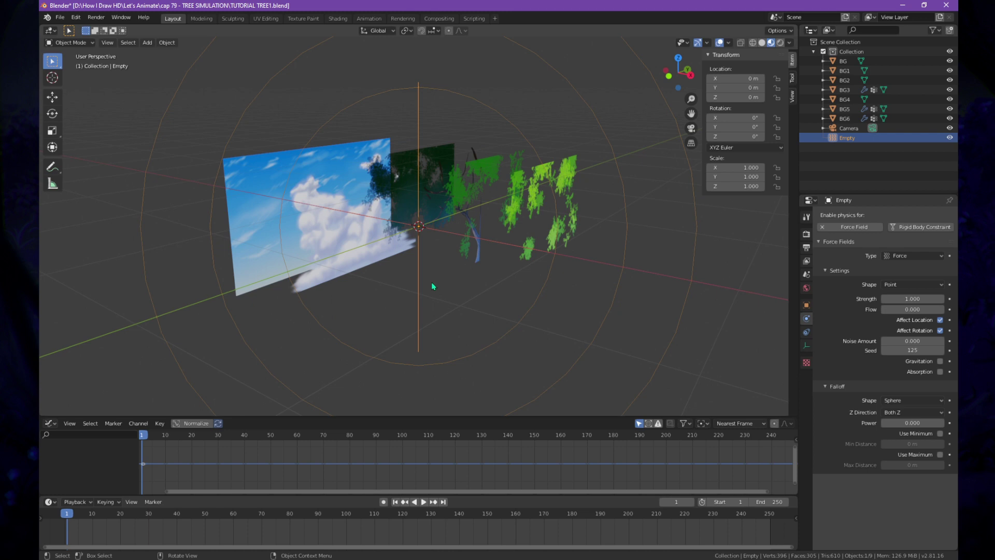
- Keyframe the Empty's location and add a Noise modifier to its X Location curve
key("i")
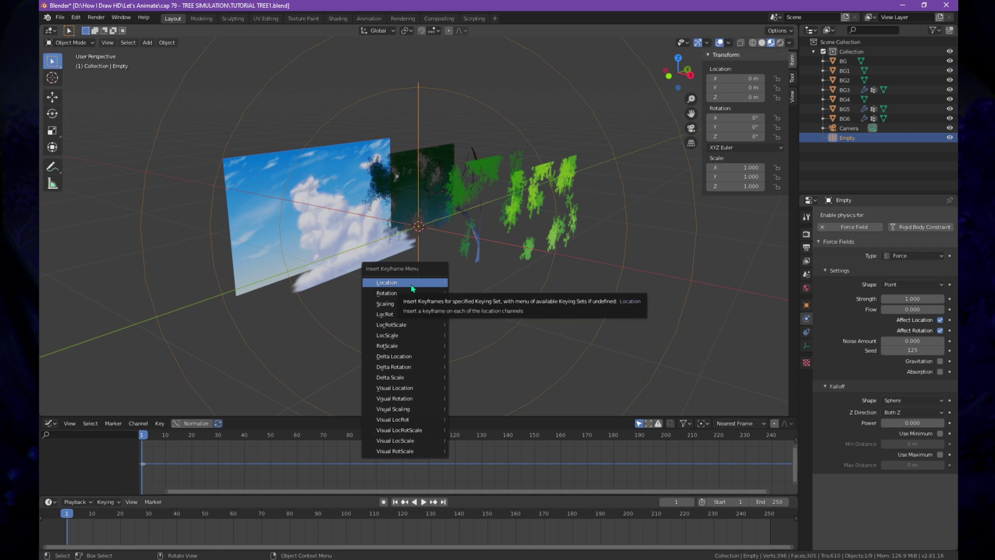
left_click(412, 289)
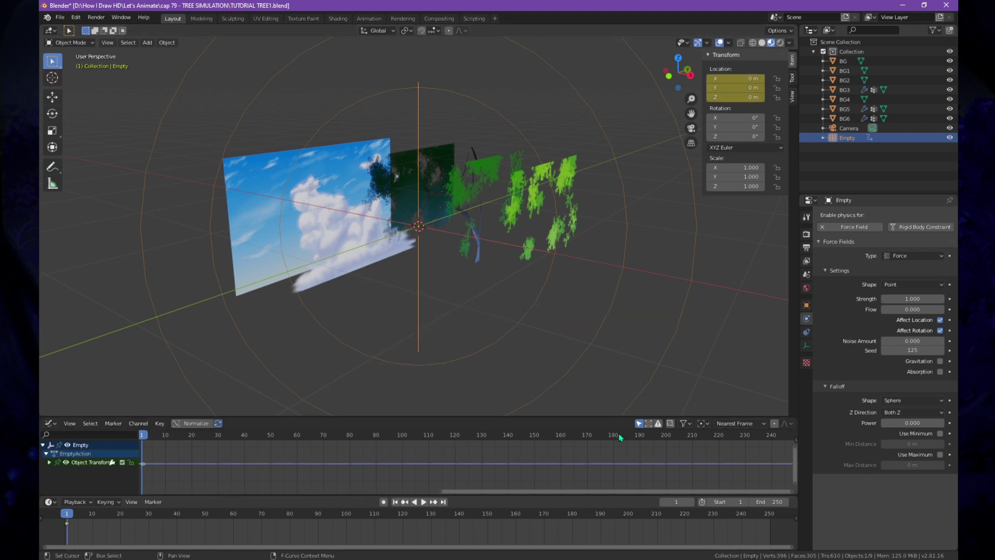
left_click_drag(593, 415, 595, 367)
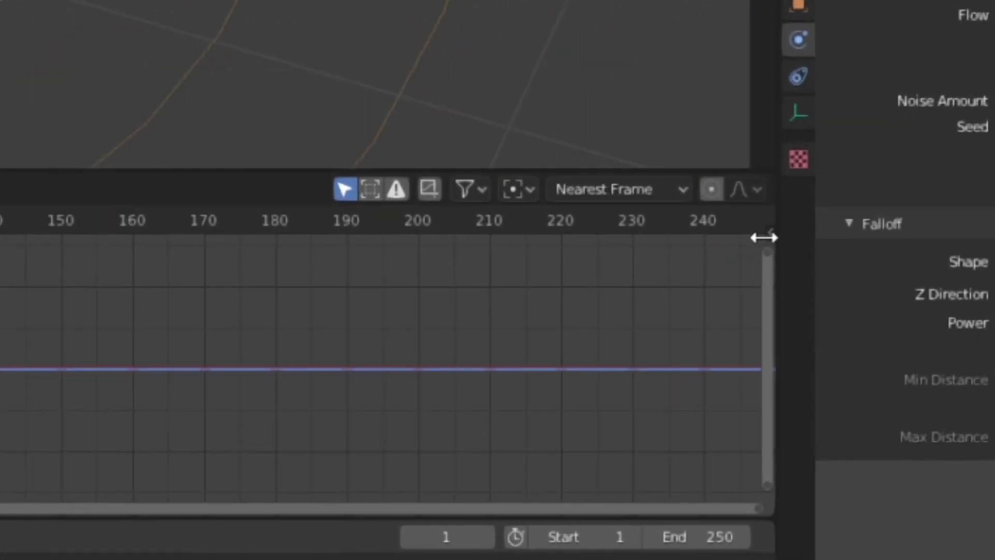
left_click_drag(752, 237, 421, 253)
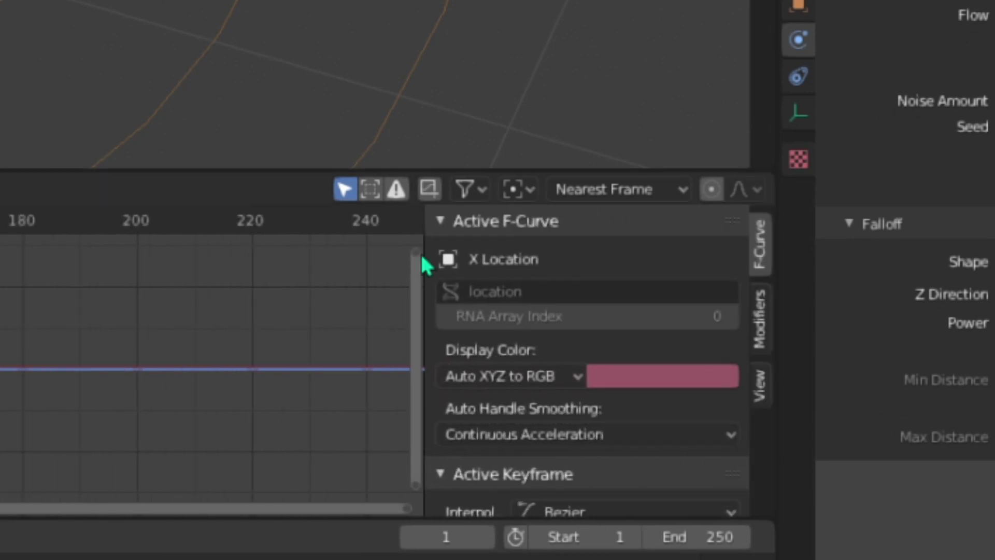
key("n")
key("n")
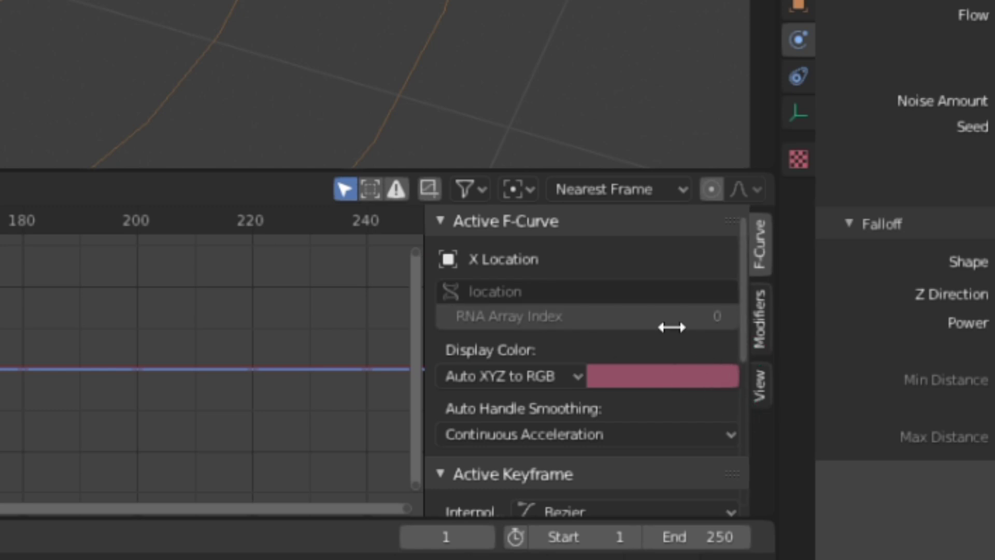
left_click(761, 332)
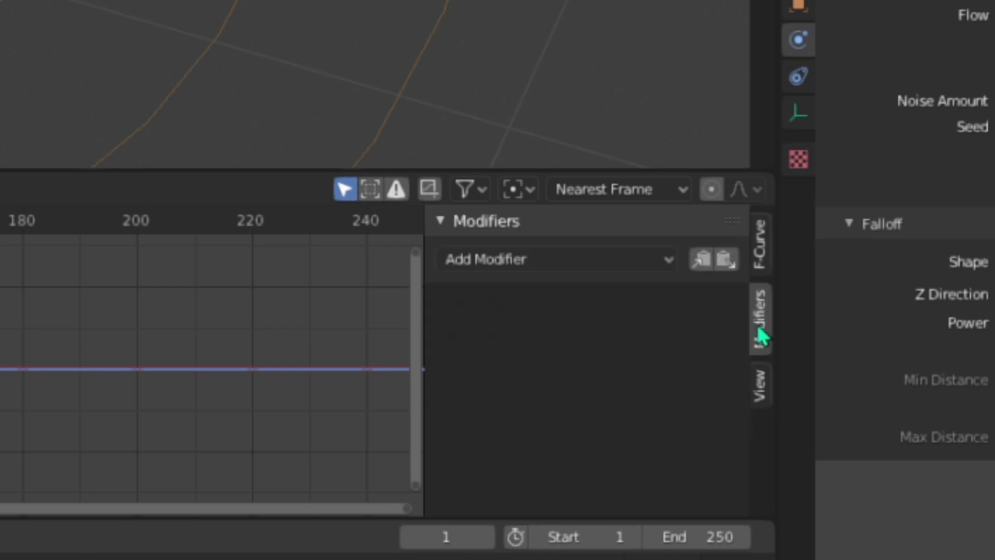
left_click(574, 267)
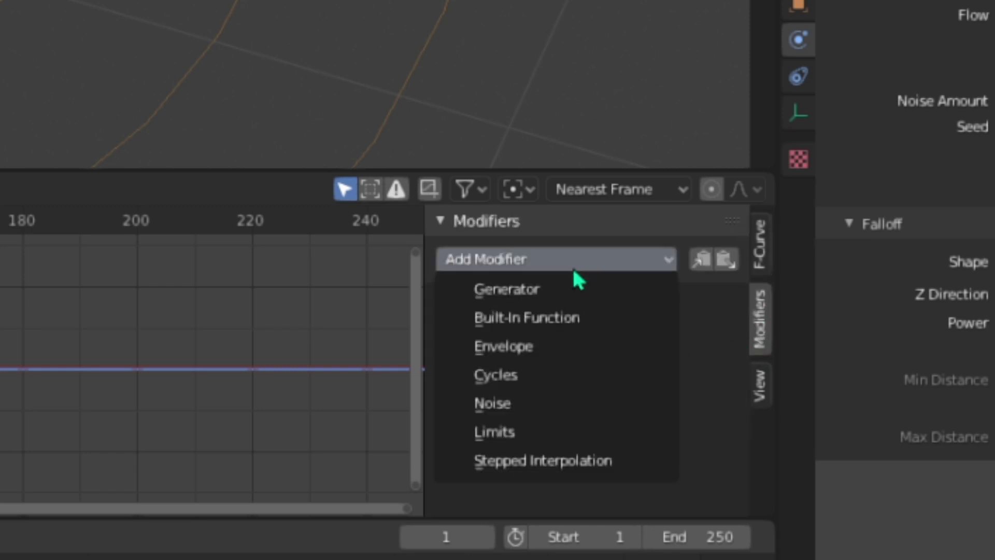
left_click(544, 403)
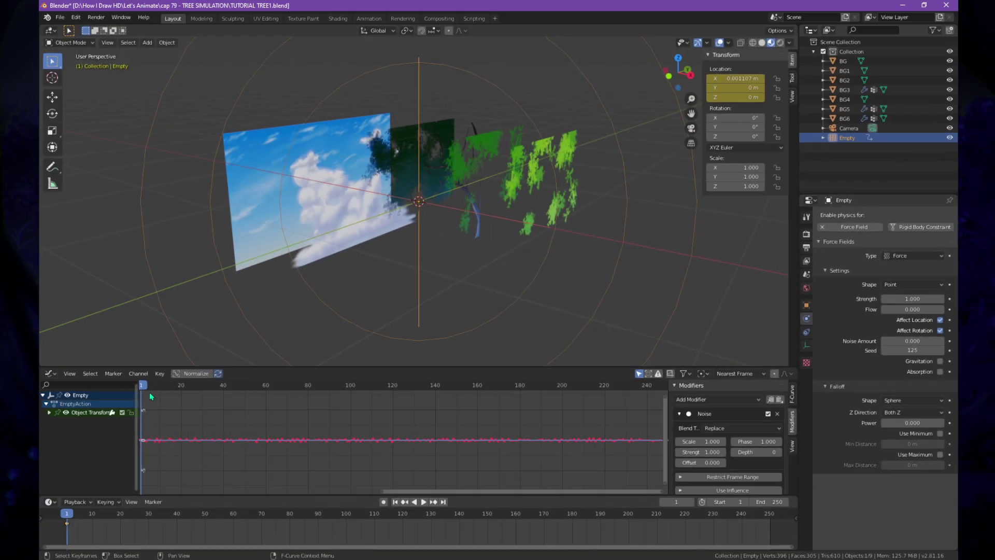
- Preview the jitter, return to frame 1, and set the Noise to Scale 20.8, Strength 3.5
key("space")
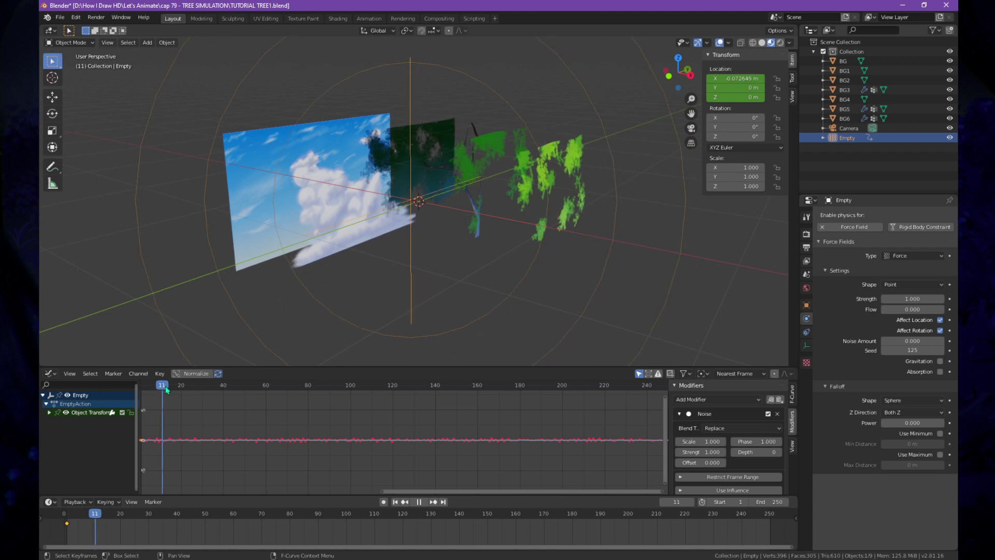
left_click_drag(176, 389, 144, 399)
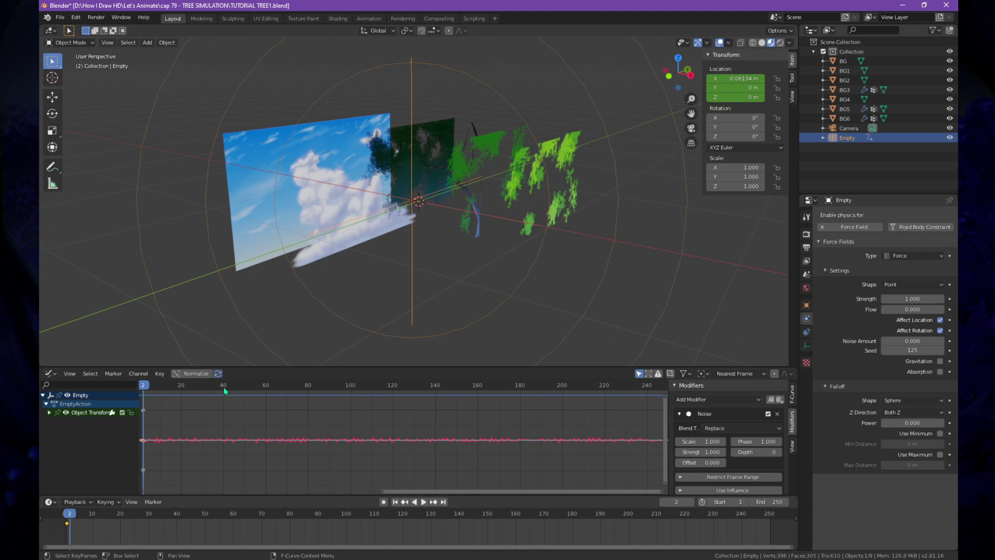
left_click(395, 503)
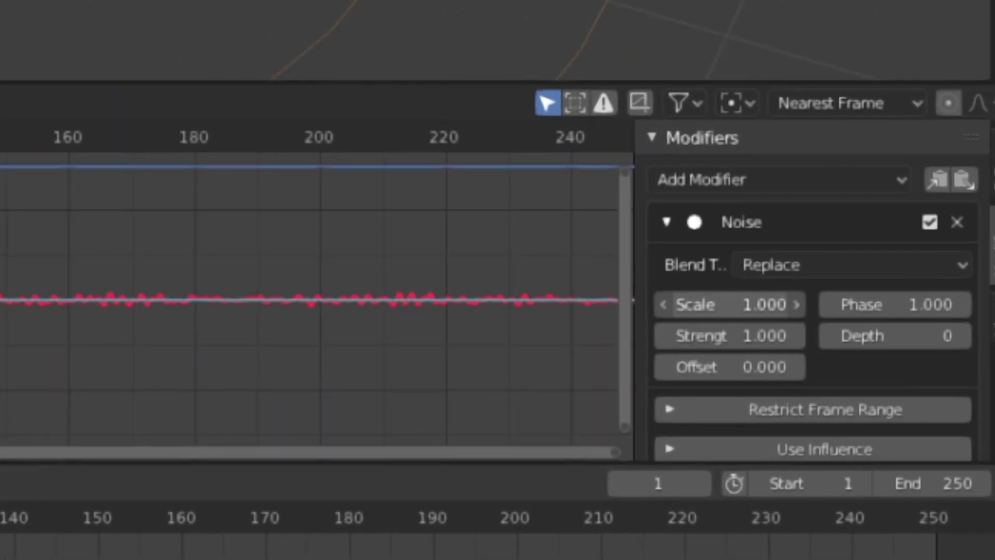
left_click_drag(731, 305, 907, 304)
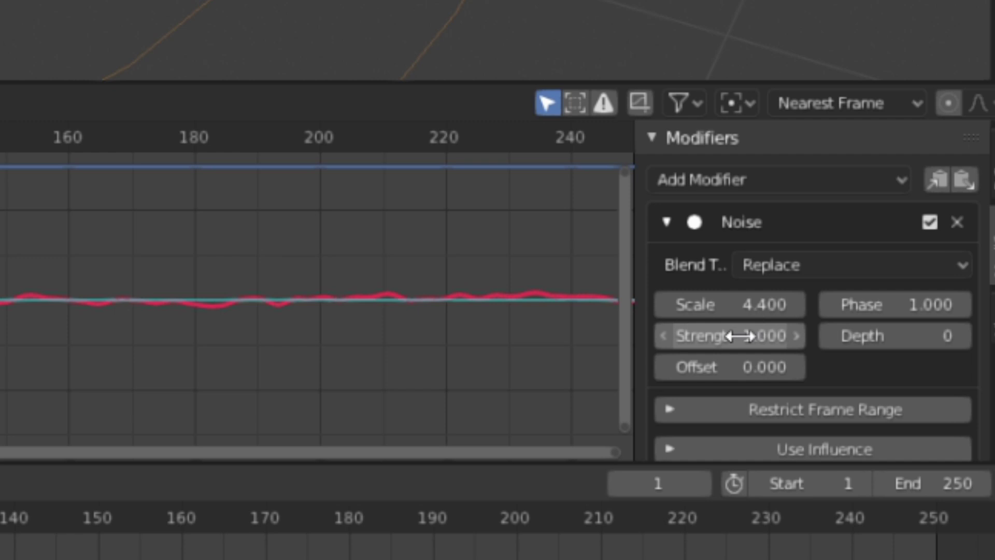
left_click_drag(740, 336, 862, 336)
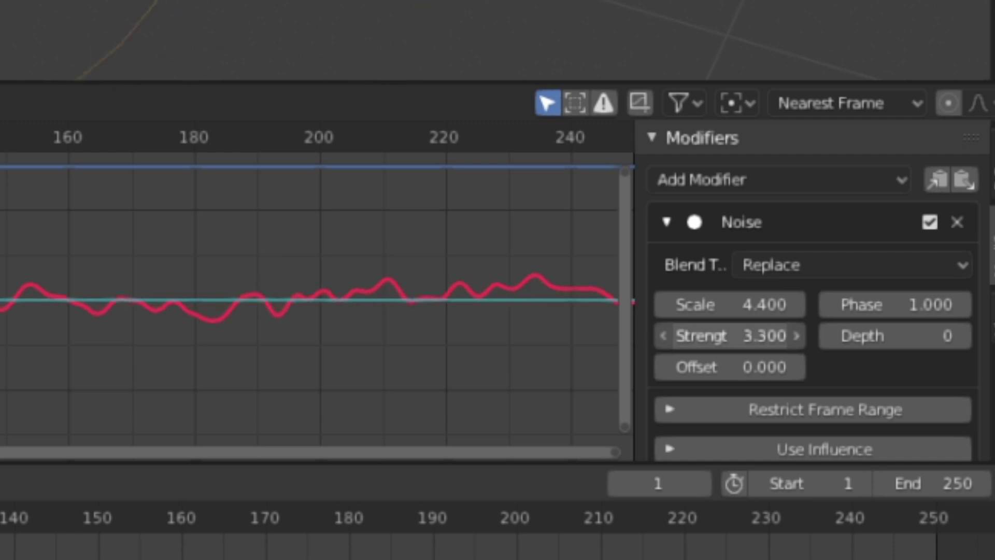
left_click_drag(733, 336, 733, 337)
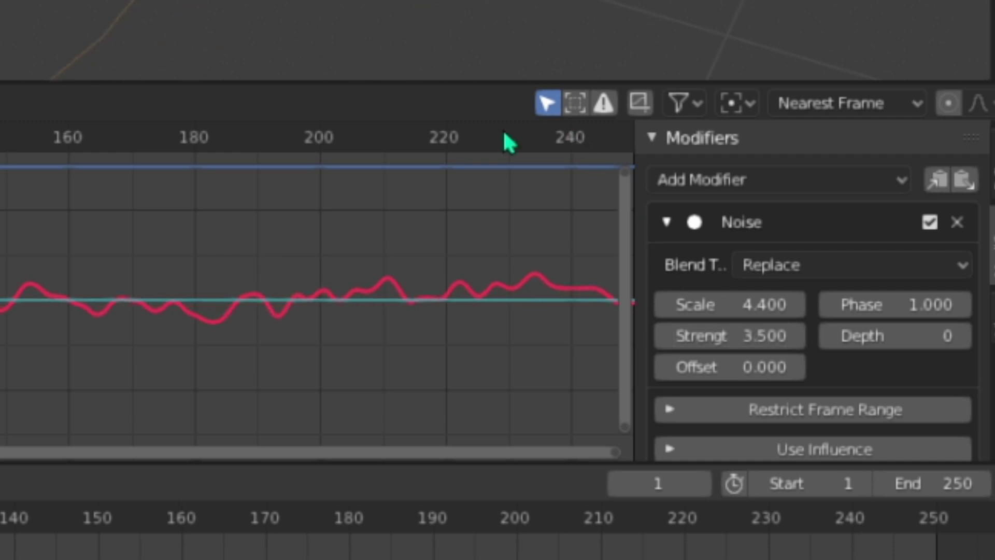
left_click_drag(764, 304, 977, 304)
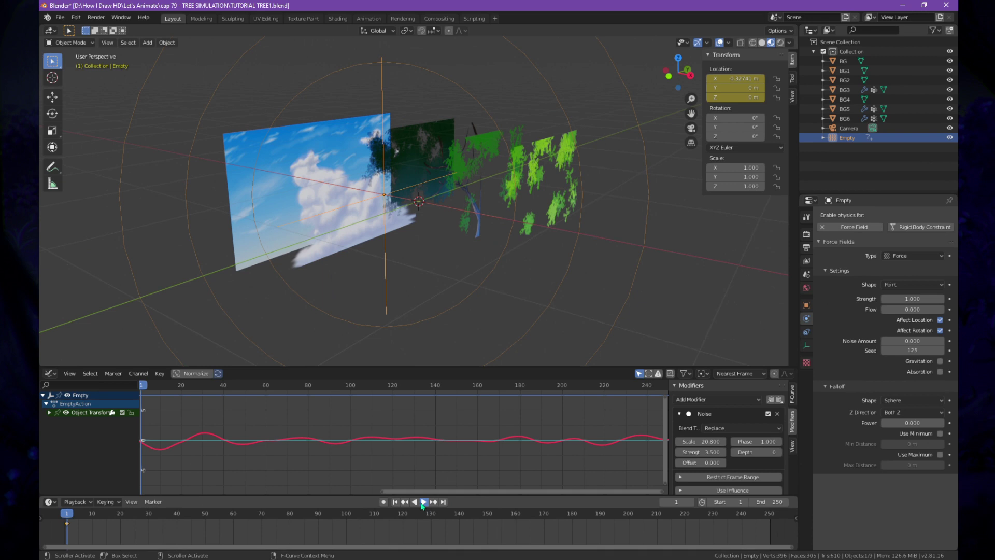
- Play the animation and raise the Noise Strength to 5.1 while watching the sway
left_click(422, 501)
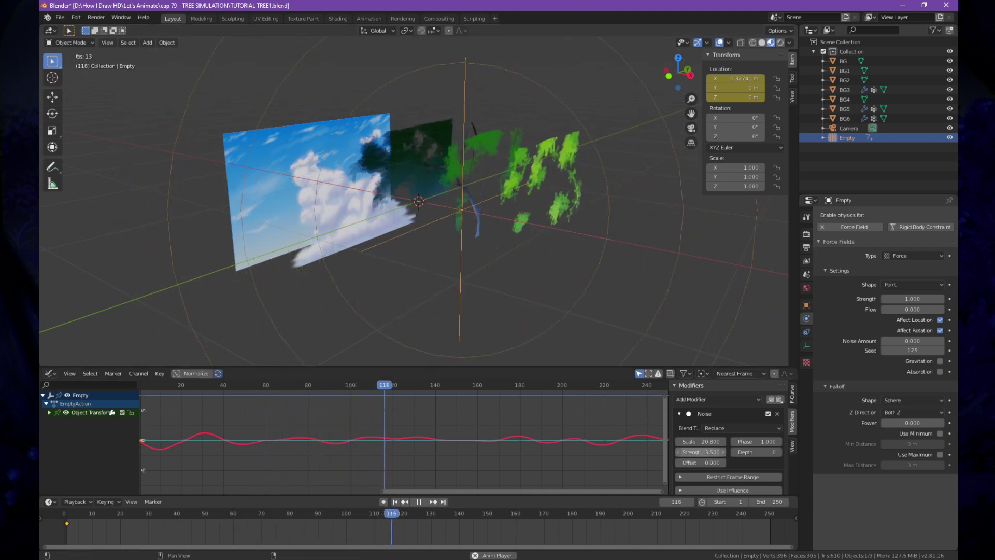
left_click_drag(699, 452, 738, 451)
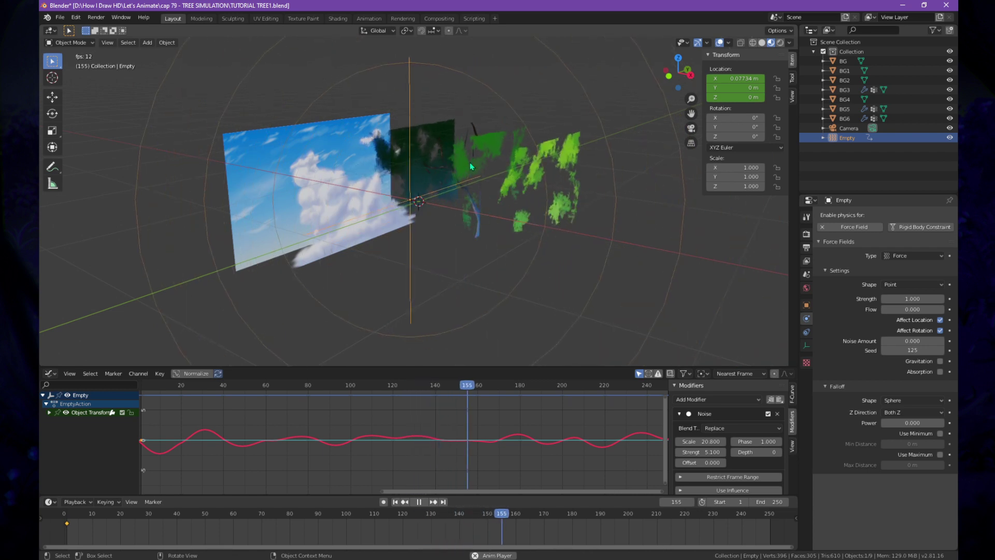
- Watch through the zoomed camera view, lower the Noise Strength from 5.1, and stop playback
key("KP_0")
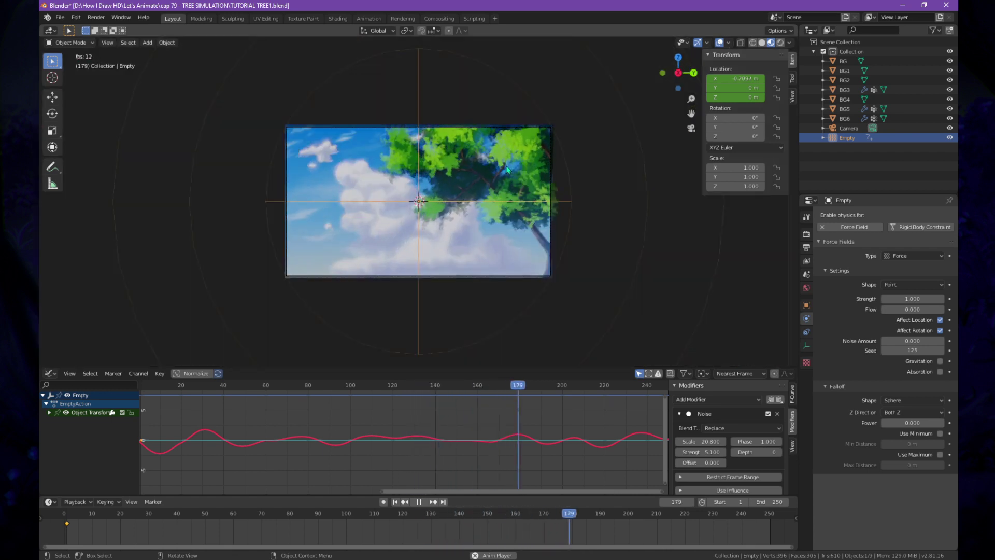
scroll(429, 171, "up", 3)
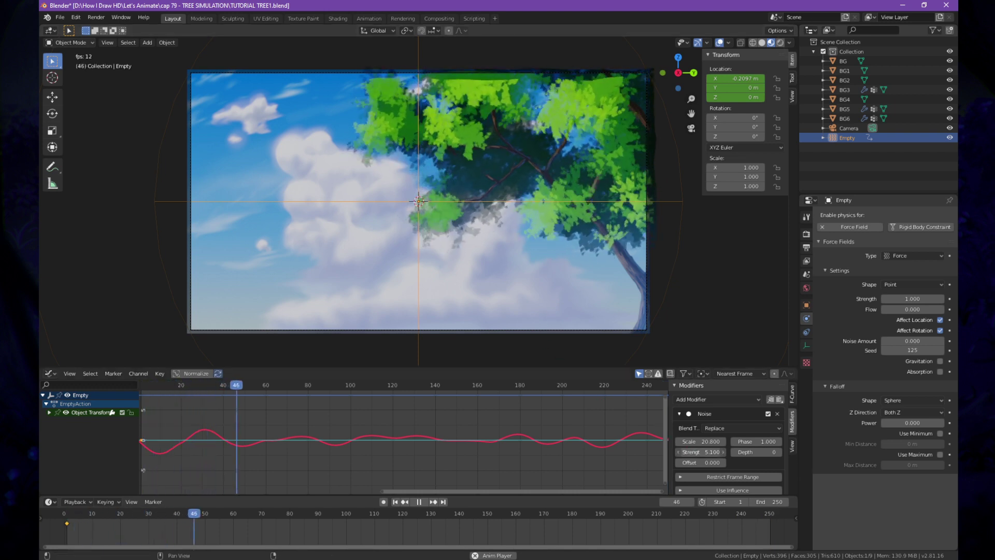
left_click_drag(700, 452, 700, 452)
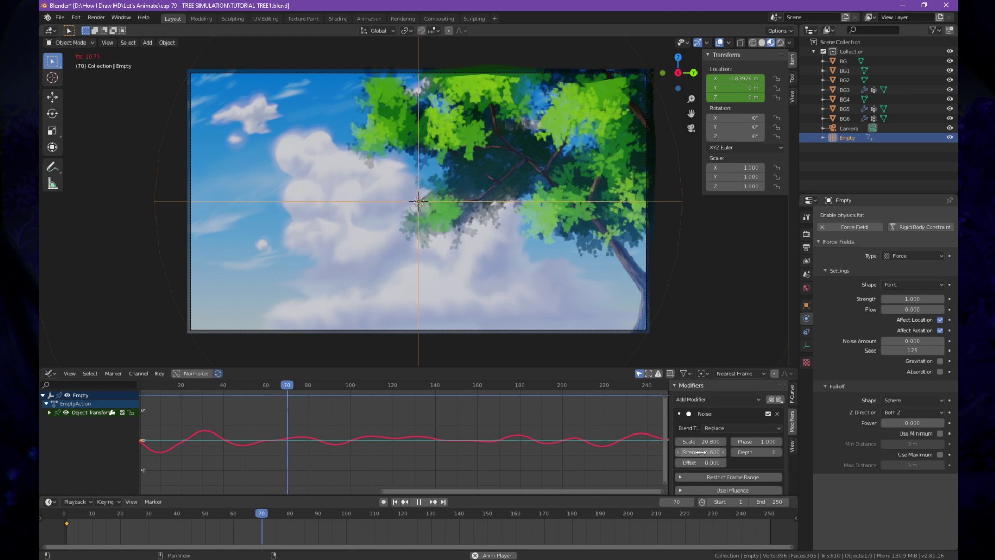
left_click(394, 502)
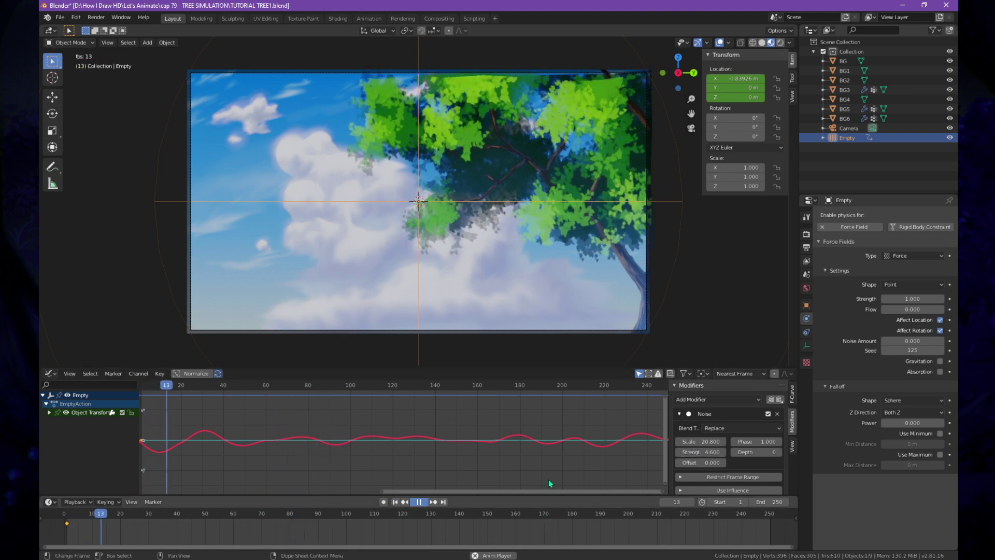
key("space")
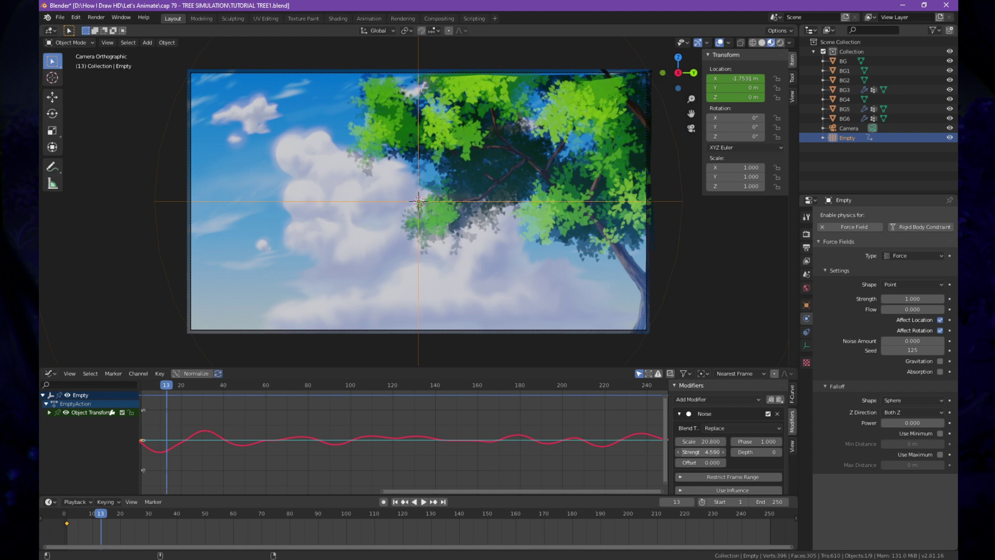
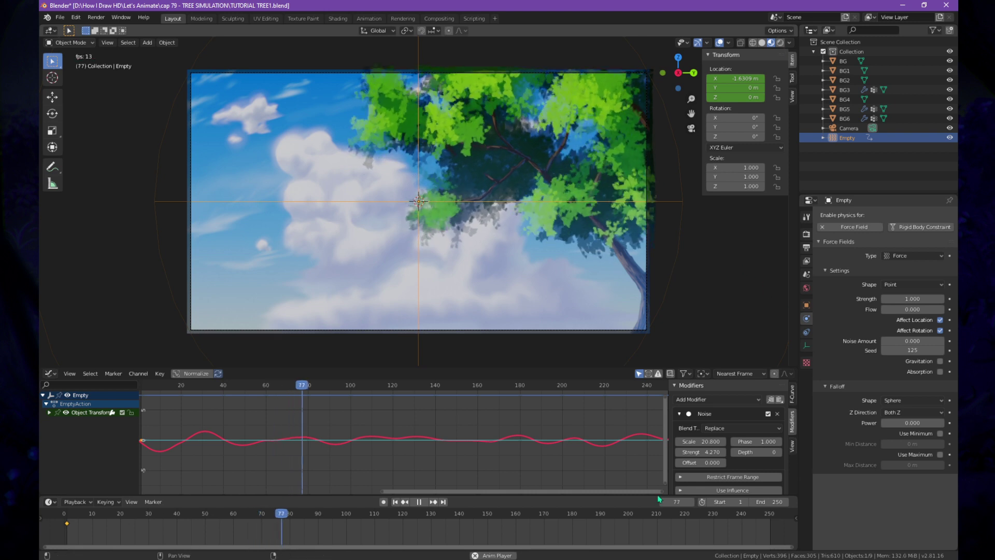
- Select the Camera, verify 1920×1080 at 12 fps PNG RGBA output, and show its lens settings
left_click(208, 76)
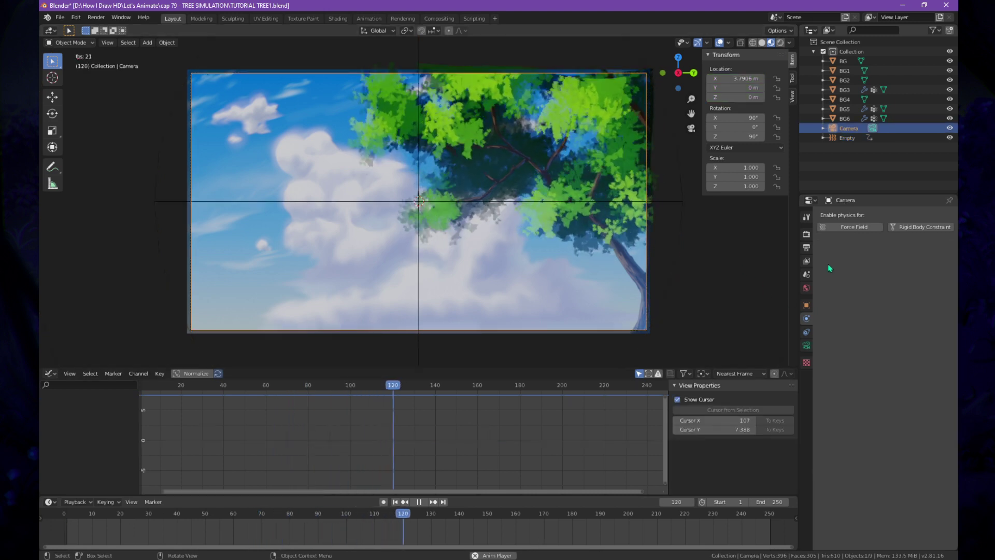
left_click(807, 247)
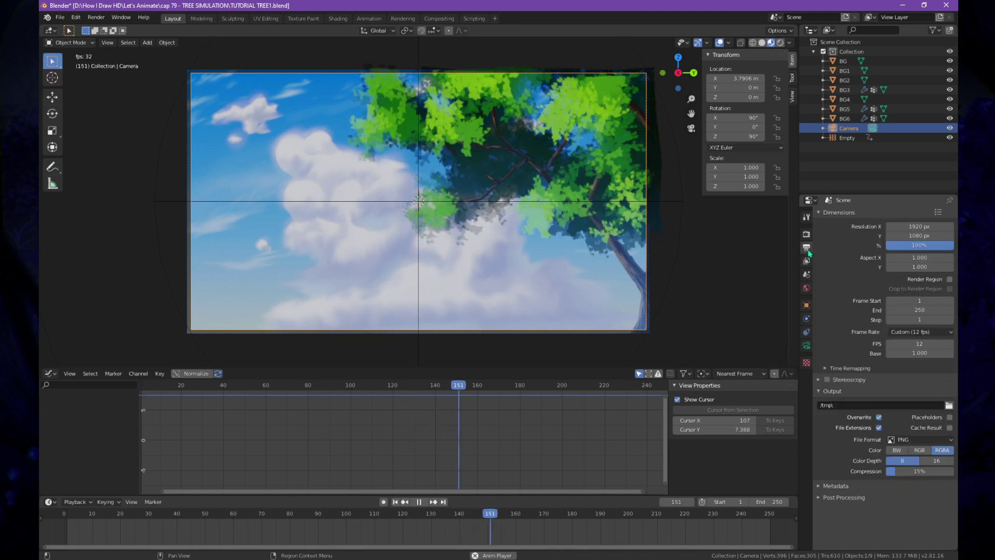
left_click(806, 345)
- Set orthographic scale 1.614, shift the camera to Y 0.048 m, Z −0.0193 m, and join away the Graph Editor
left_click_drag(909, 259, 893, 259)
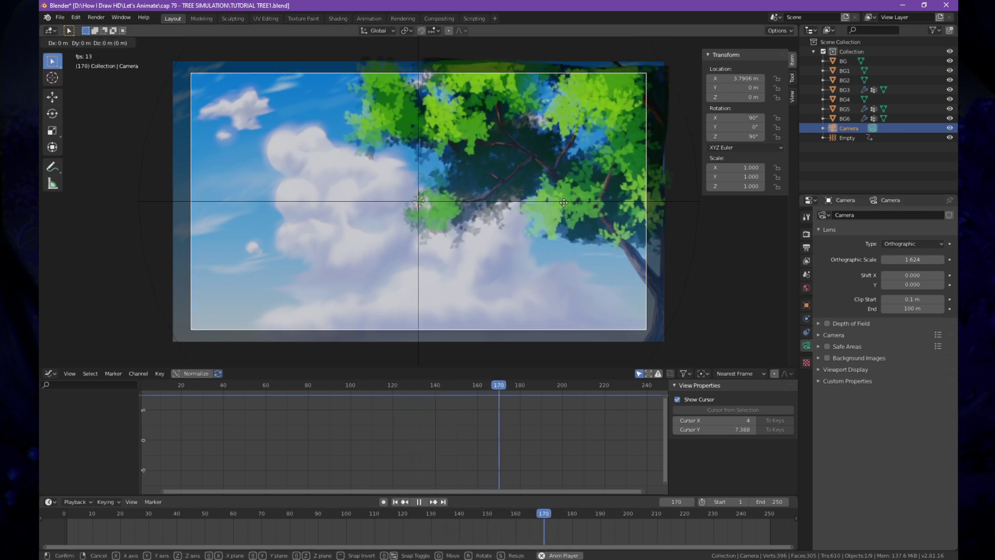
key("g")
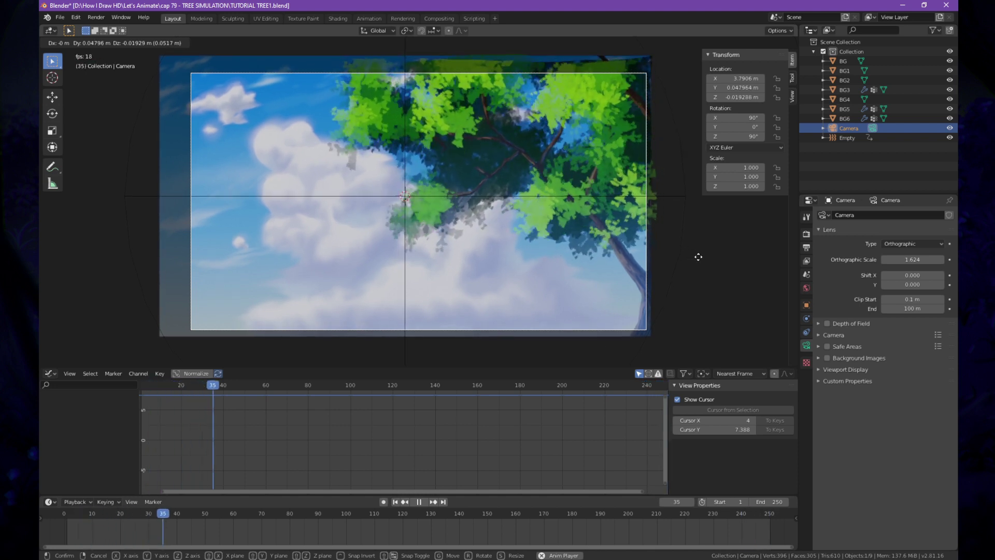
left_click(698, 257)
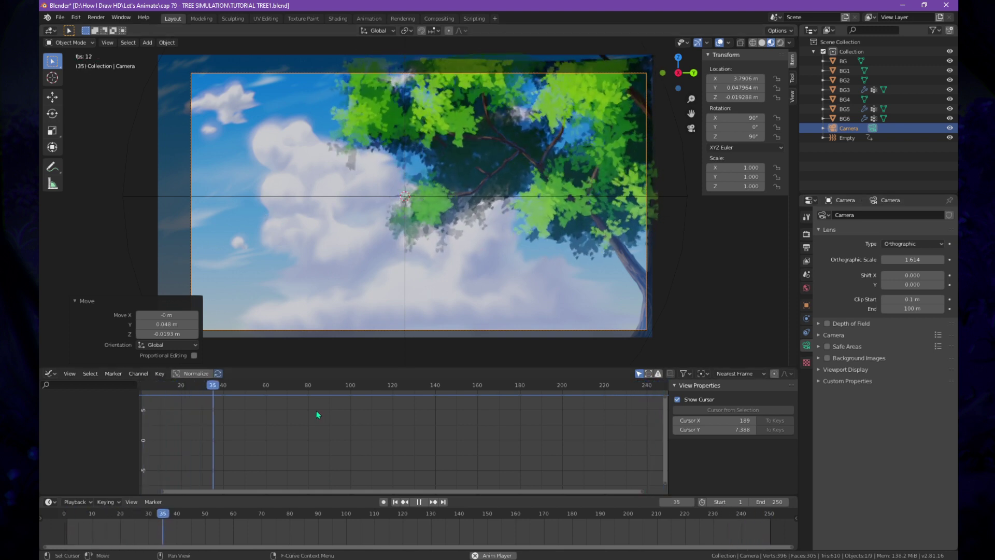
right_click(374, 366)
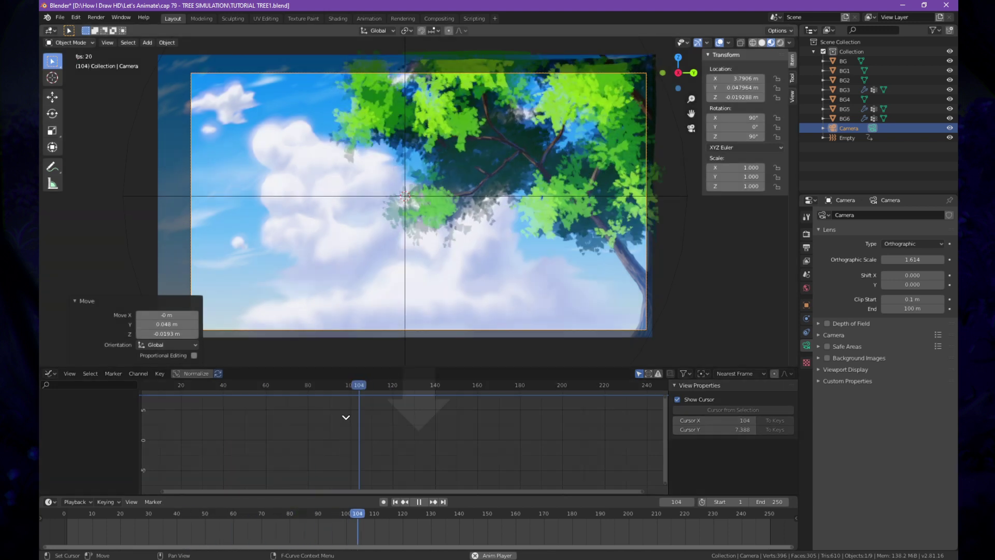
left_click(353, 415)
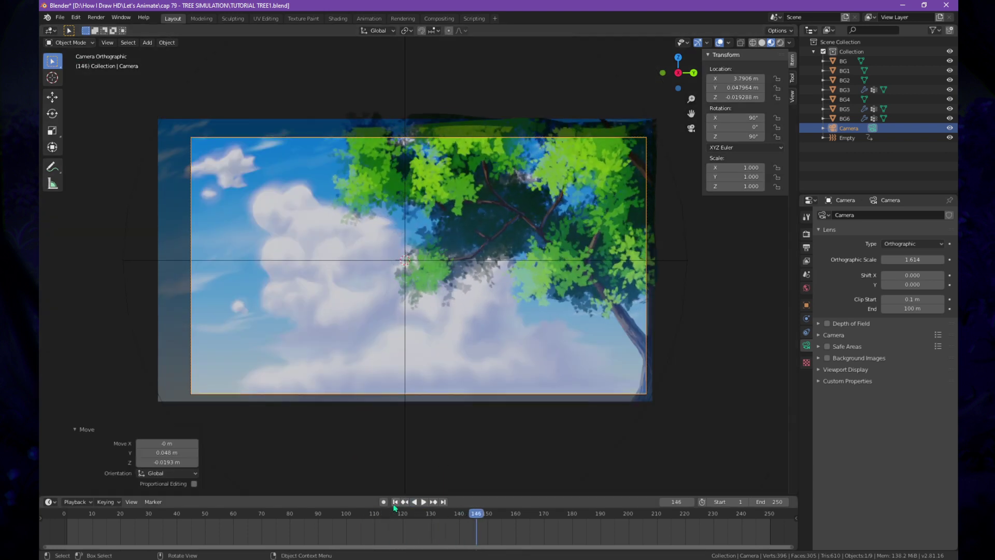
- Stop playback at frame 1 and orbit out of the camera to see the sky, cloud and tree planes
key("Escape")
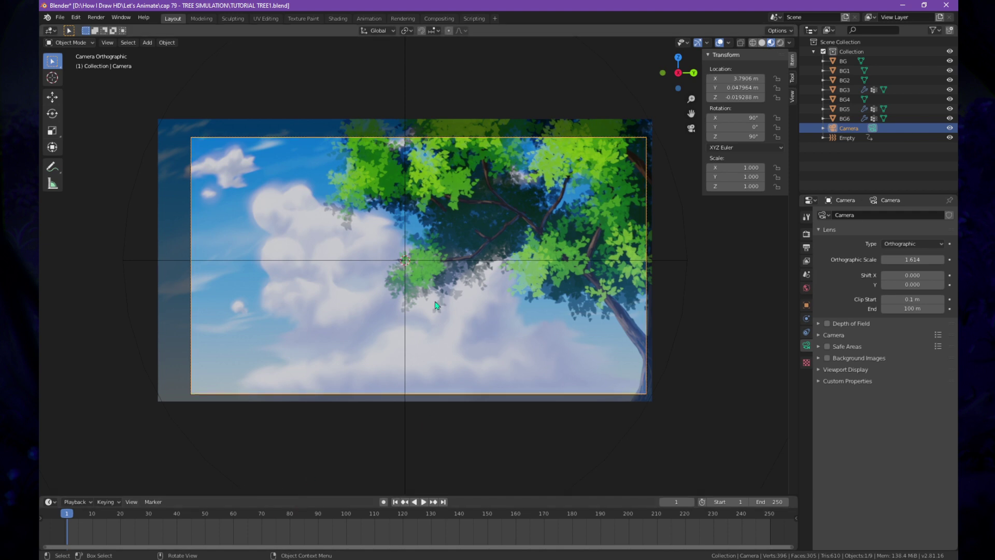
middle_click_drag(434, 309, 497, 319)
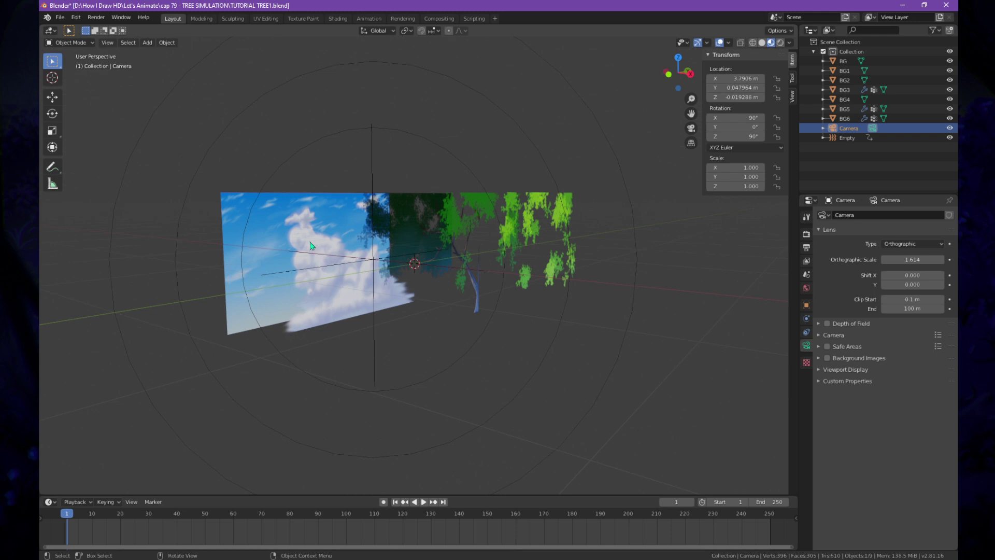
- Select the BG2 cloud plane, undo a trial Y move, and return to camera view
left_click(304, 222)
mouse_move(346, 286)
middle_mouse_down()
mouse_move(400, 289)
mouse_move(350, 308)
mouse_move(358, 300)
middle_mouse_up()
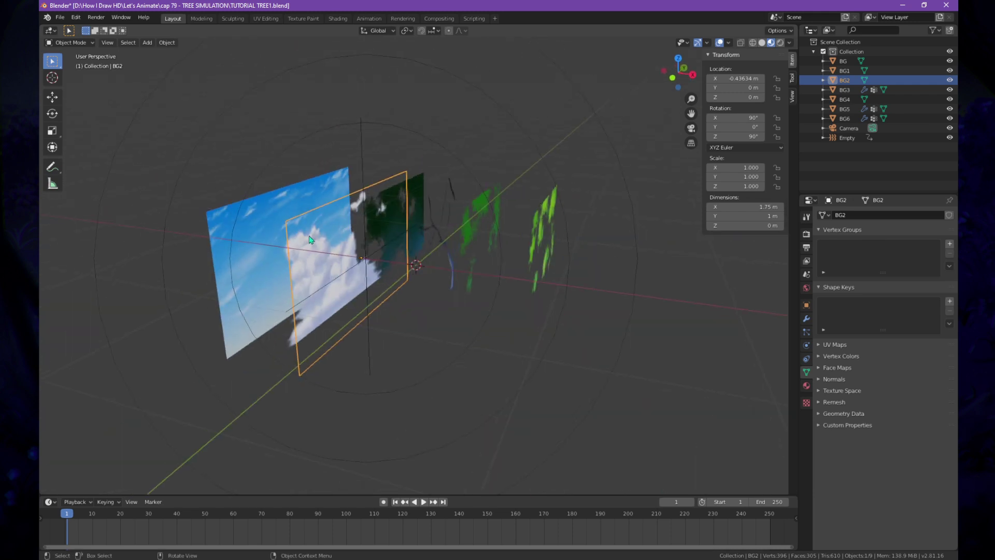
key("g")
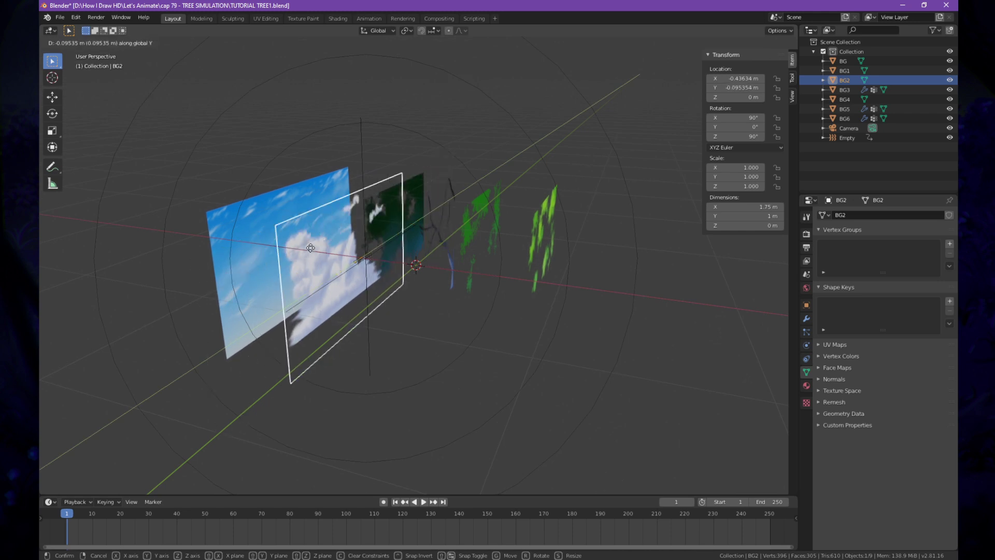
left_click(309, 256)
right_click(309, 255)
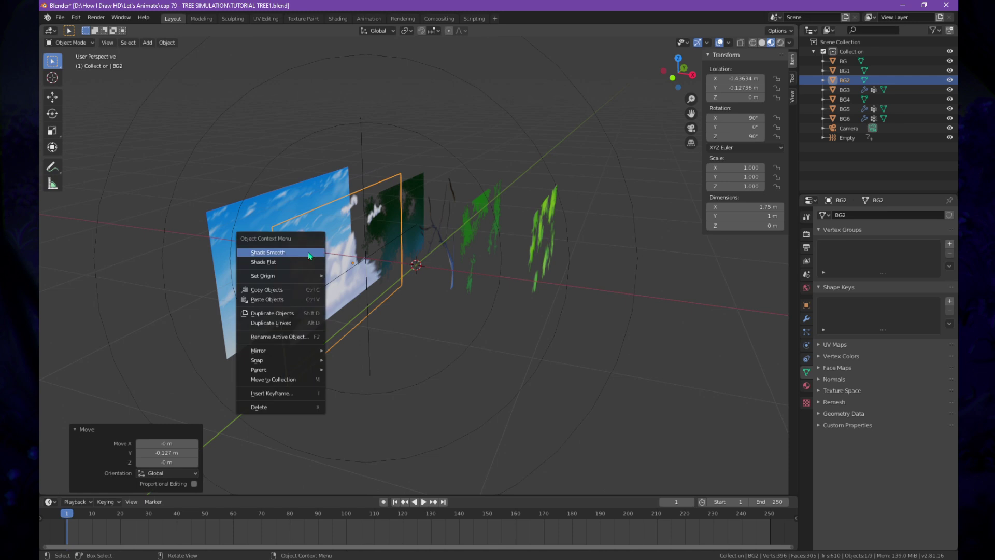
left_click(420, 154)
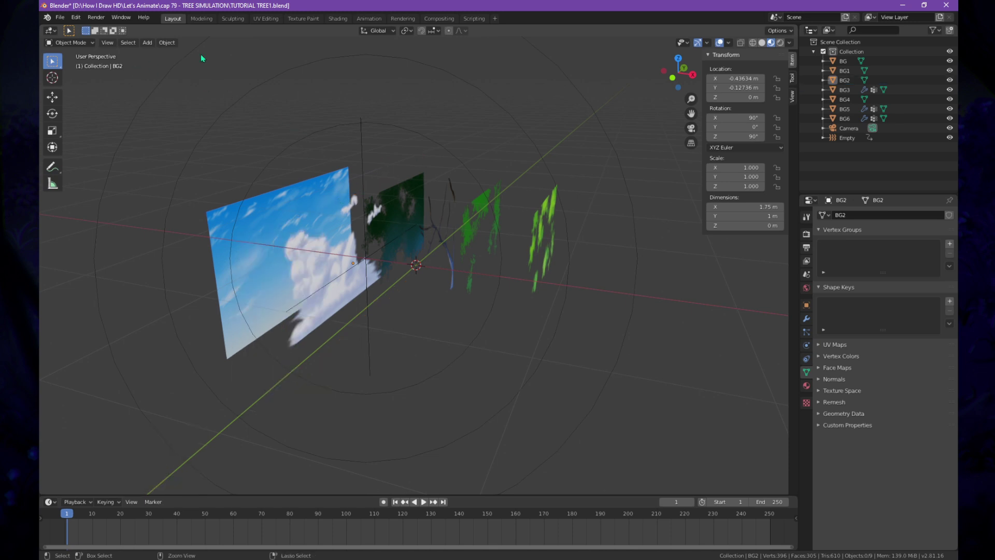
key("ctrl+z")
key("ctrl+z")
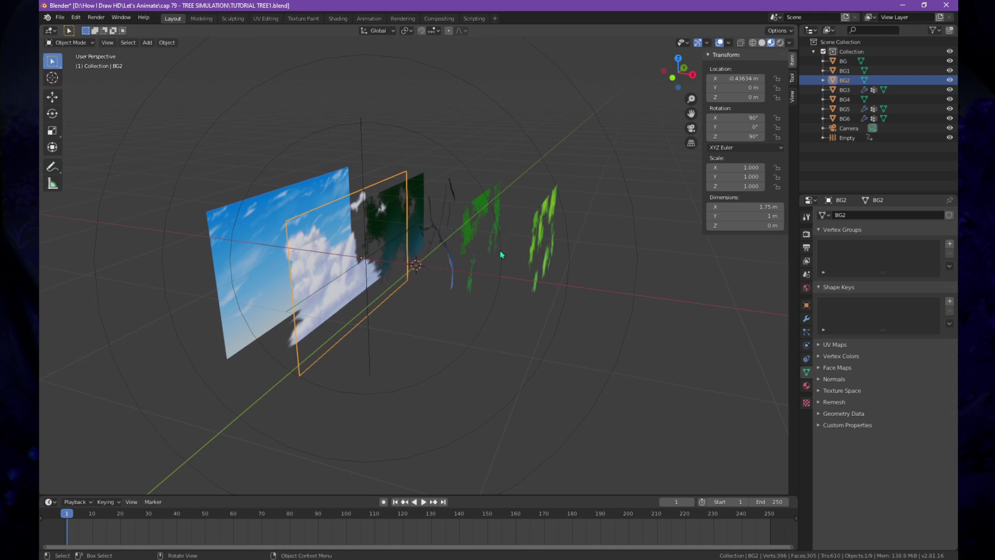
middle_click_drag(398, 268, 328, 266)
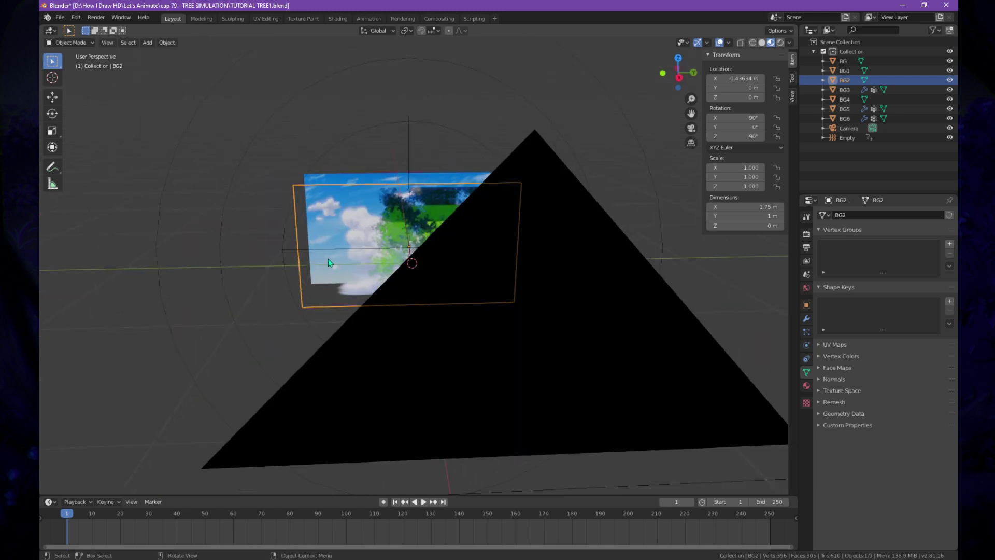
key("KP_0")
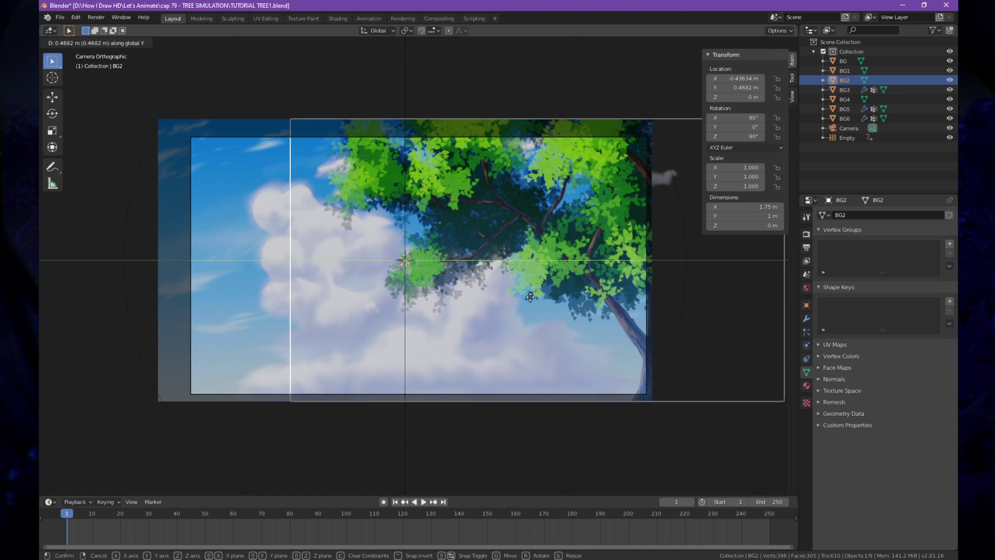
- Place BG2 at Y 0.468 m and keyframe its location at frame 1
left_click(531, 297)
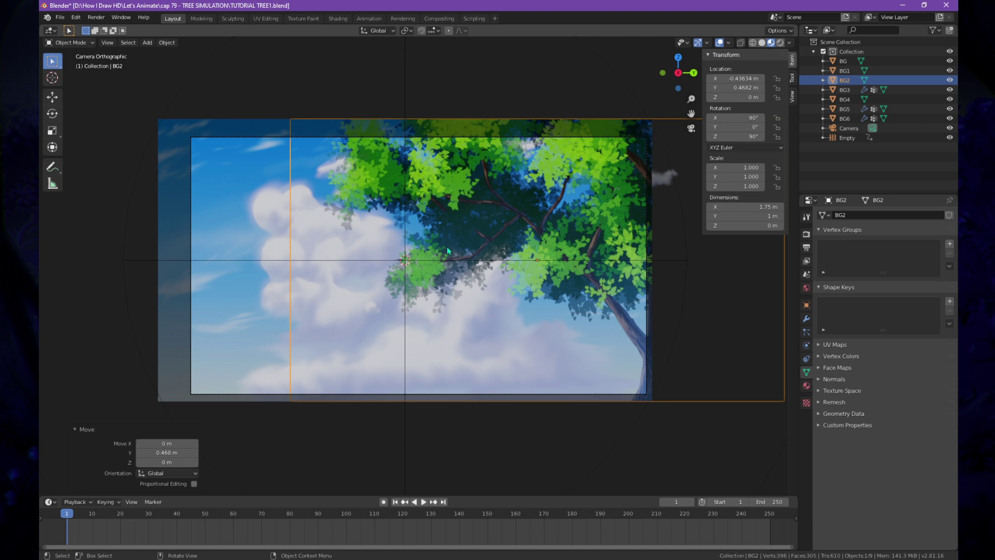
key("i")
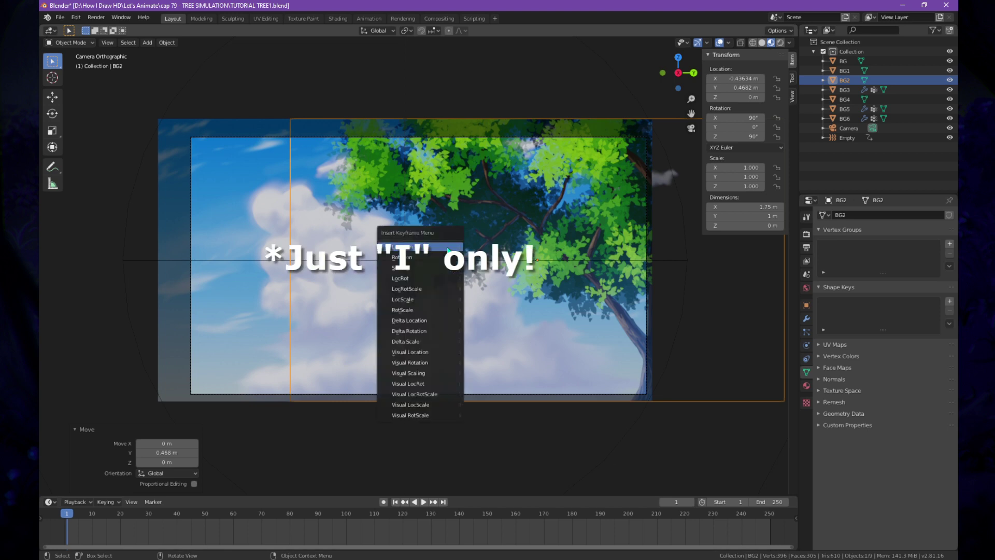
left_click(449, 249)
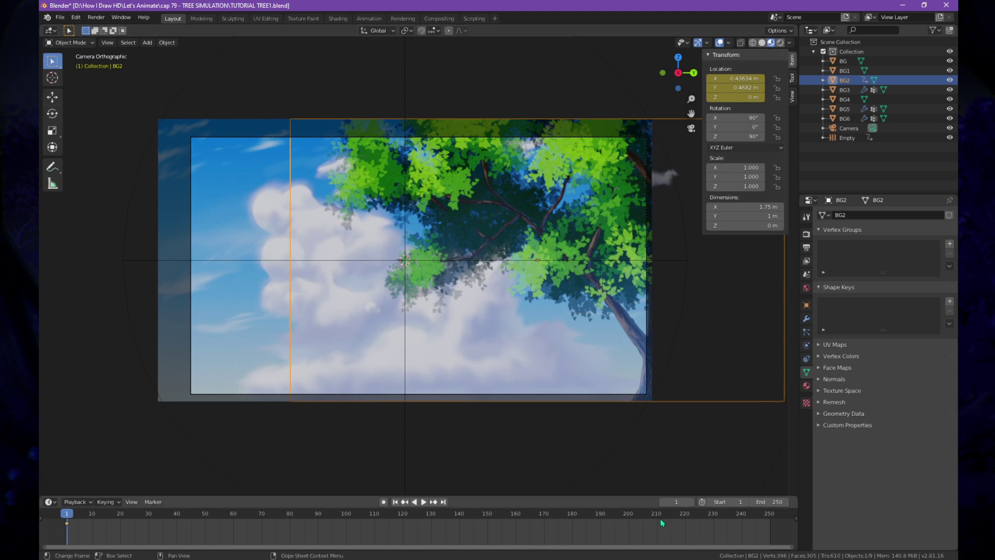
scroll(653, 519, "down", 2)
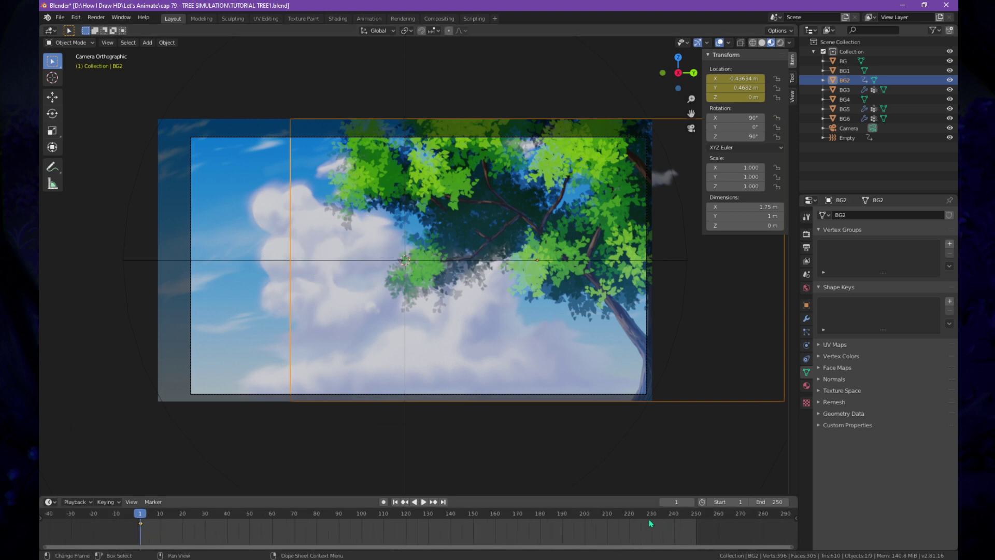
- At frame 250, move BG2 along Y to 0.239 m, key its location, and split the viewport
left_click(694, 514)
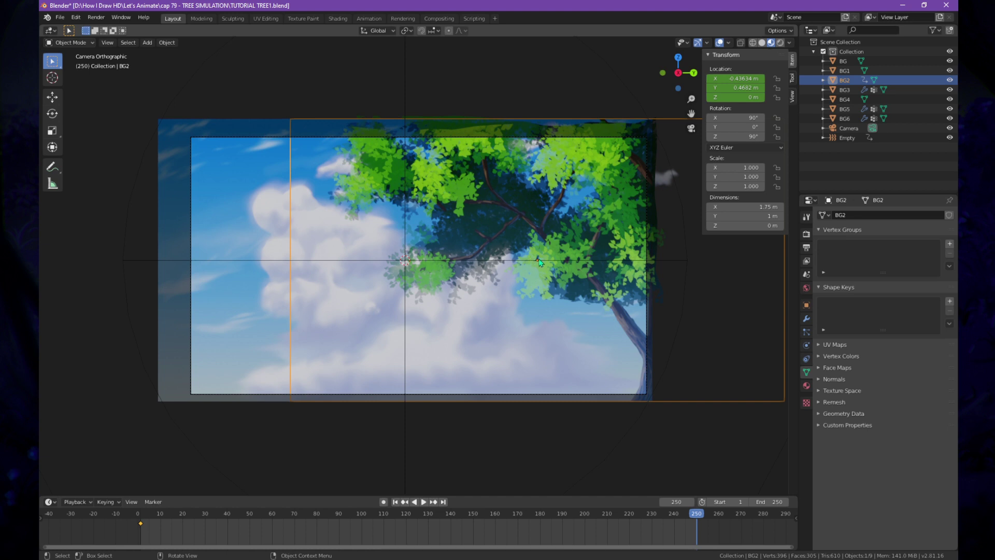
key("g")
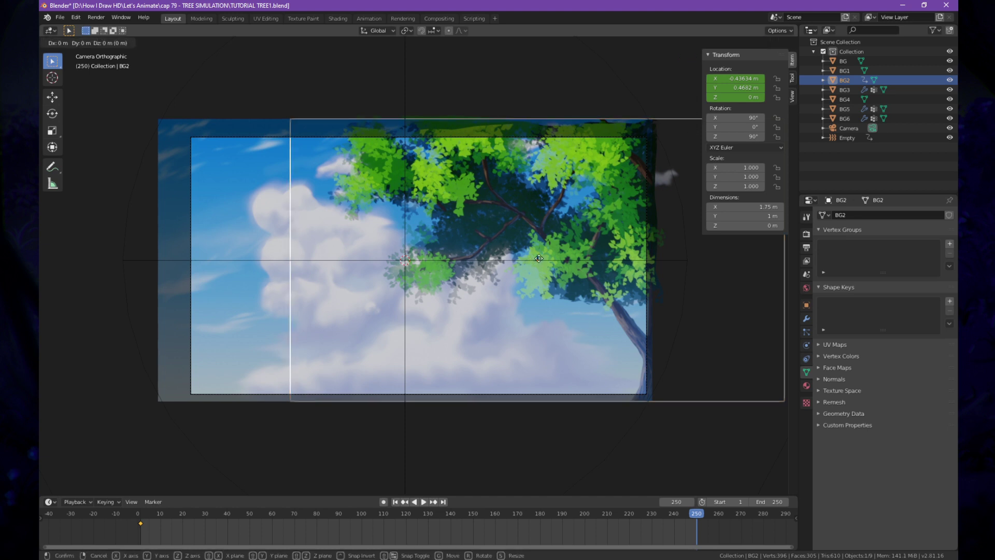
key("y")
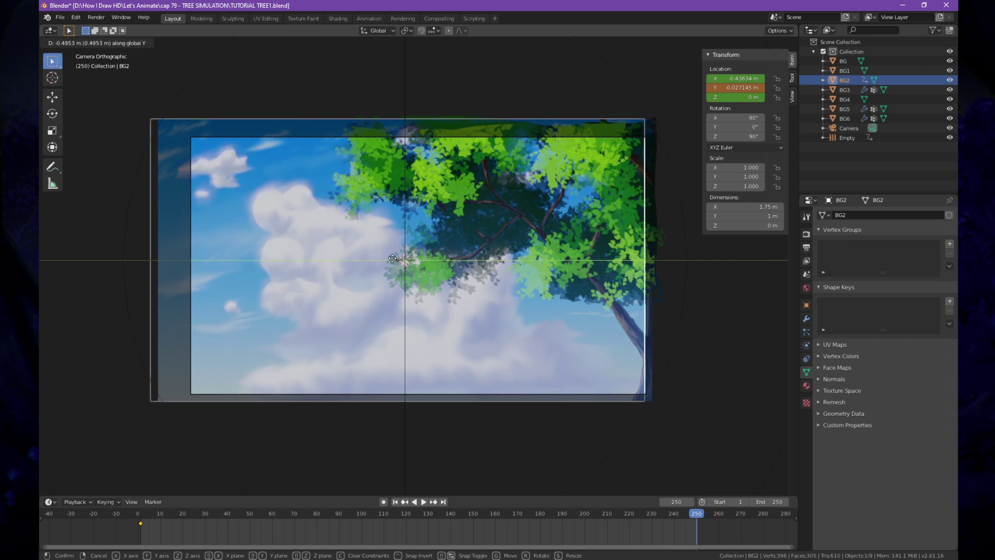
left_click(339, 257)
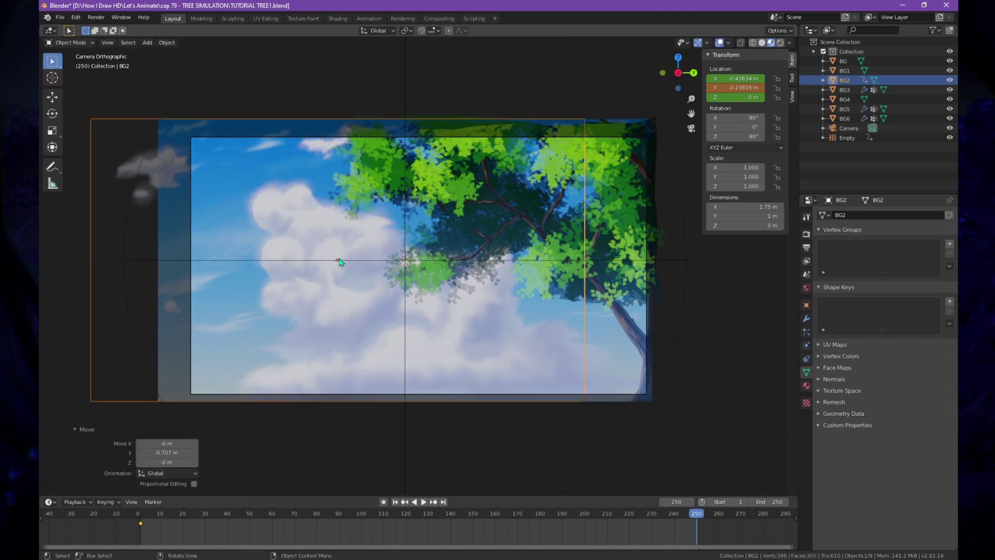
key("i")
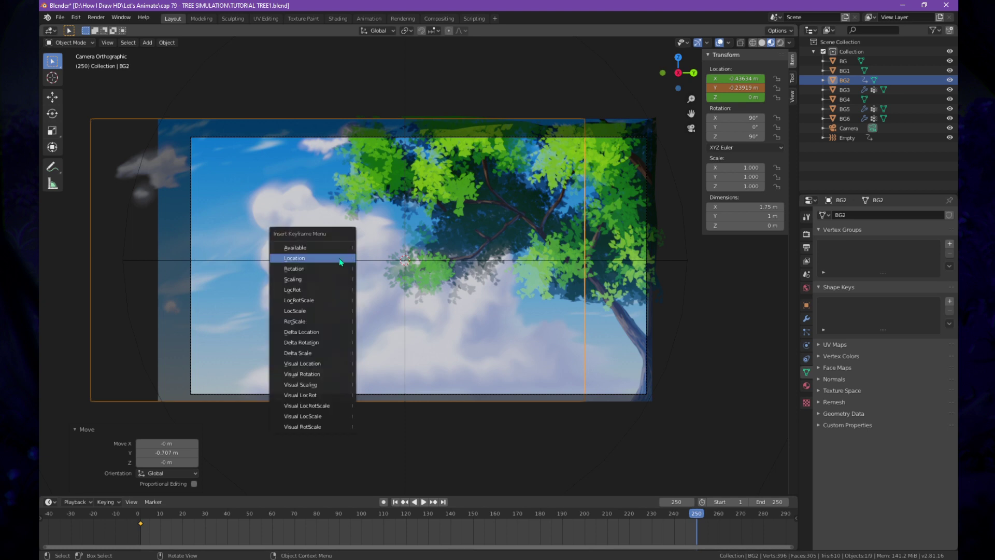
left_click(340, 262)
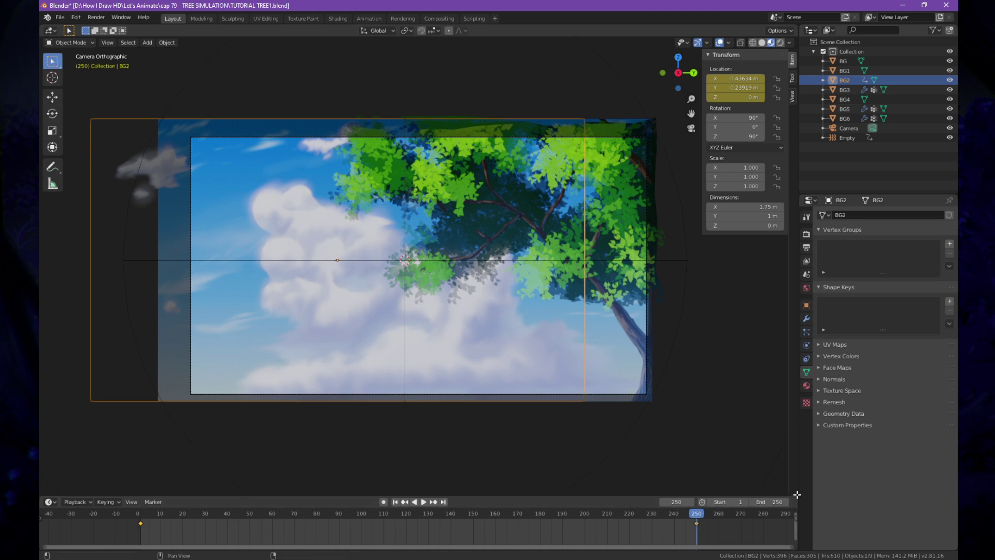
left_click_drag(797, 494, 795, 397)
- Turn the new area into a Graph Editor and set BG2's location curves to Linear interpolation
left_click(60, 411)
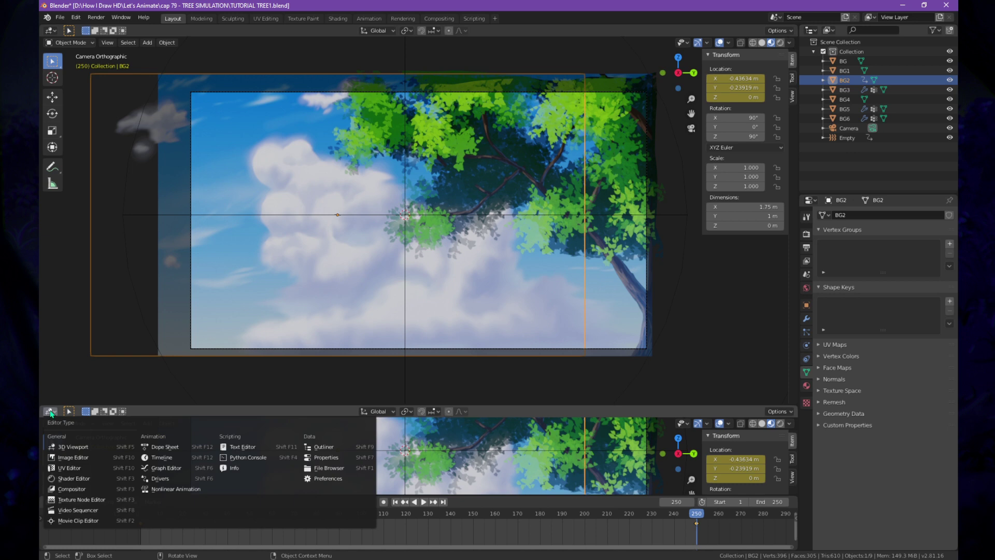
left_click(150, 454)
key("shift+Left")
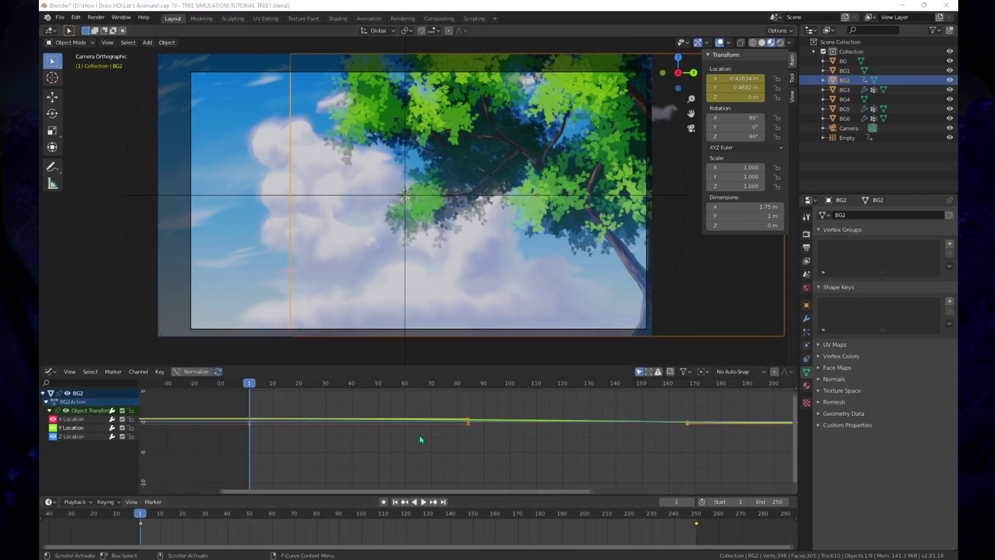
right_click(372, 404)
mouse_move(379, 439)
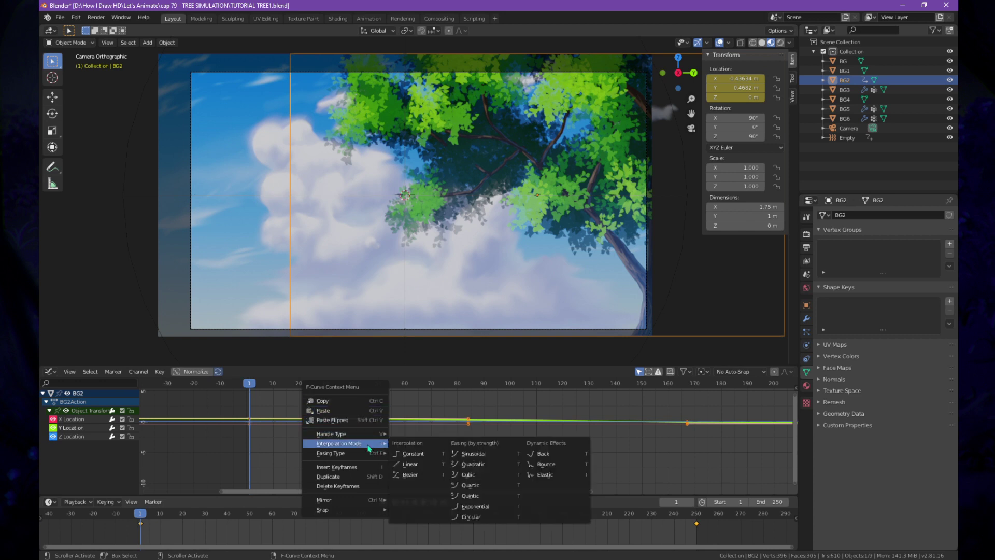
left_click(406, 465)
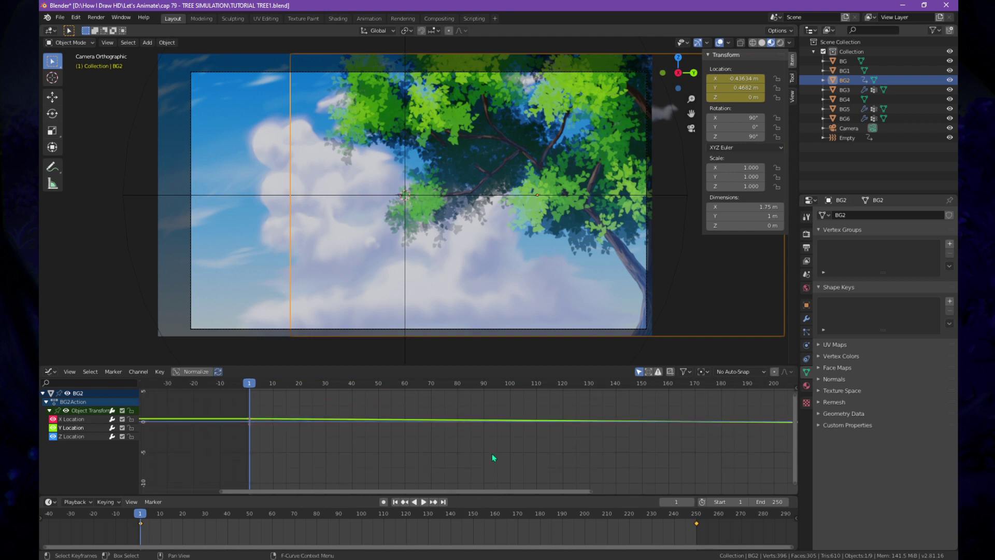
scroll(493, 457, "down", 1)
scroll(492, 453, "down", 2)
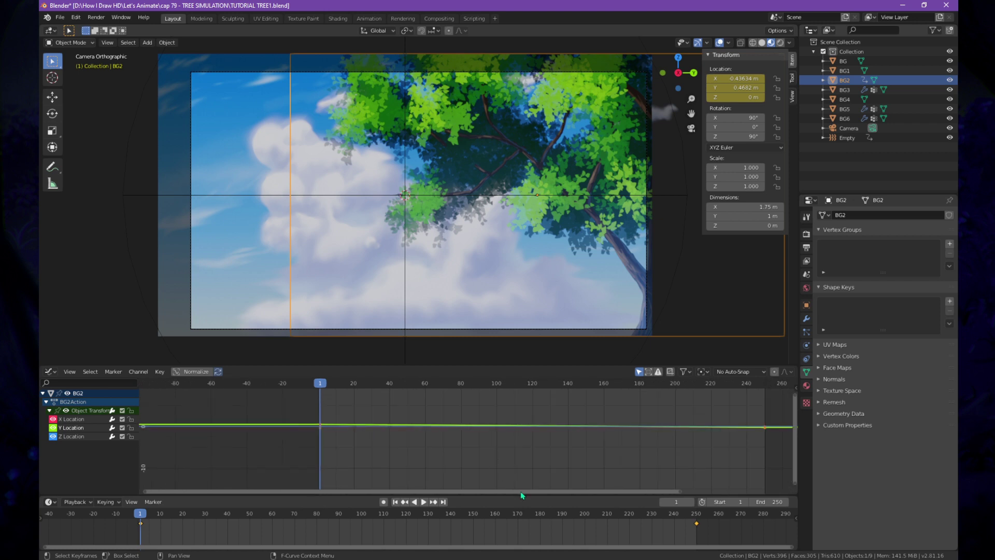
left_click_drag(524, 492, 547, 493)
- Preview BG2's parallax drift, then select BG1 and rewind to frame 1
left_click(424, 502)
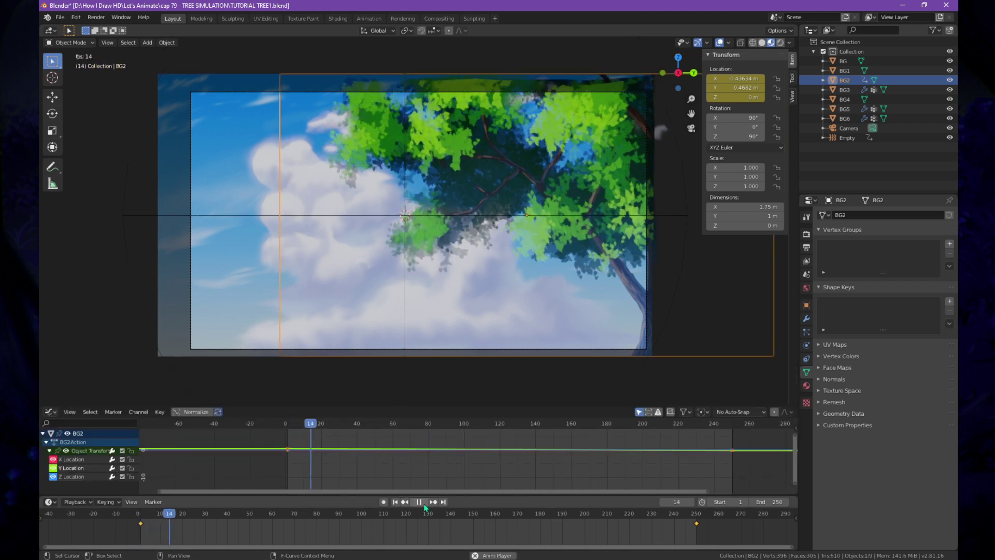
left_click(473, 400)
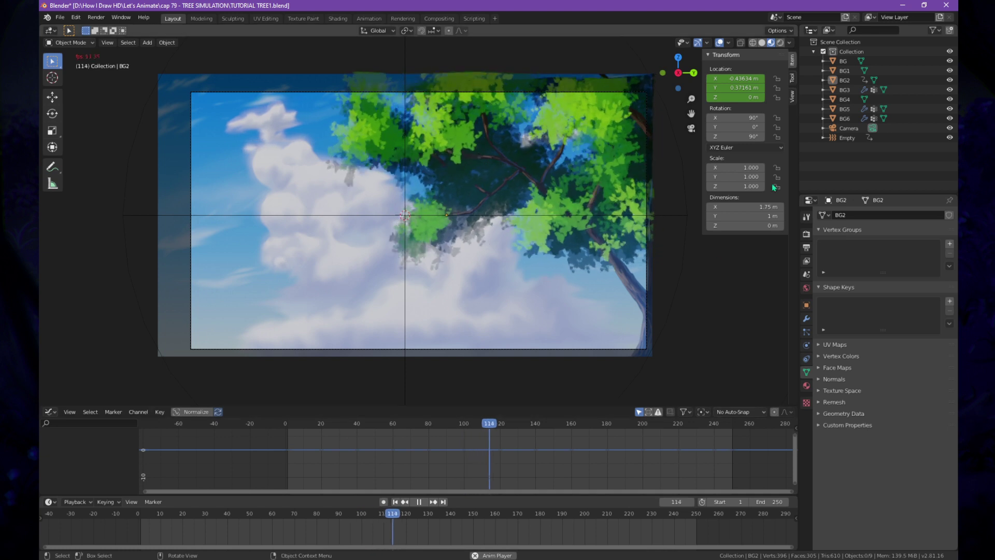
left_click(844, 70)
key("Escape")
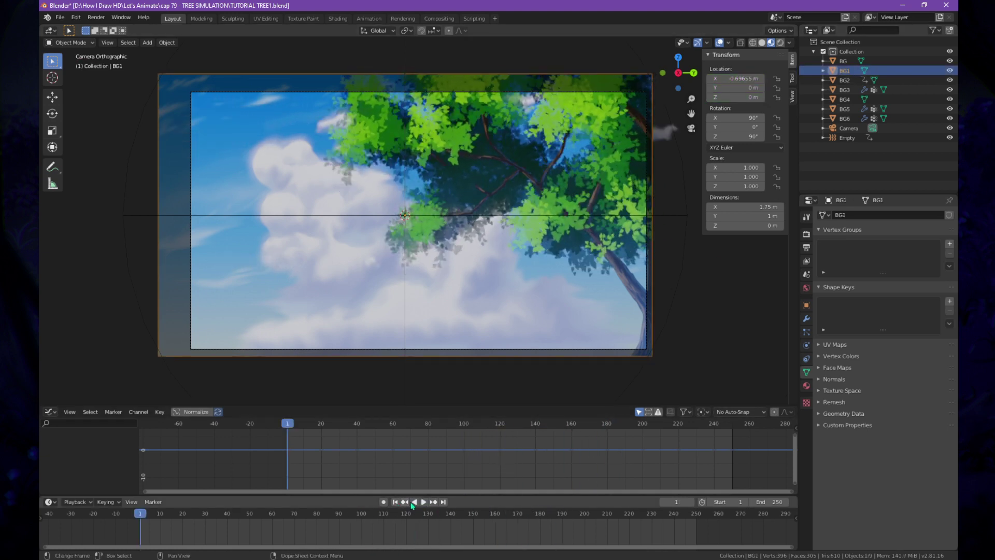
- Move BG1 along Y to 0.078035 m and key its location at frame 1
key("g")
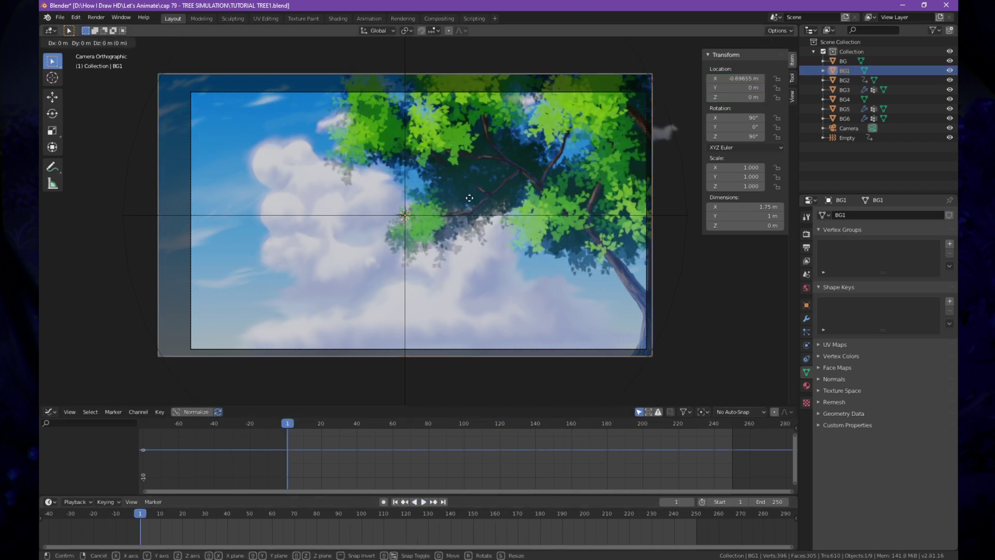
key("y")
left_click(491, 208)
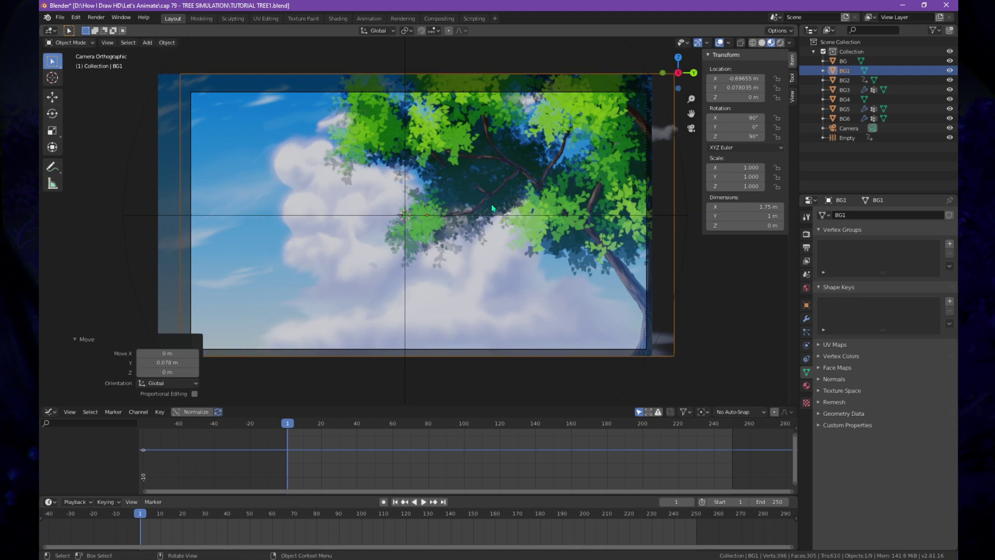
key("i")
left_click(475, 228)
- At frame 250, move BG1 along Y to -0.13232 m and key its location
key("shift+Right")
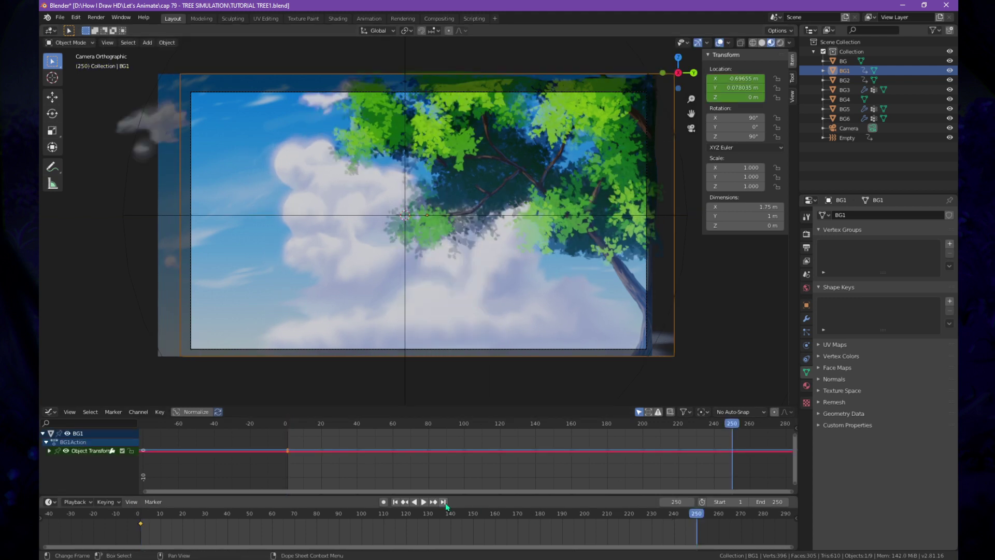
key("g")
key("y")
left_click(422, 165)
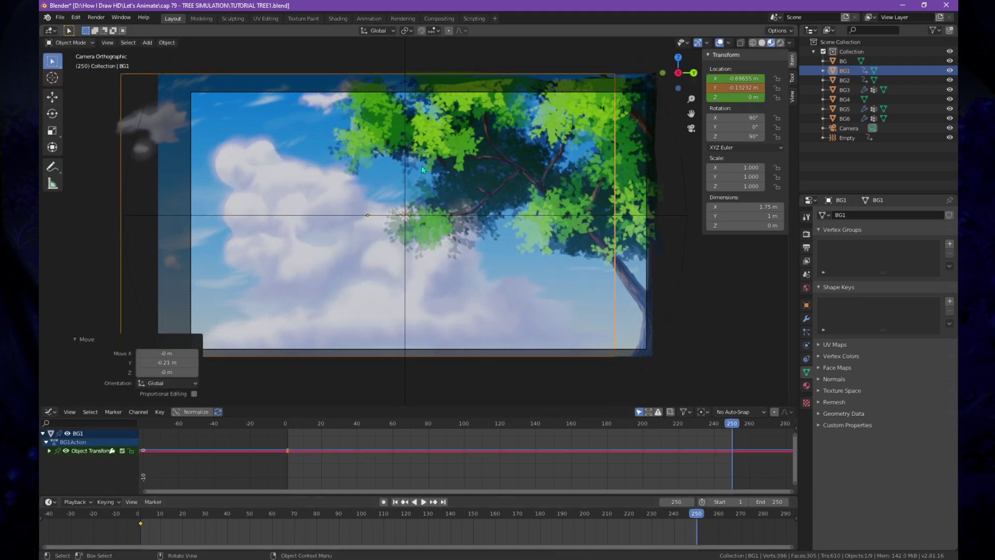
key("i")
left_click(421, 166)
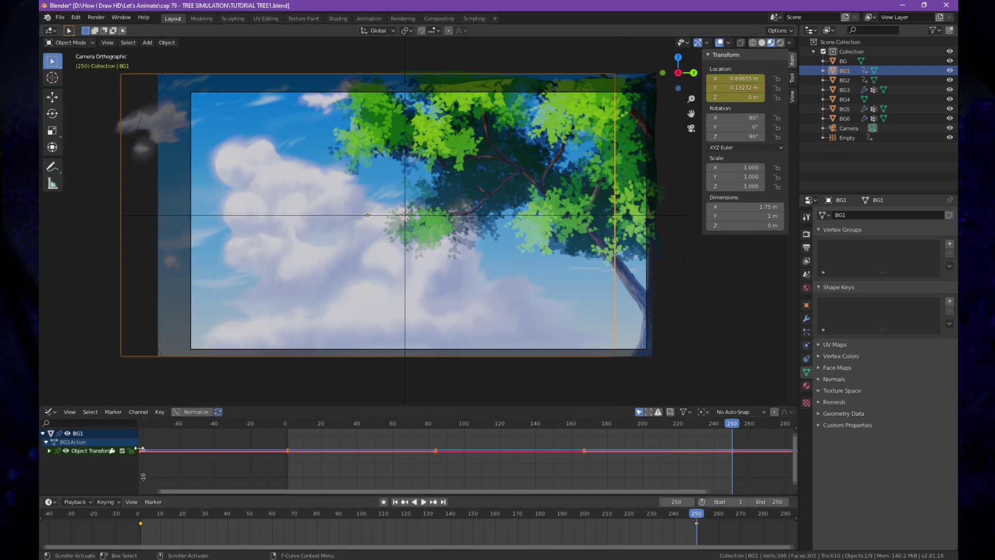
- Set BG1's location curves to Linear interpolation and play back to check the parallax
right_click(309, 462)
key("Escape")
right_click(328, 469)
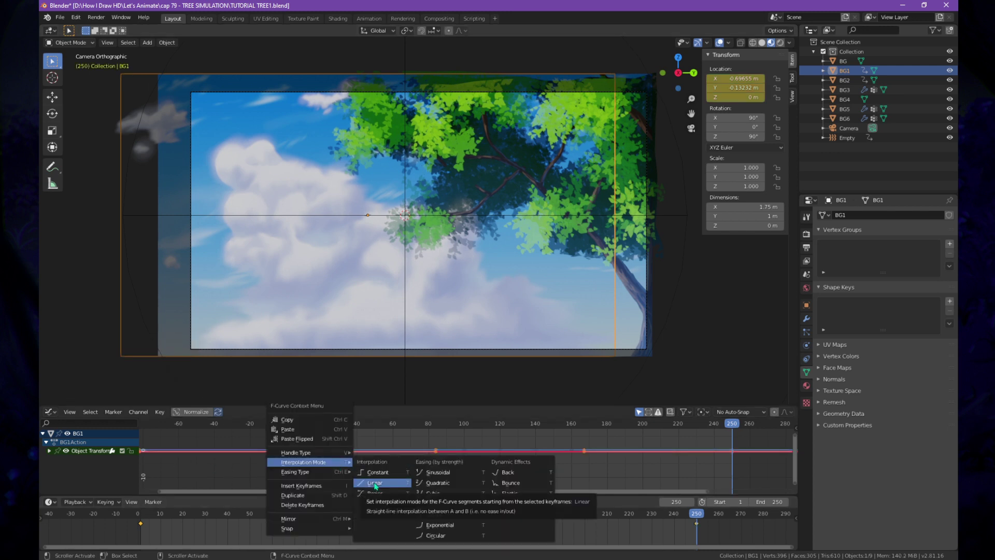
left_click(377, 482)
left_click(425, 502)
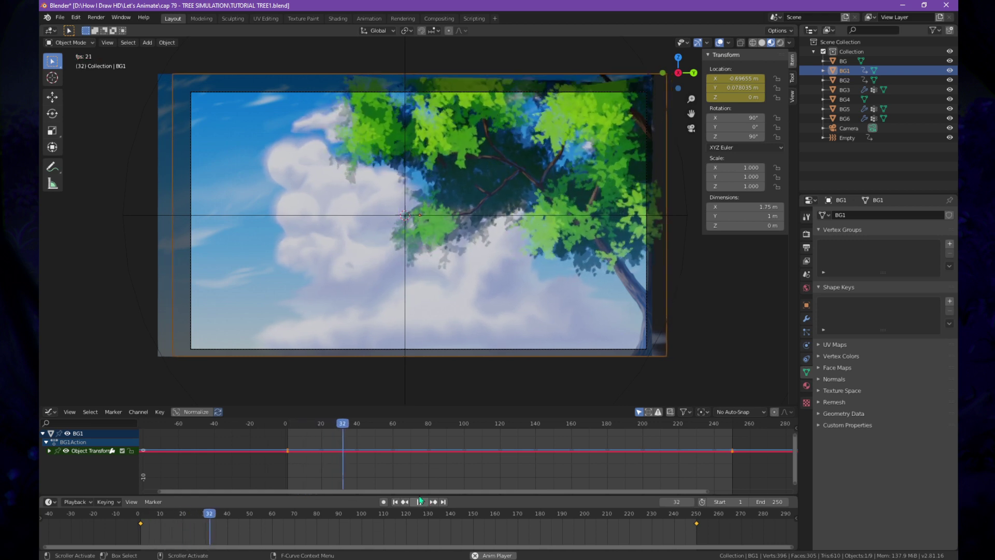
- Stop the BG1 preview, rewind to frame 1, and orbit to view the planes at an angle
left_click(430, 391)
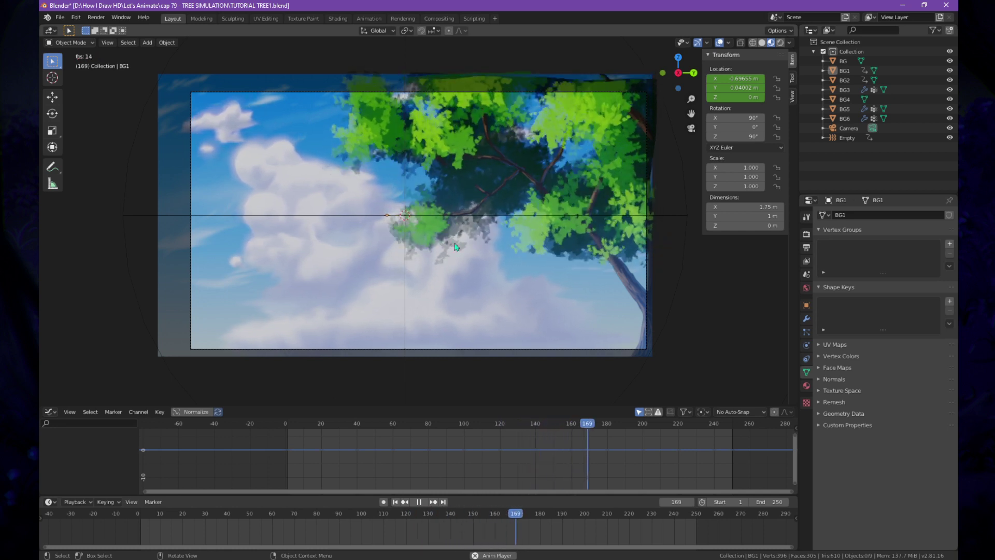
left_click(419, 501)
left_click(396, 502)
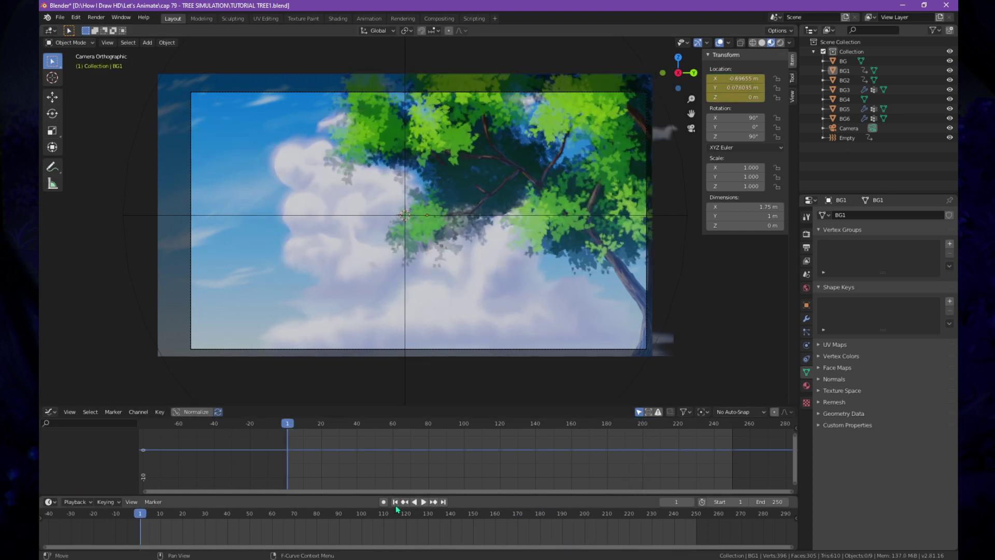
middle_click_drag(428, 284, 438, 331)
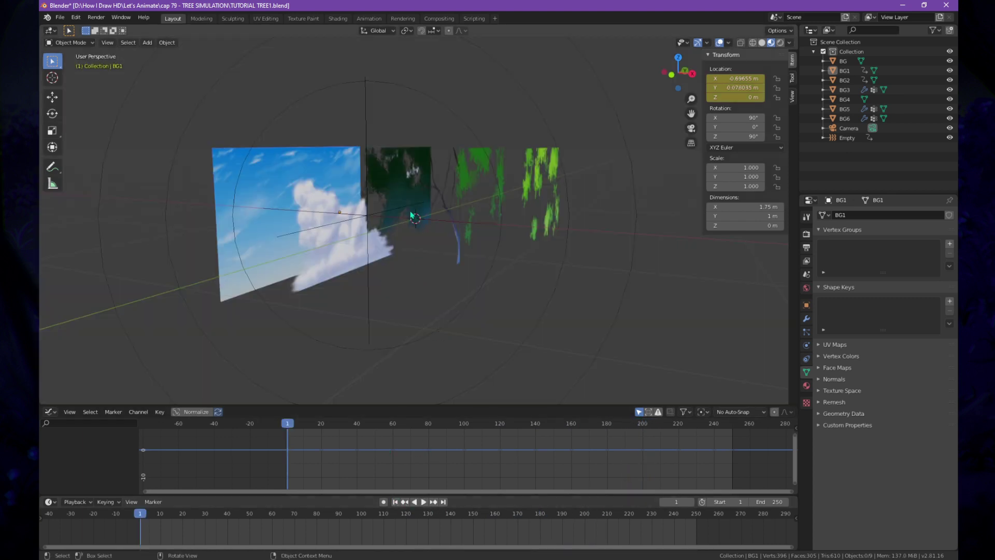
- Start an Images as Planes import from the Shift+A add menu
key("shift")
key("shift+a")
mouse_move(411, 214)
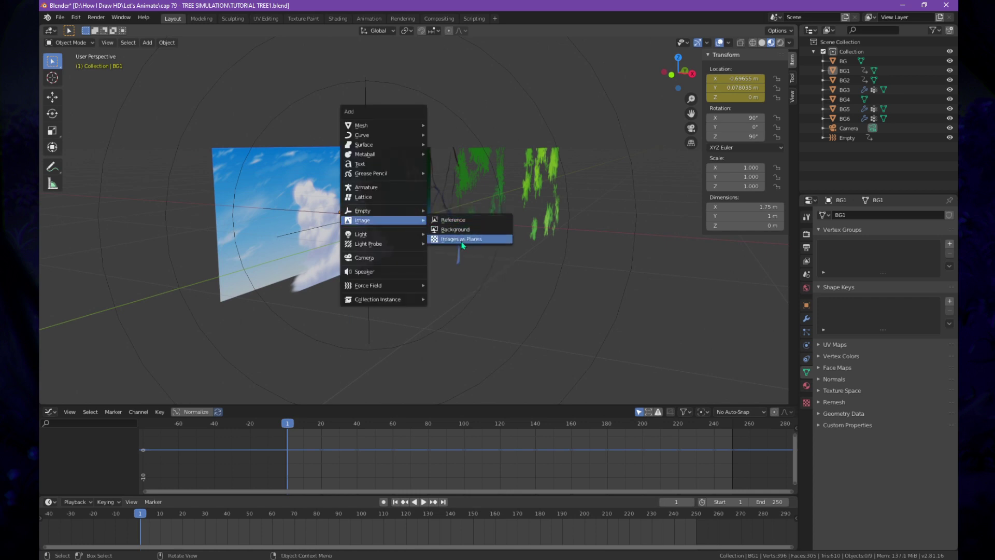
left_click(462, 242)
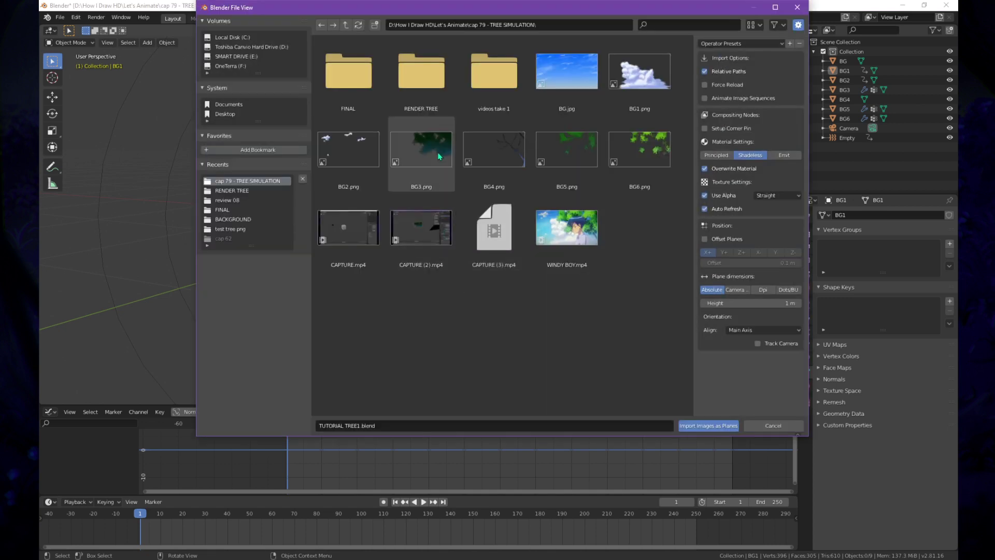
- Open the FINAL folder of rendered character frames in the browser
left_click(352, 84)
double_click(352, 84)
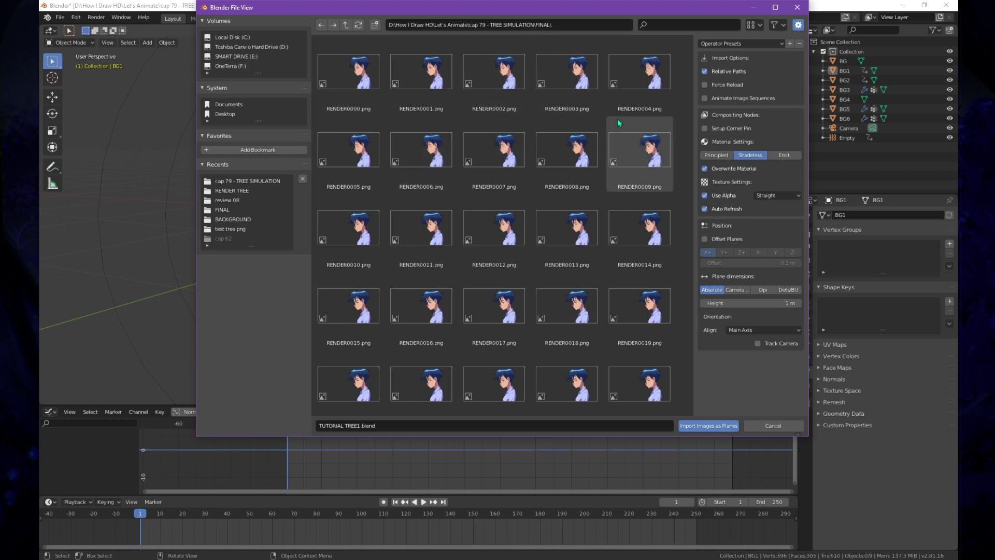
scroll(614, 127, "down", 2)
scroll(612, 135, "down", 3)
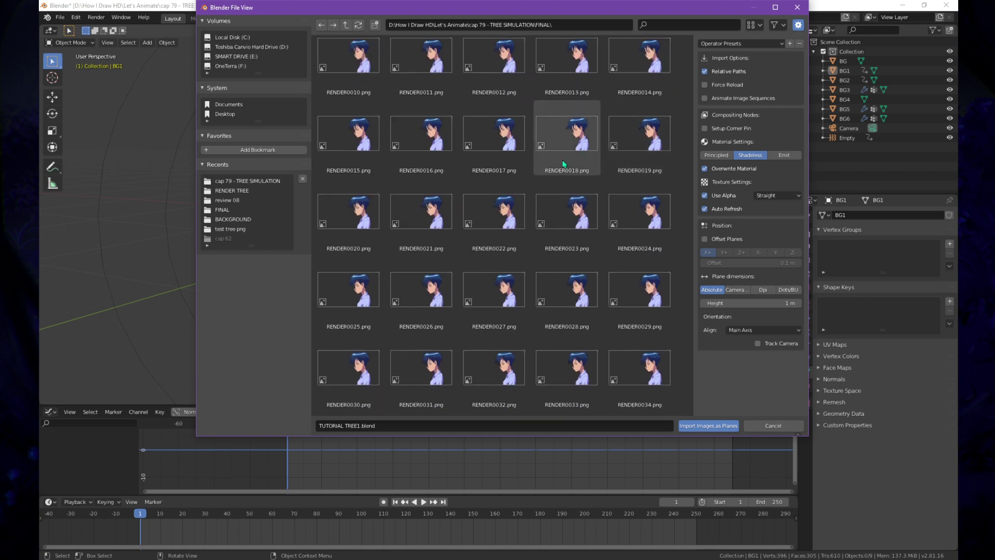
scroll(562, 164, "up", 5)
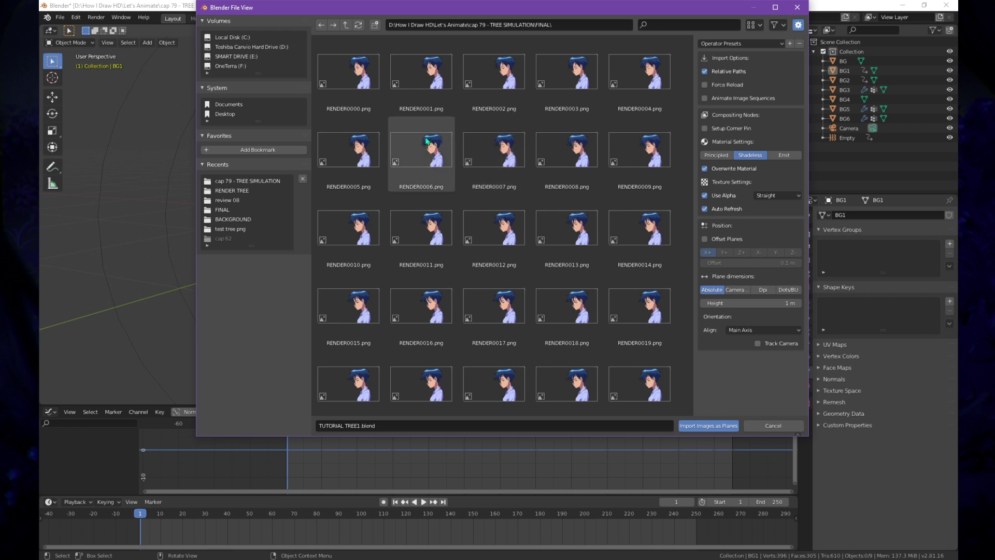
- Select all frames from RENDER0000.png and import them as an animated image sequence plane
left_click(358, 75)
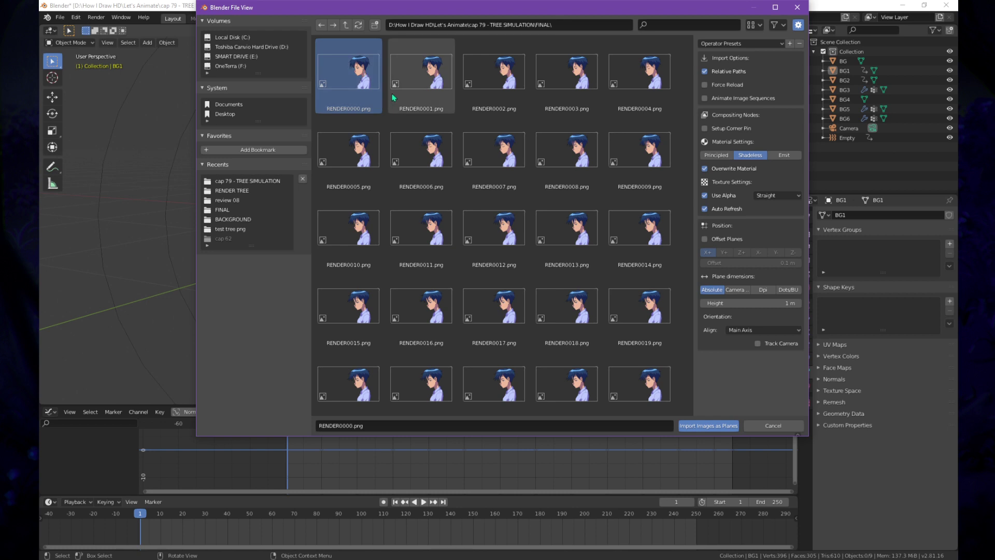
scroll(520, 226, "down", 15)
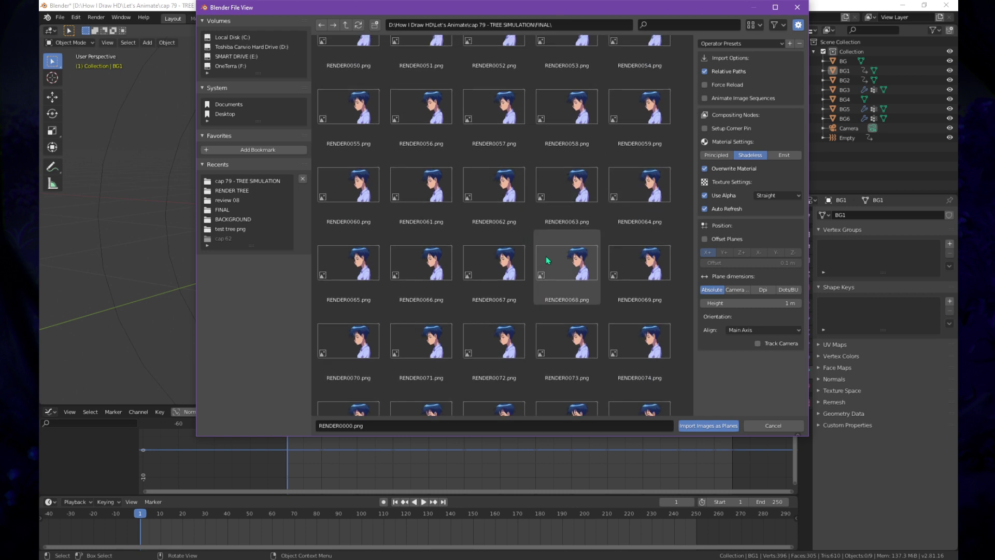
key("a")
scroll(541, 232, "up", 4)
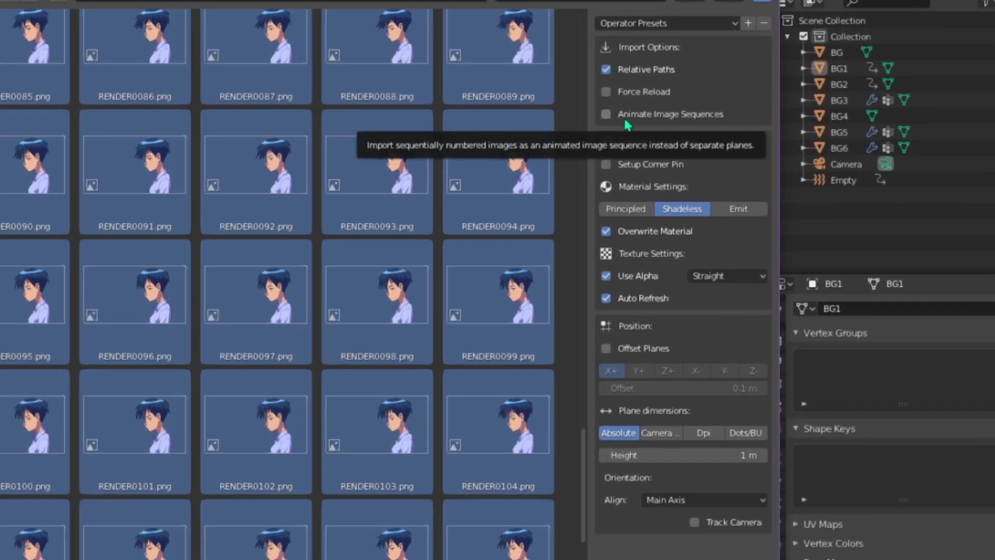
left_click(606, 115)
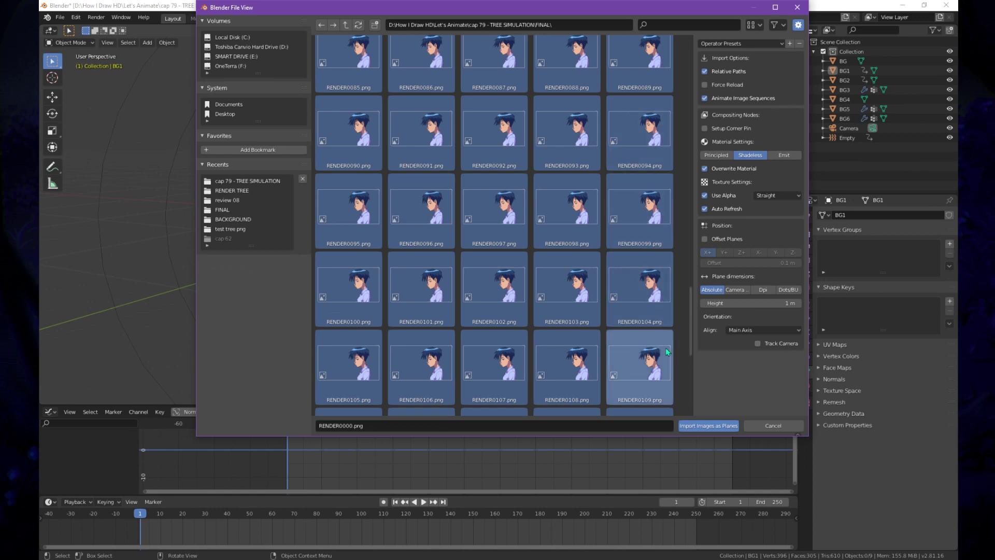
left_click(693, 425)
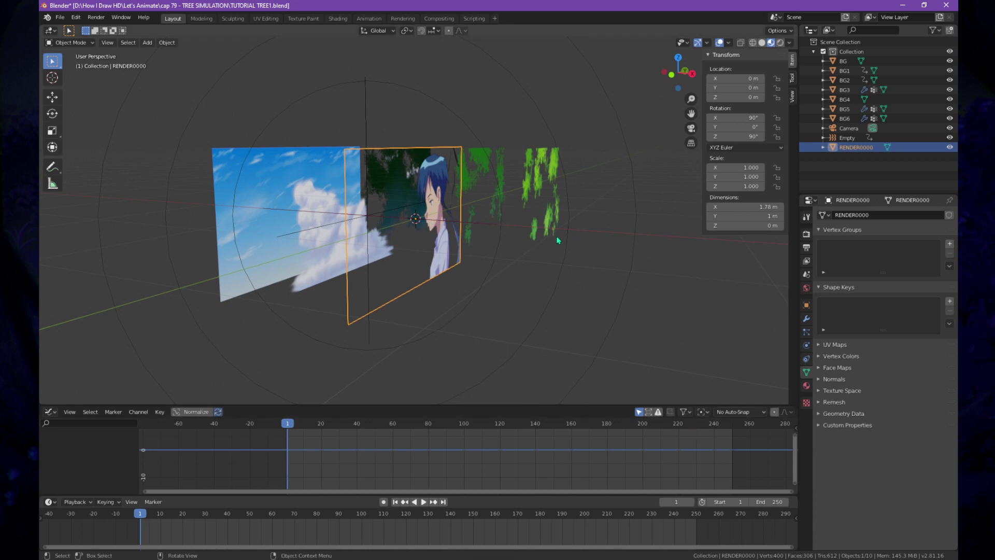
- Move the RENDER0000 plane along X, in front of the tree and sky layers
middle_click_drag(559, 239, 521, 238)
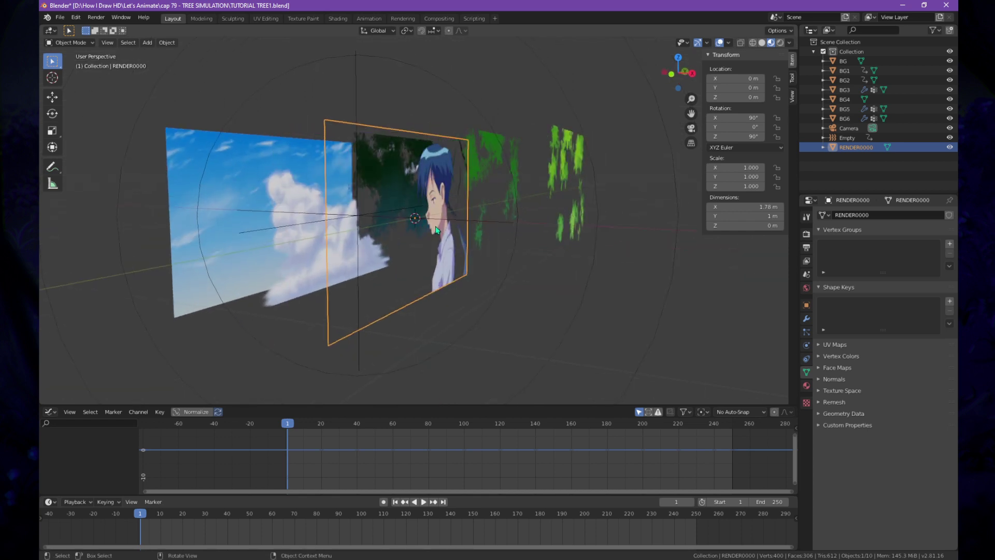
scroll(435, 230, "down", 3)
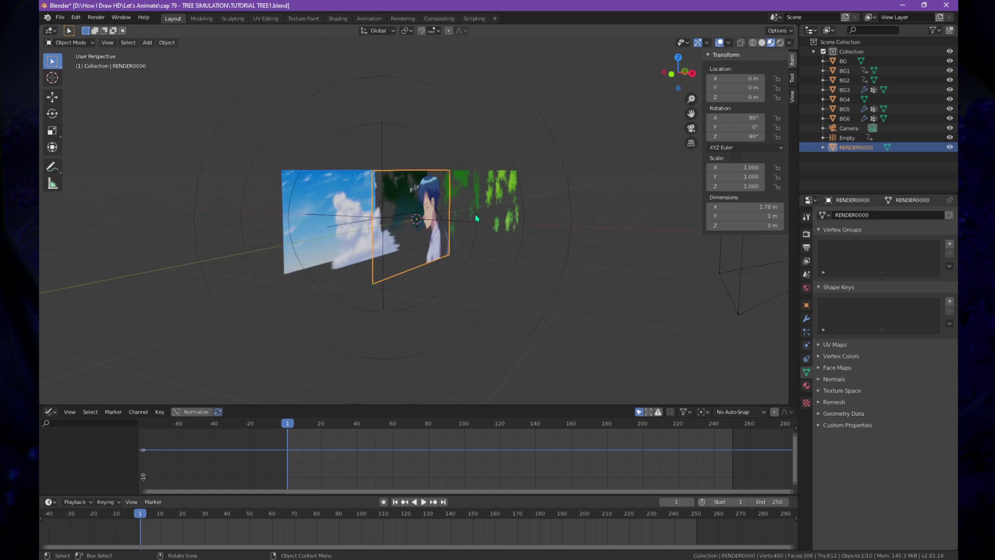
key("g")
key("x")
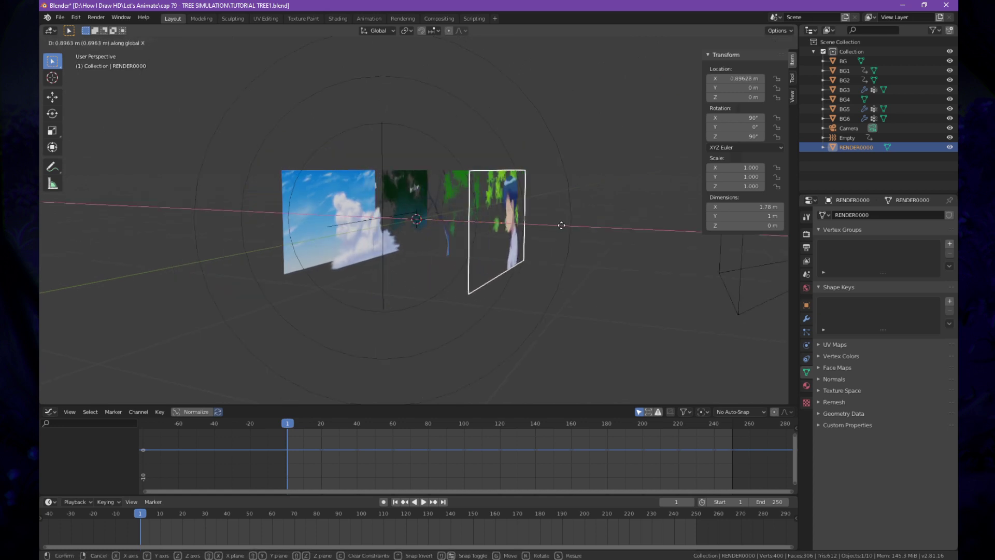
left_click(570, 233)
- Fine-tune the character plane to X 1.3561 m and check it through the camera
middle_click_drag(570, 234, 557, 206)
key("g")
key("x")
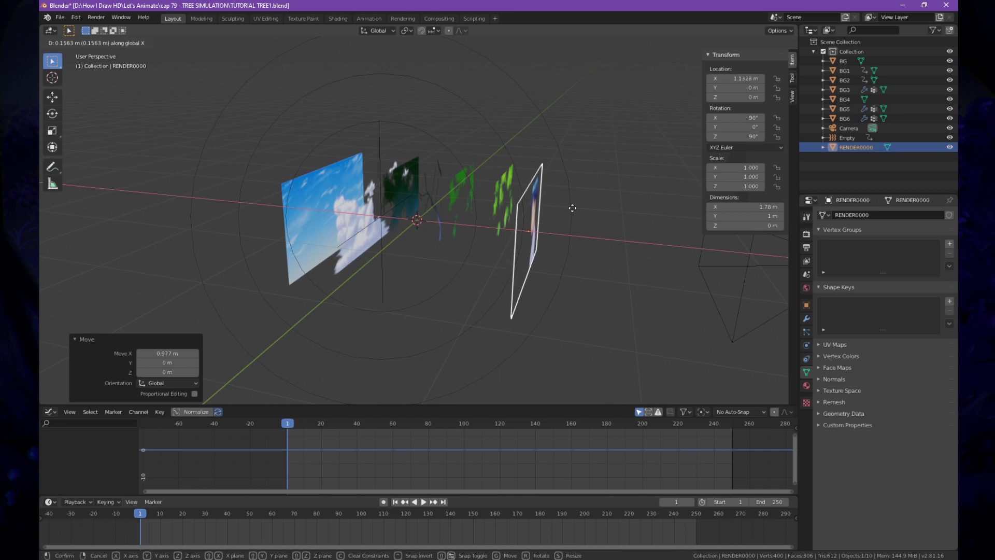
left_click(572, 207)
middle_click_drag(585, 228, 506, 250)
key("KP_0")
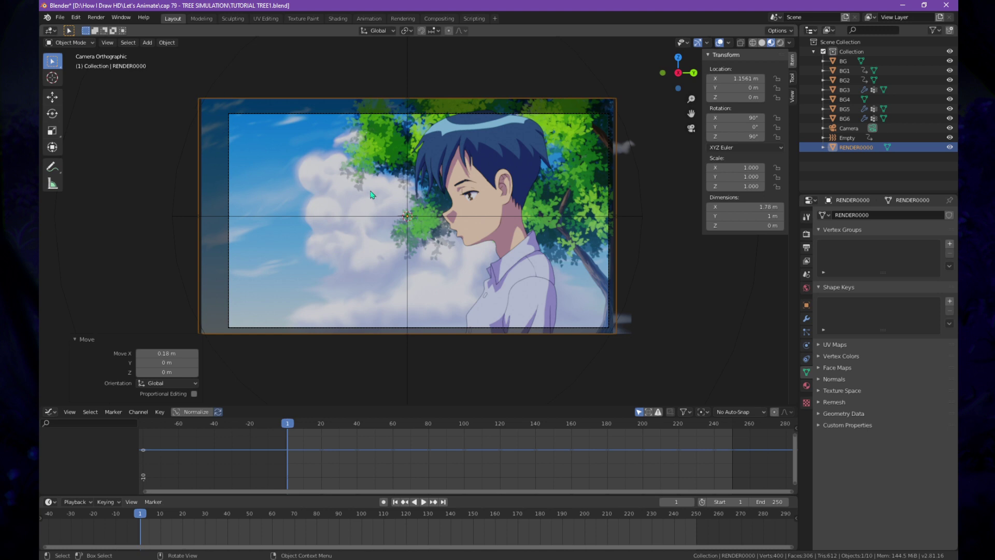
- Scale the character plane to 0.786 and nudge it down to Z −0.0855 m
key("s")
right_click(370, 153)
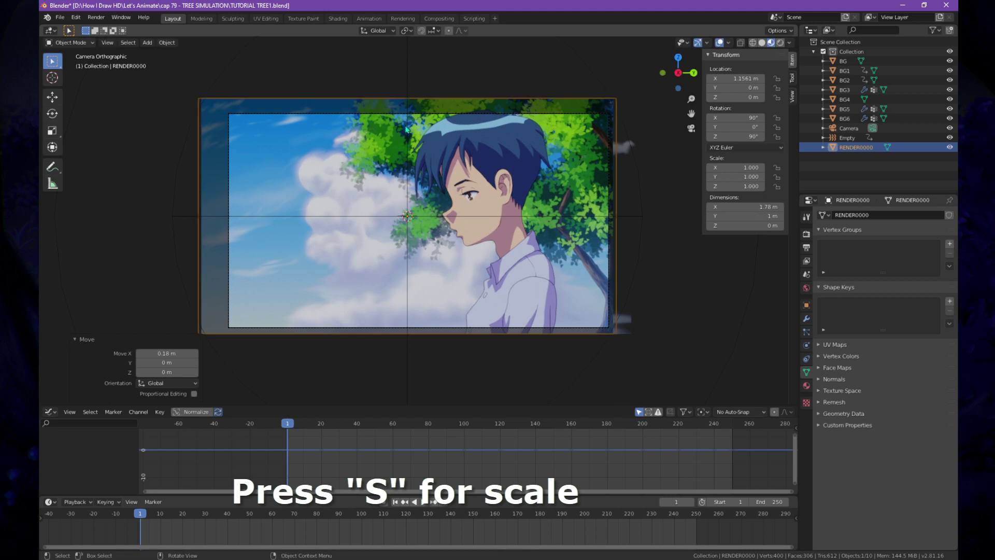
key("s")
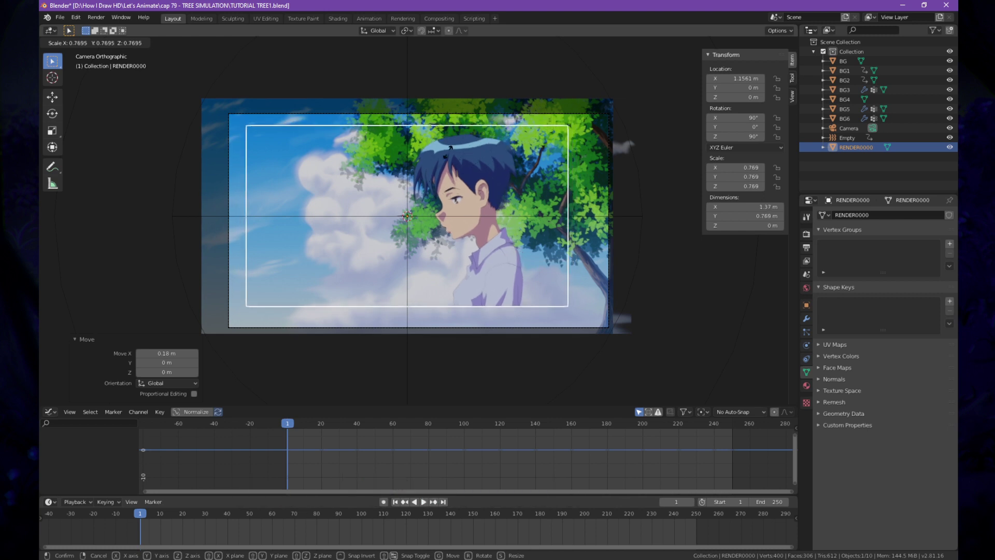
left_click(496, 154)
key("g")
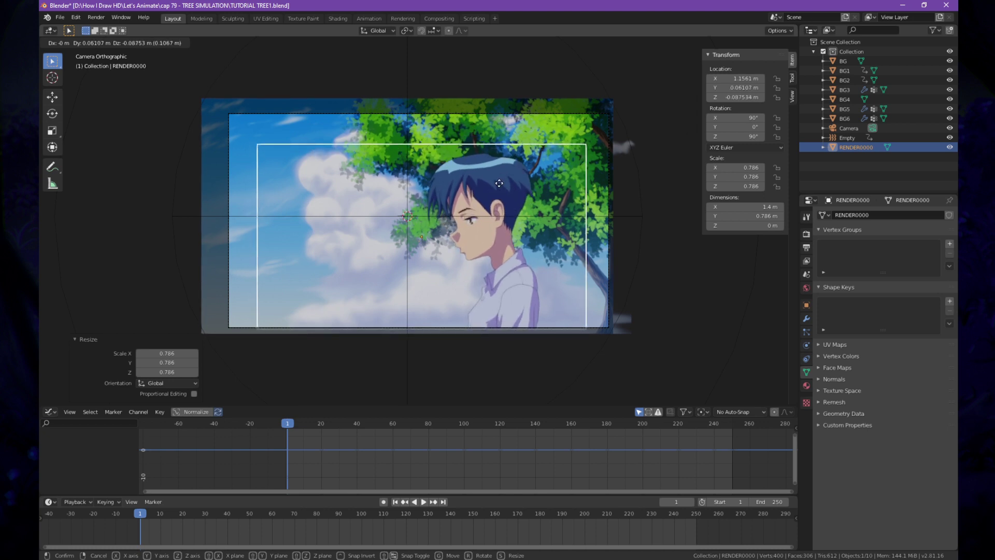
left_click(496, 184)
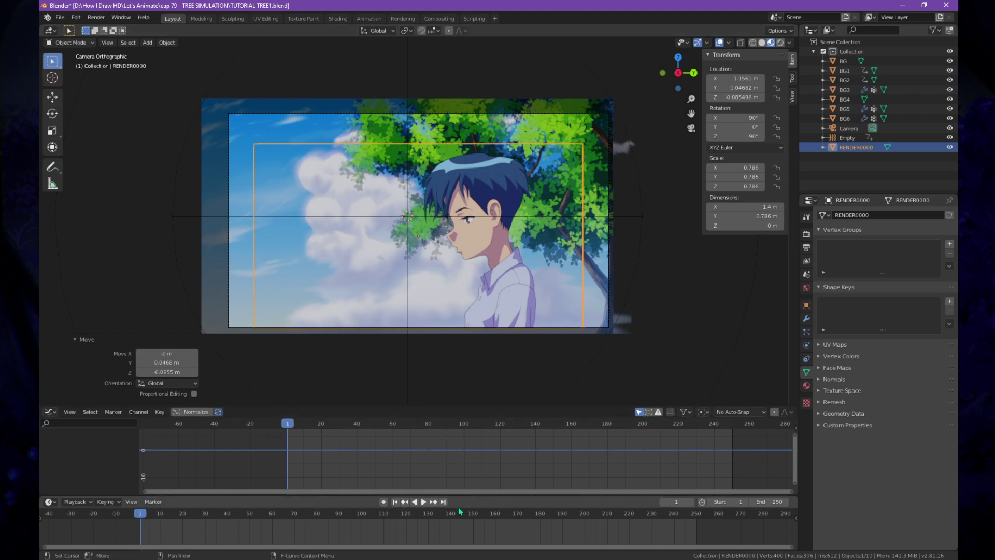
- Preview playback, then enable Cyclic on the RENDER0000 material's 128-frame image sequence
left_click(424, 501)
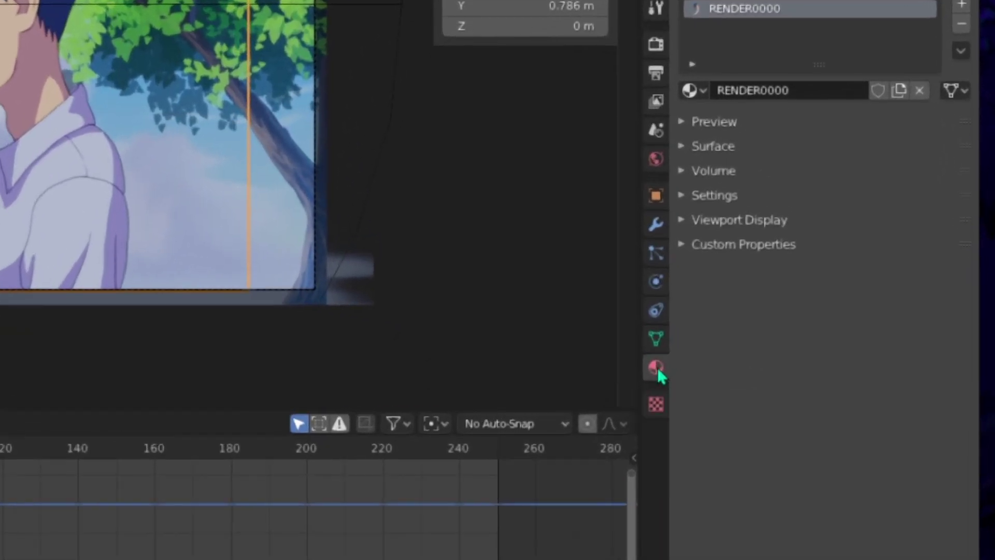
left_click(702, 150)
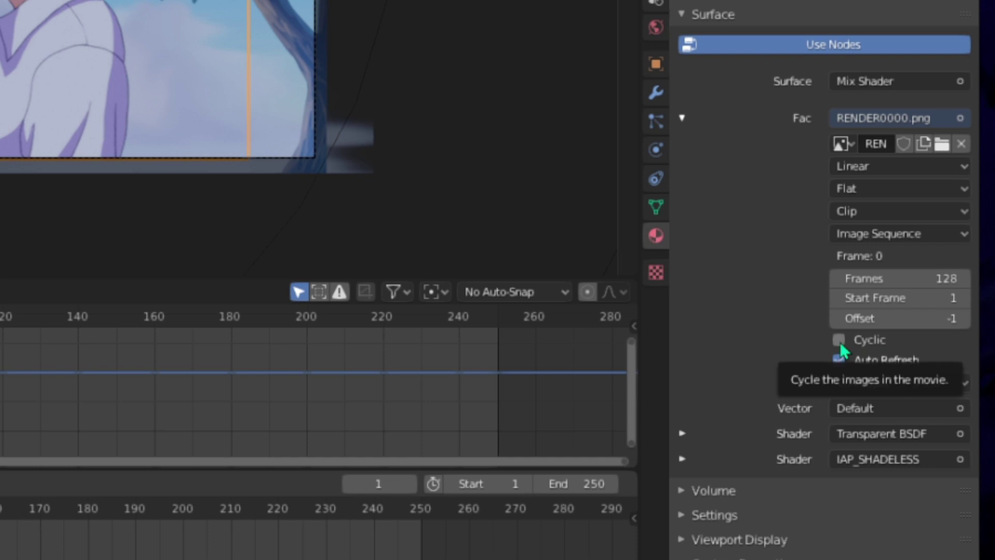
left_click(840, 341)
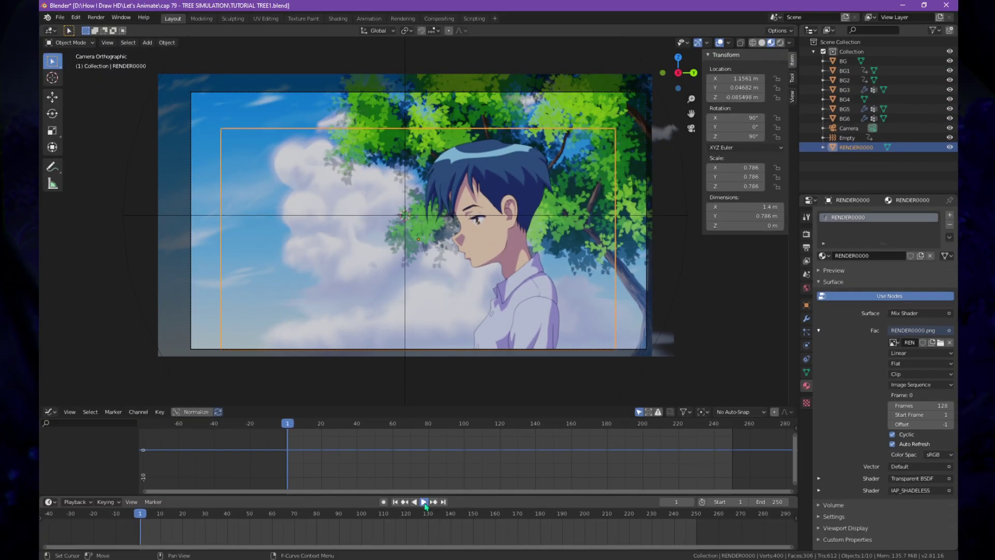
- Preview the loop, rewind to frame 1, and set the scene end frame to 300
left_click(425, 502)
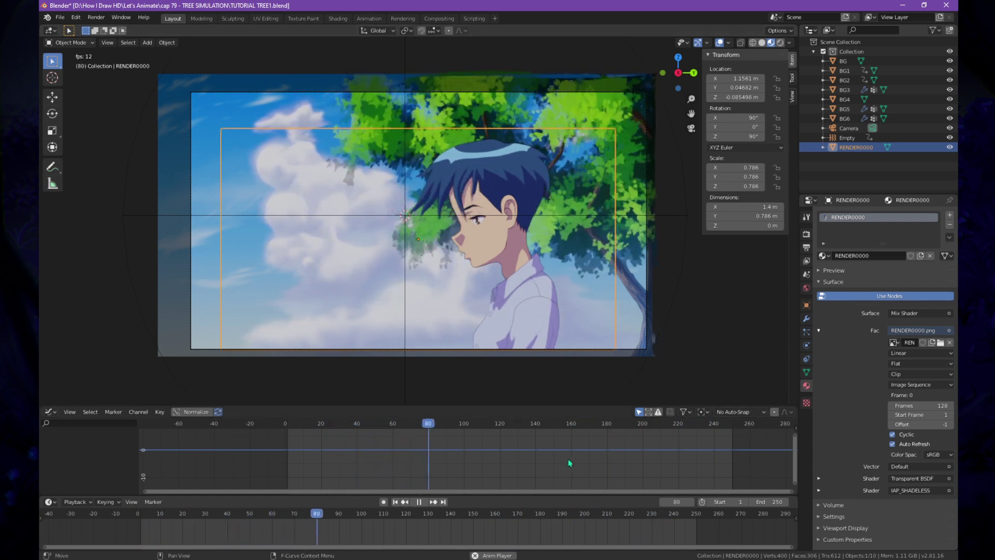
left_click(419, 502)
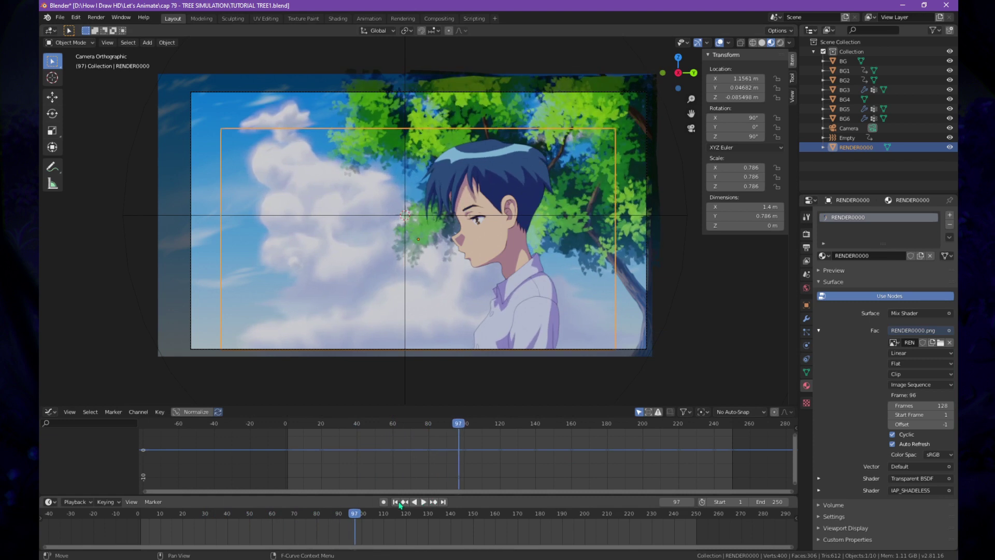
left_click(396, 502)
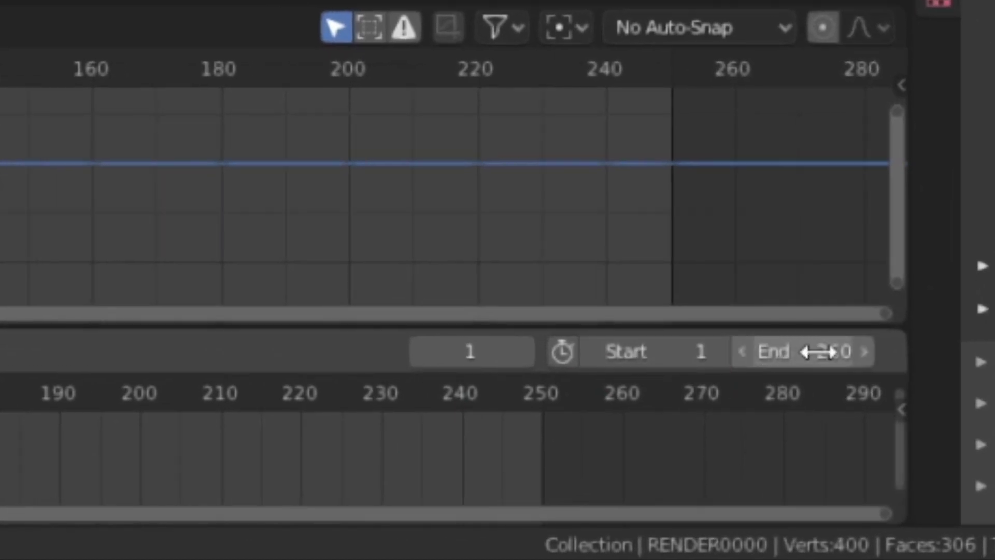
left_click(819, 353)
type("3")
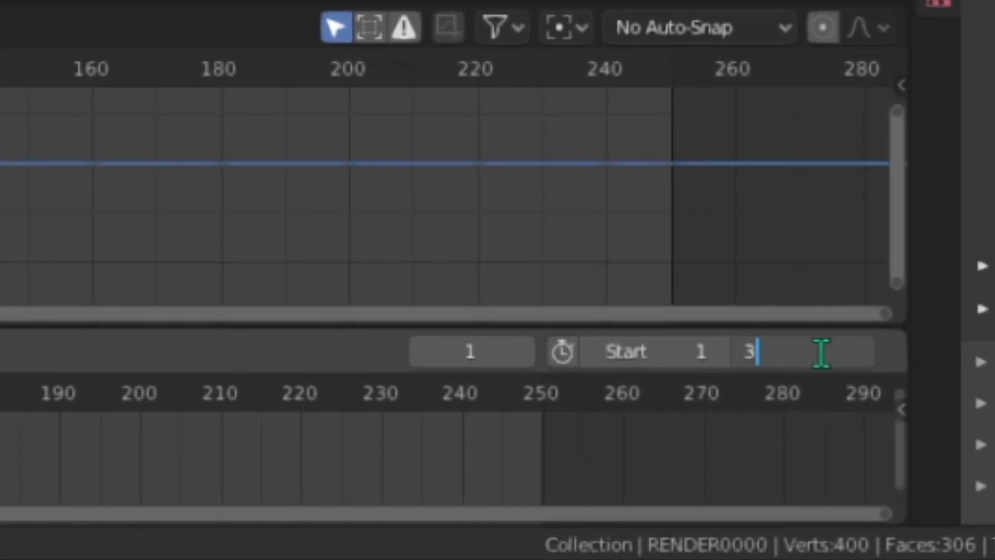
type("00")
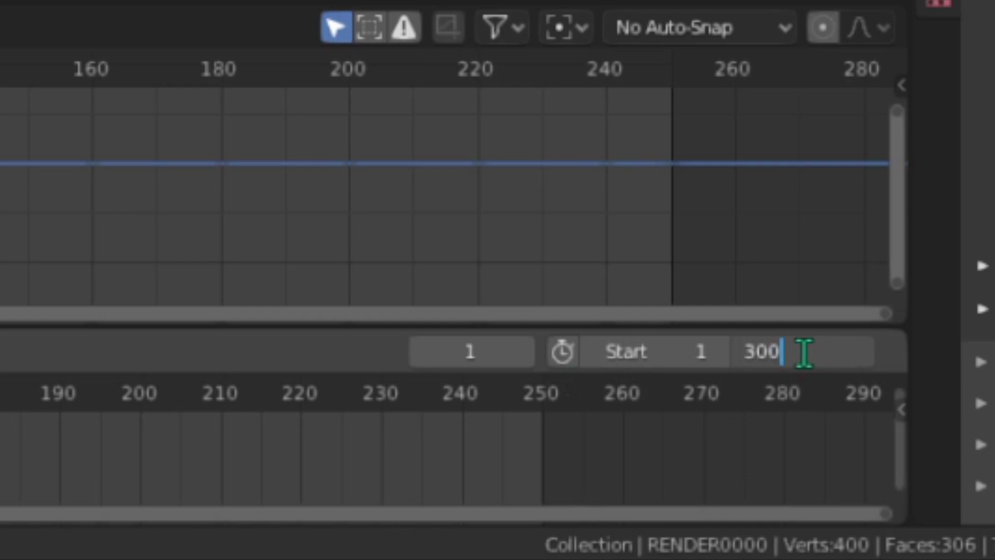
key("Return")
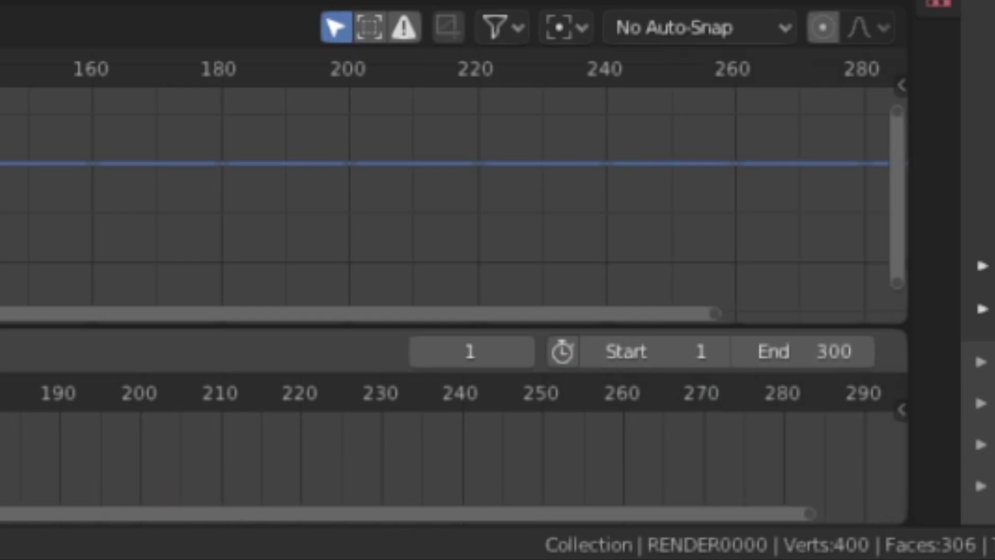
scroll(102, 533, "down", 5)
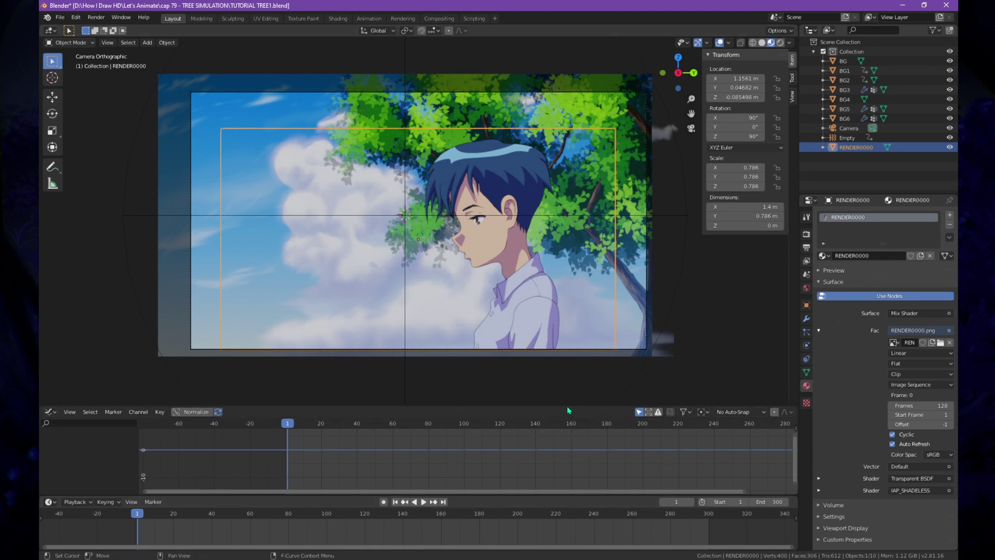
- Enlarge the 3D viewport over the Graph Editor, select BG4, and orbit out of camera view
left_click_drag(566, 405, 569, 431)
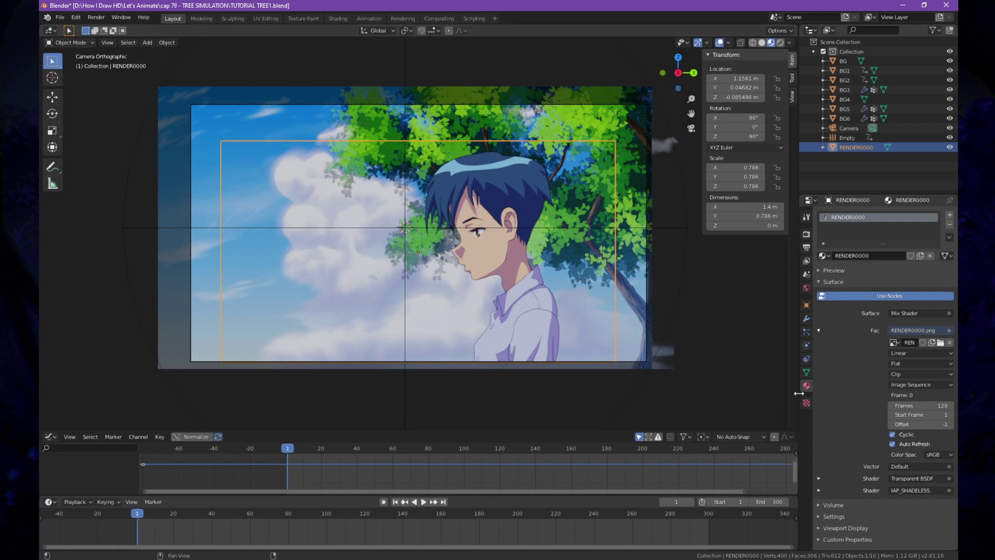
left_click(129, 205)
left_click(168, 191)
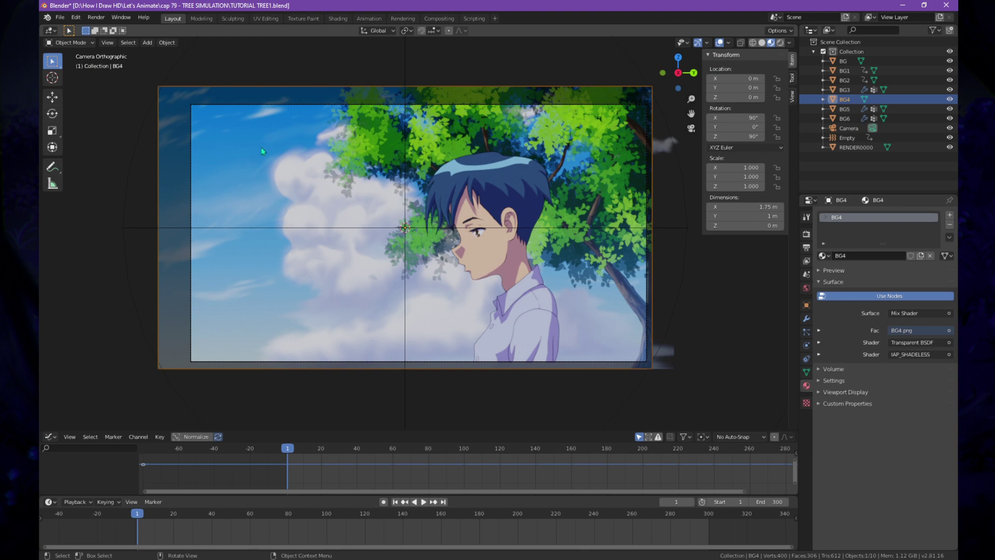
middle_click_drag(279, 172, 400, 186)
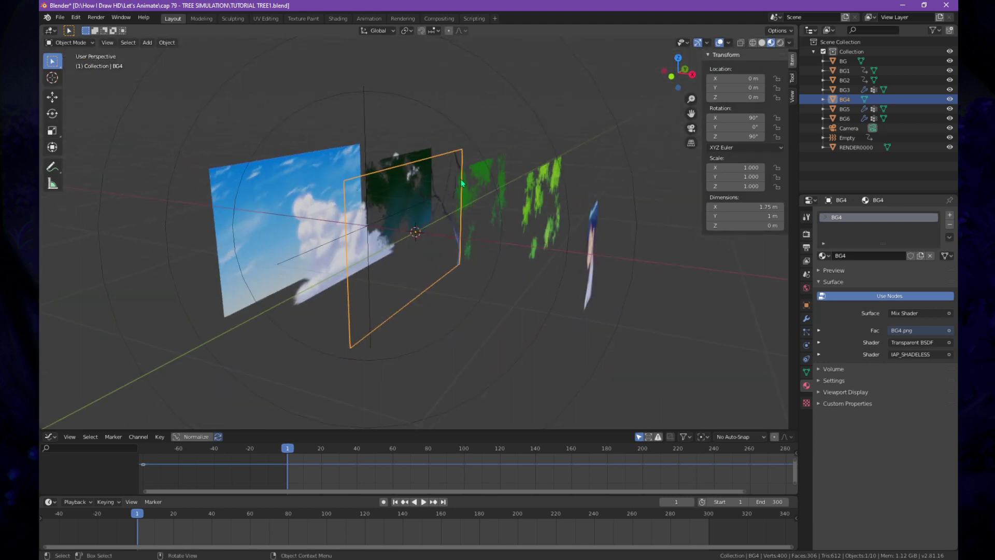
- Set the BG6 foliage plane's soft-body cache end frame to 300
left_click(540, 174)
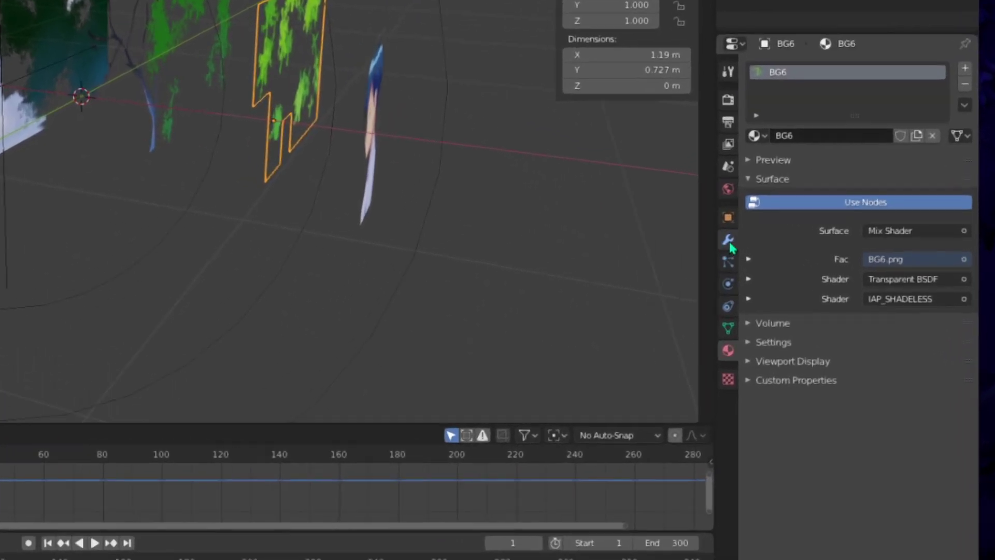
left_click(716, 275)
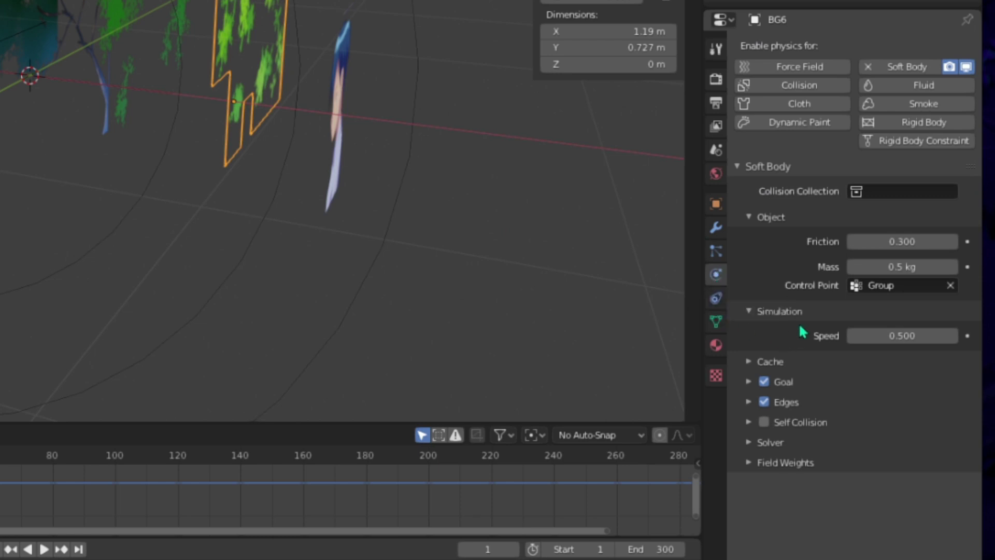
left_click(750, 362)
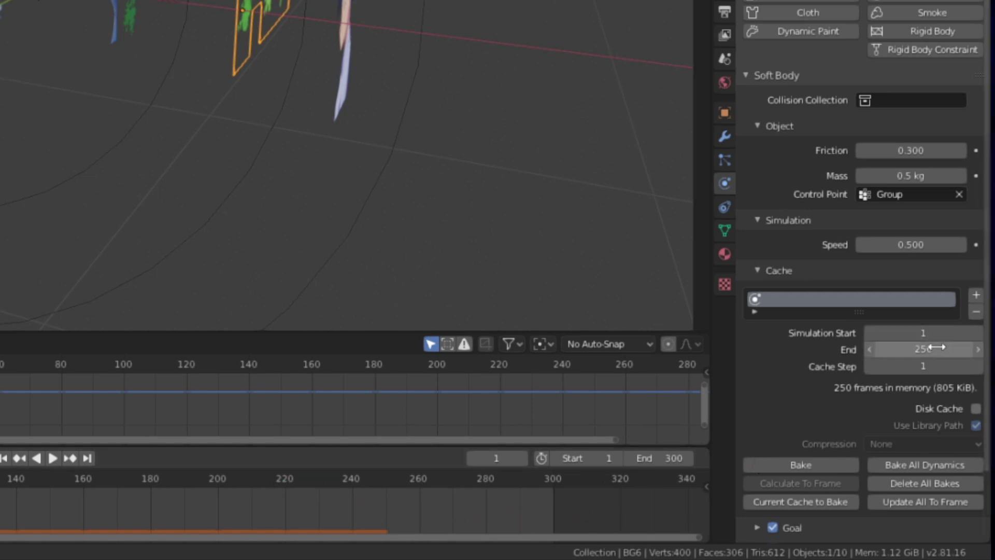
left_click(919, 353)
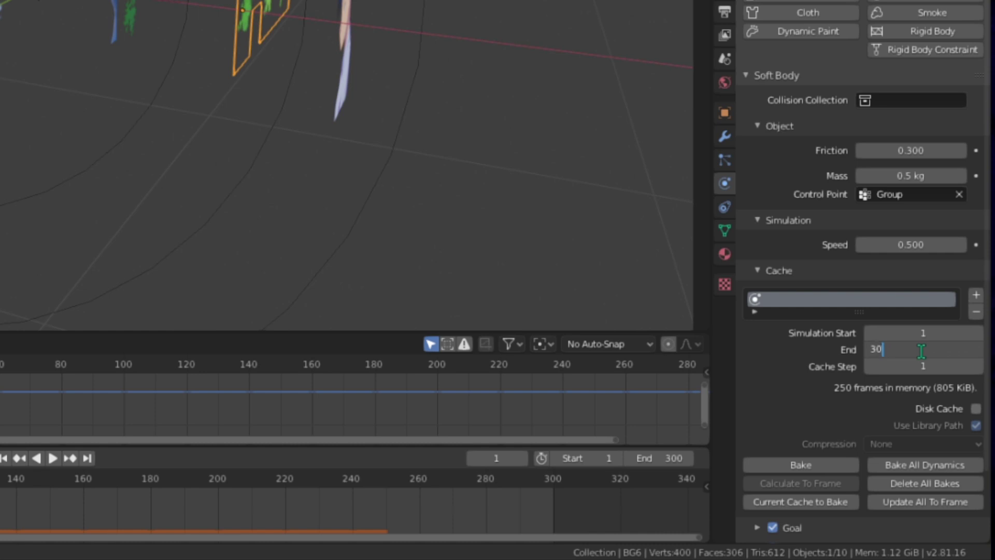
key("Return")
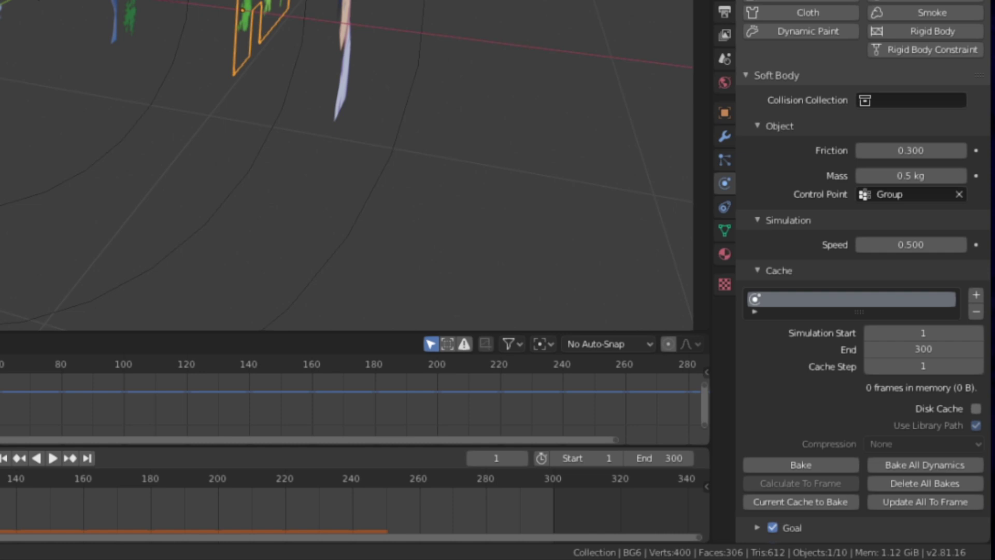
- Undo a stray edit and set BG3's soft-body cache end frame to 300
key("ctrl+z")
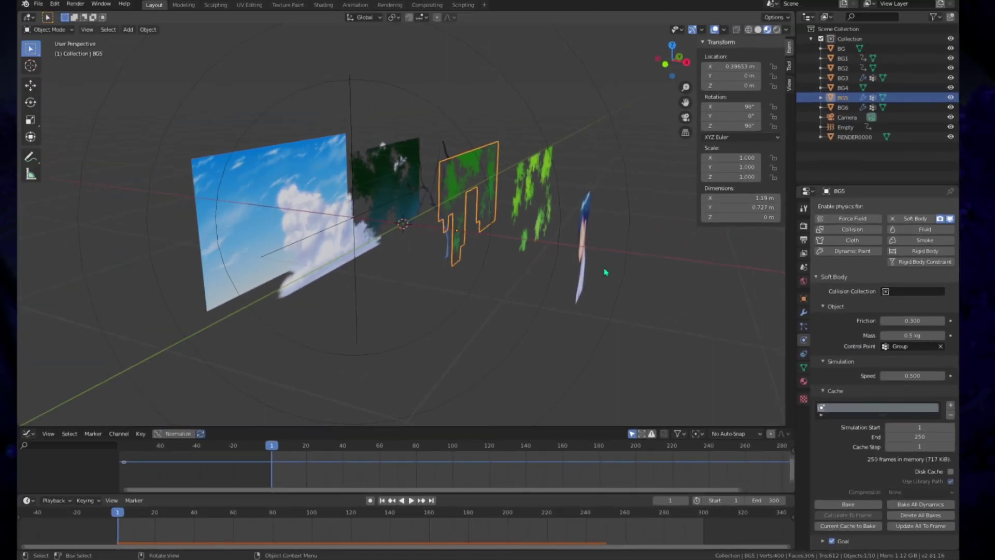
left_click(928, 440)
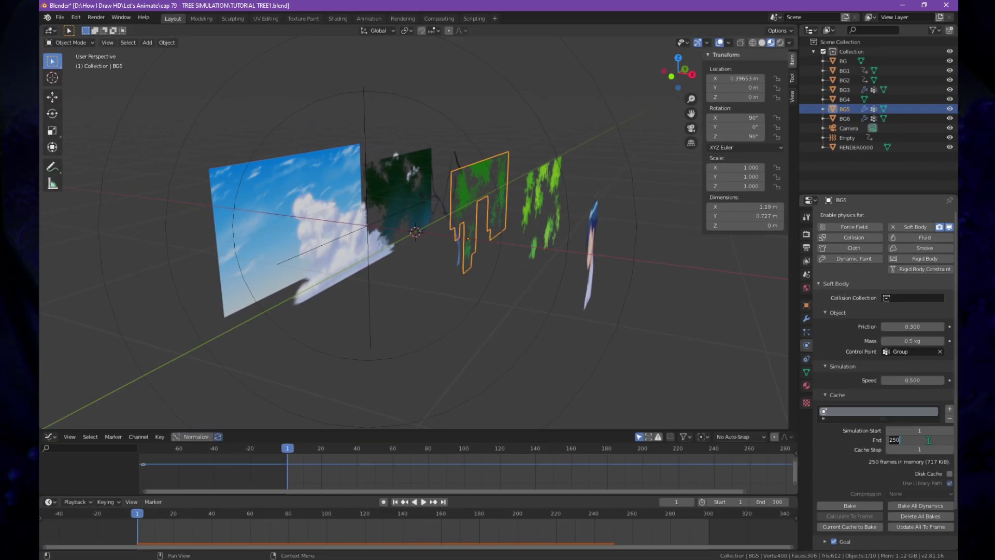
type("3")
key("Escape")
key("ctrl+z")
key("ctrl+z")
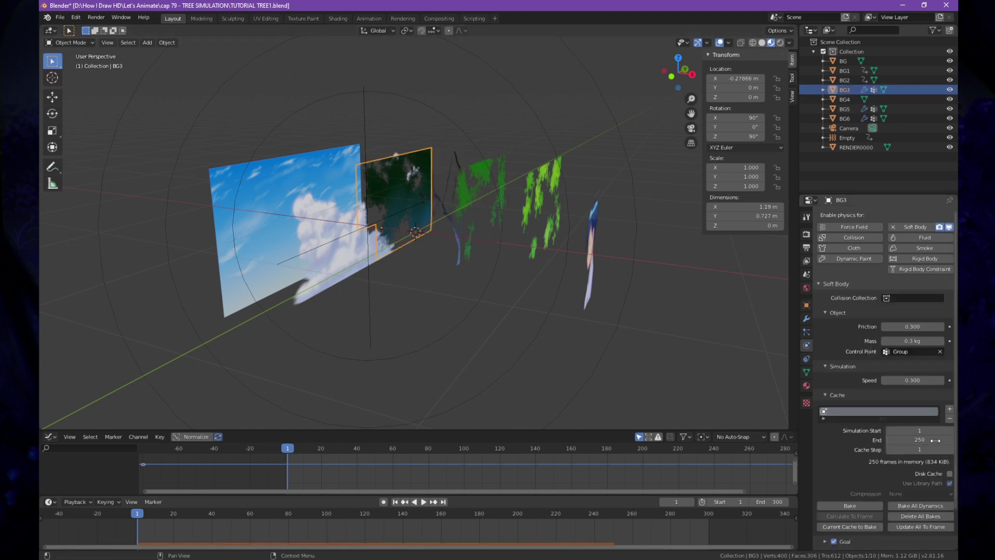
left_click(927, 438)
type("300")
key("Return")
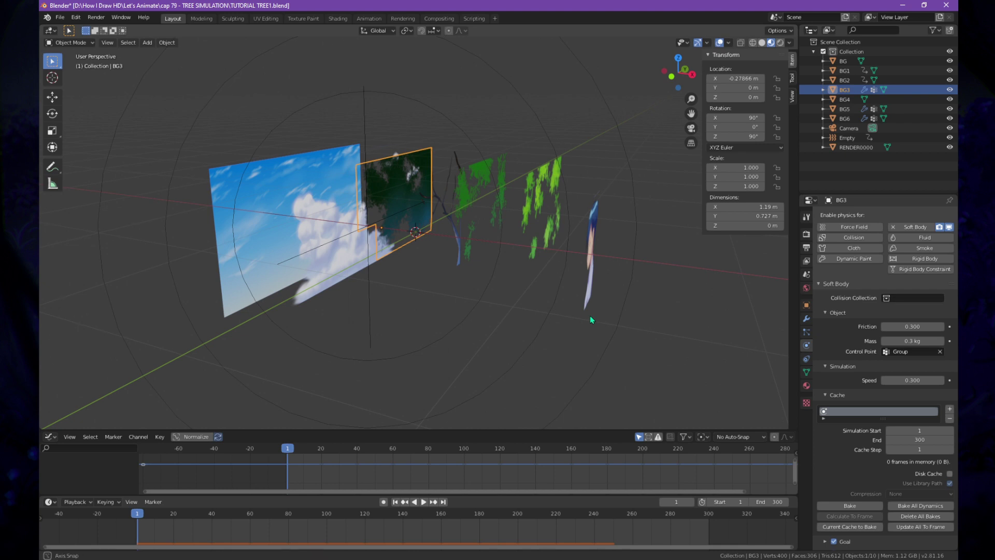
middle_click_drag(589, 315, 364, 280)
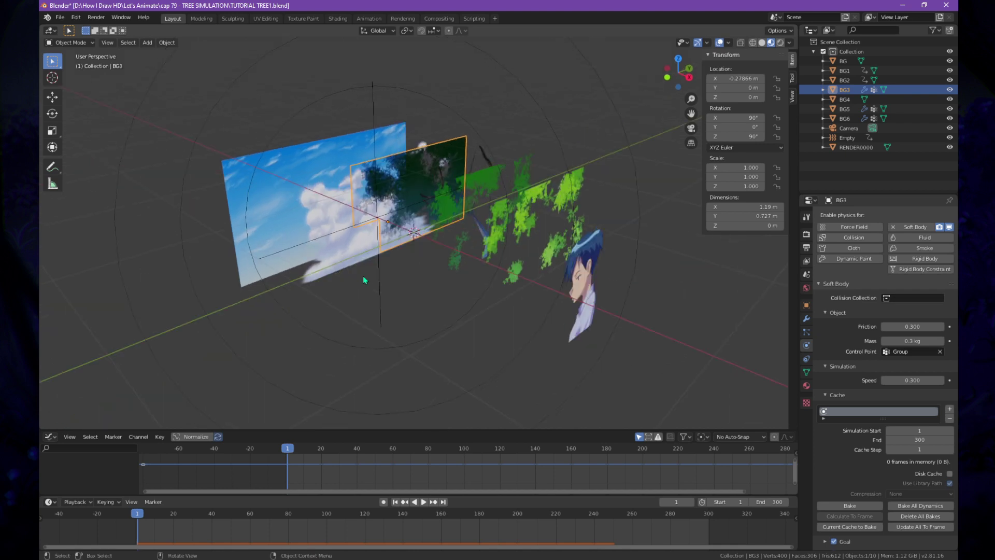
left_click(331, 224)
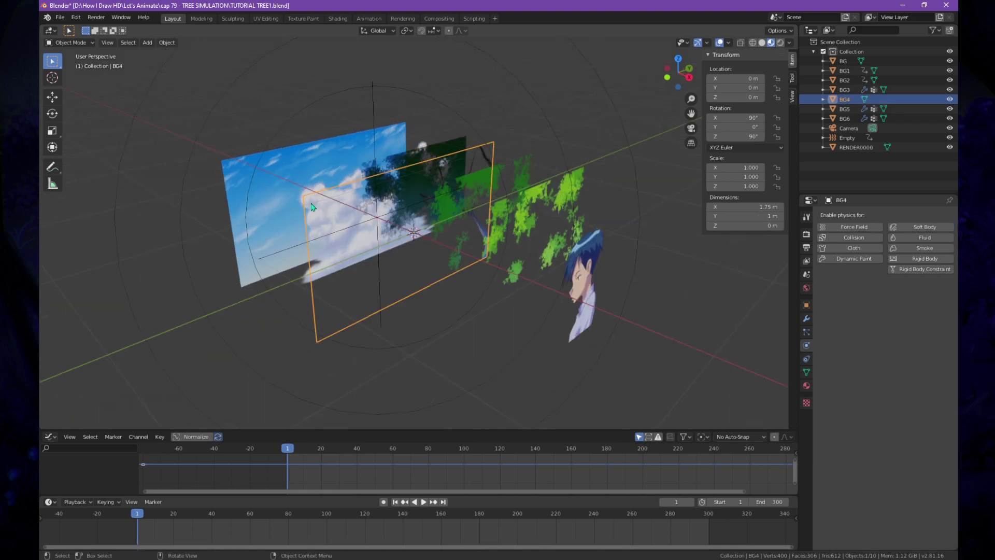
- Move sky plane BG1's final location keyframe from frame 250 to frame 300
middle_click_drag(330, 247, 322, 228)
left_click(322, 228)
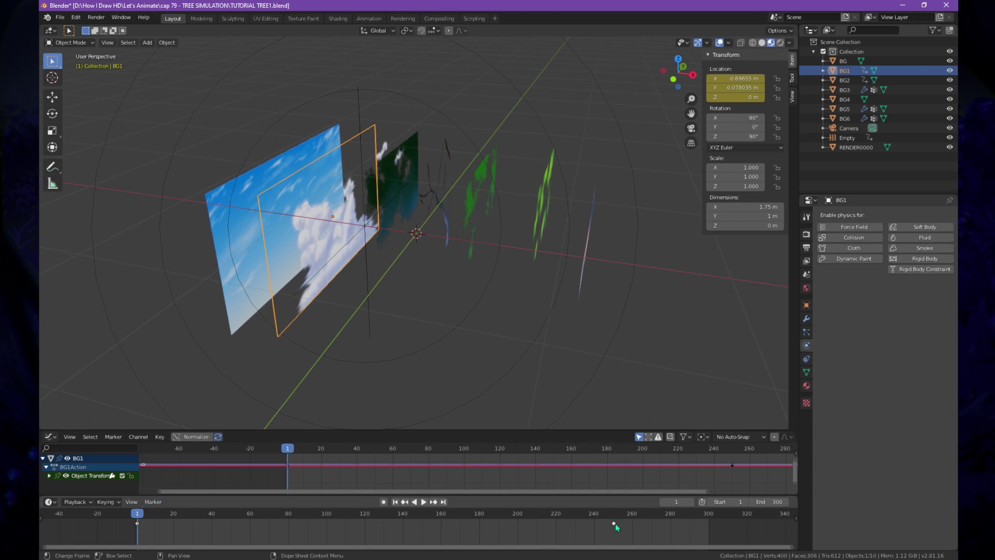
left_click(615, 524)
key("g")
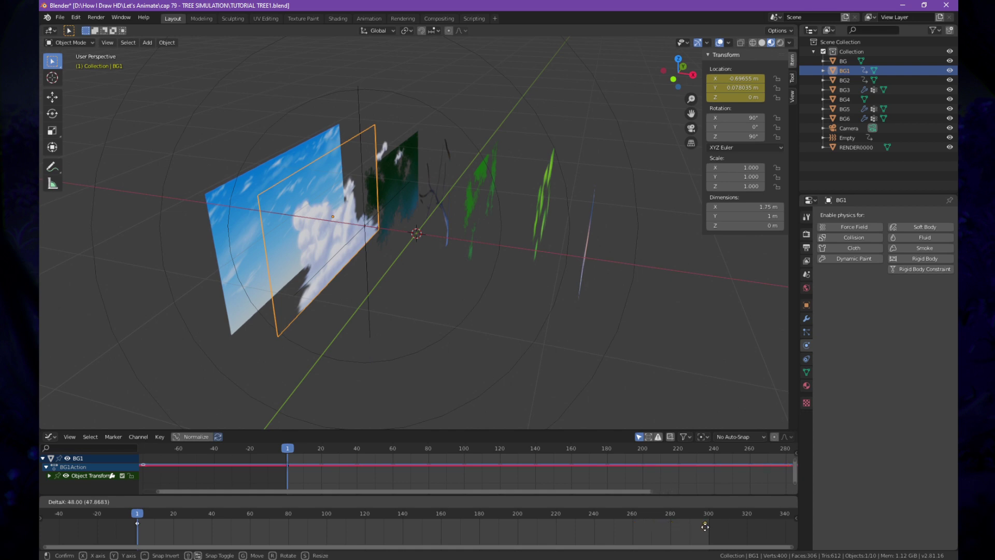
left_click(709, 525)
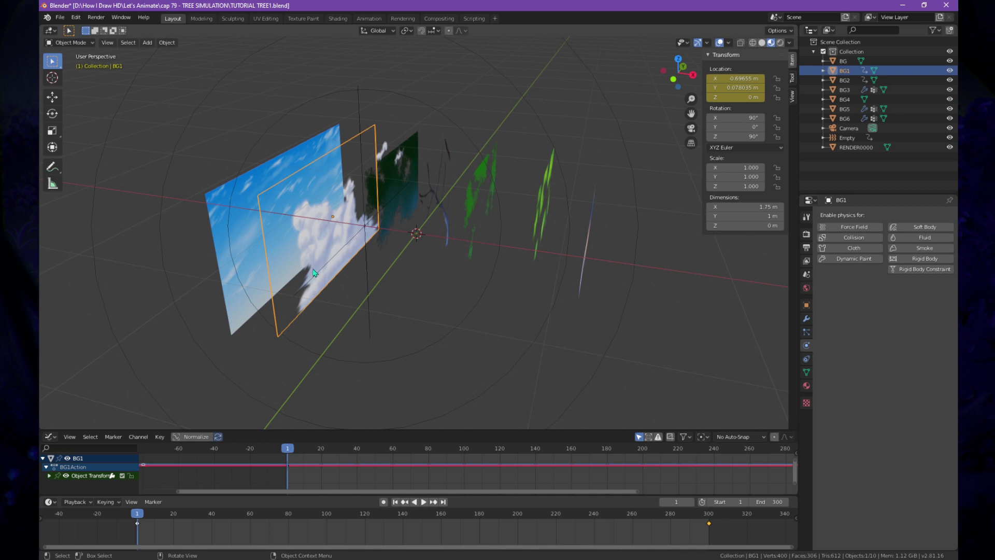
- Drag BG2's end keyframe to about frame 300 and return to camera view
middle_click_drag(319, 277, 340, 271)
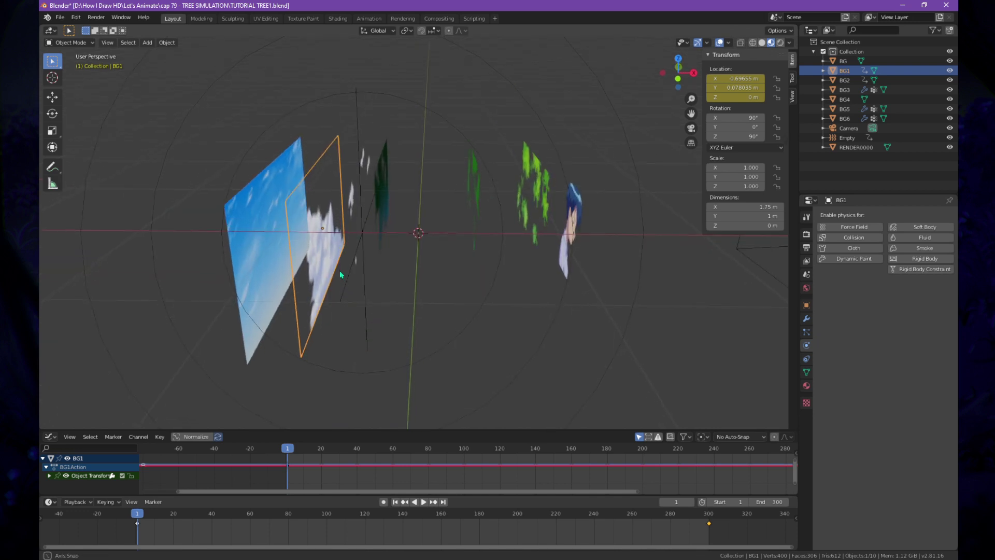
left_click(351, 200)
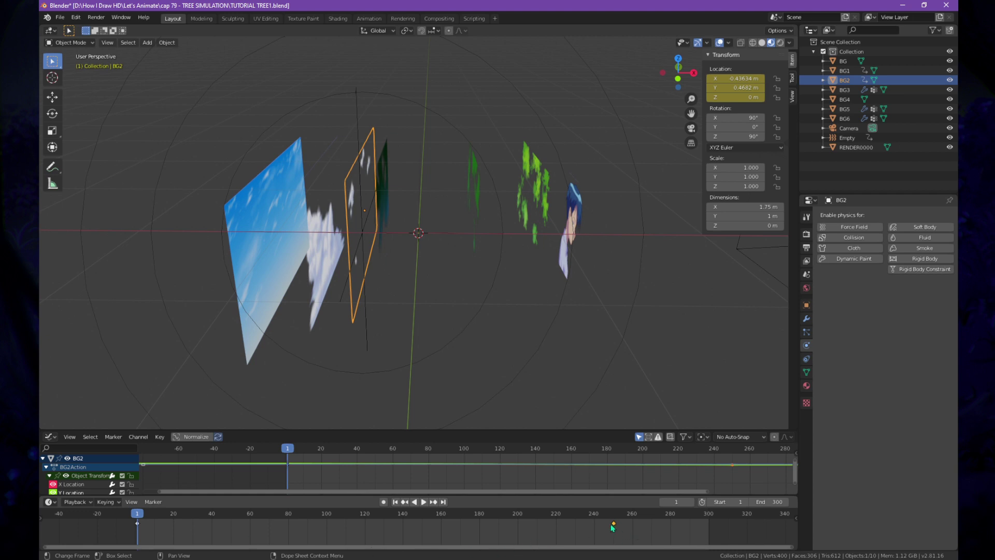
left_click_drag(615, 527, 709, 527)
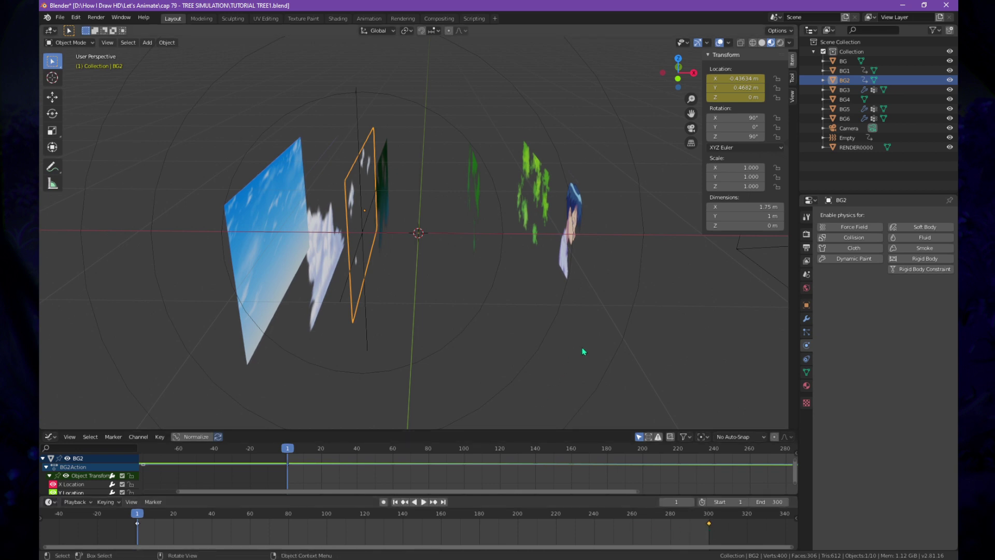
key("KP_0")
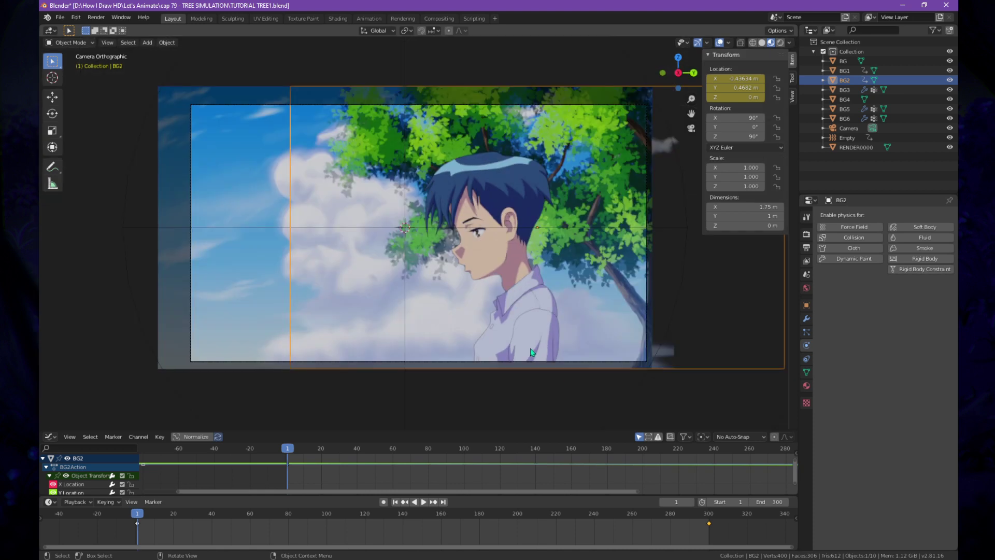
left_click(485, 413)
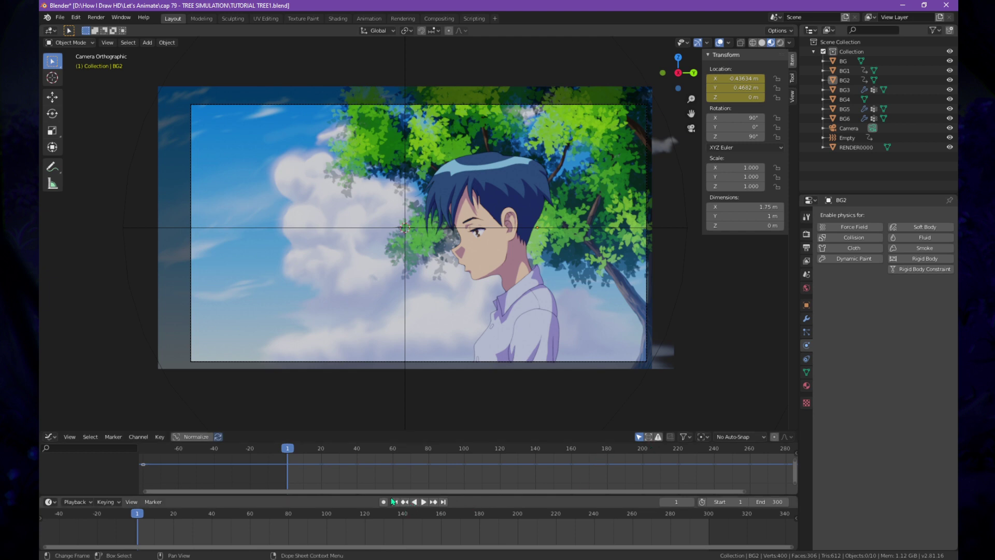
left_click(425, 502)
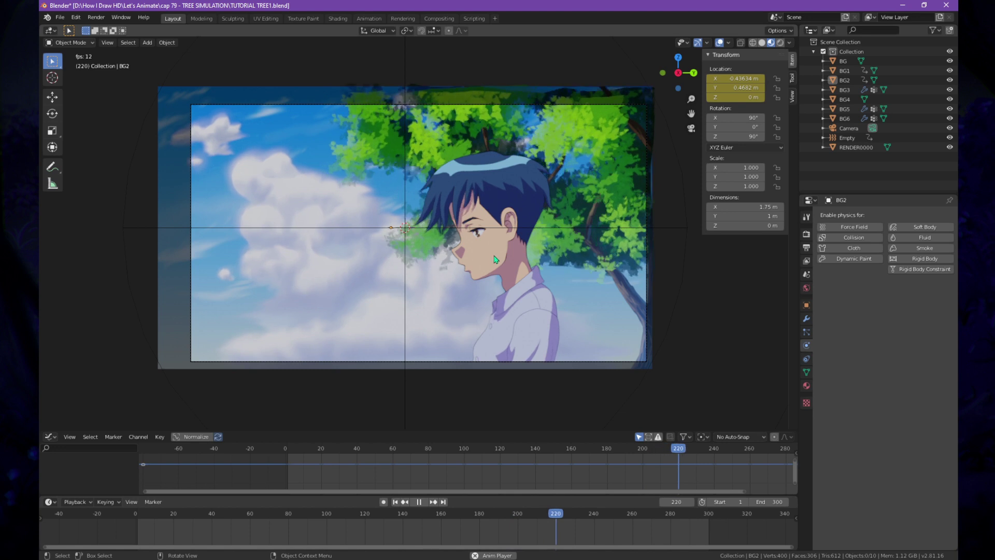
key("Escape")
- Open the Output Properties file settings and keep PNG as the output file format
left_click(807, 248)
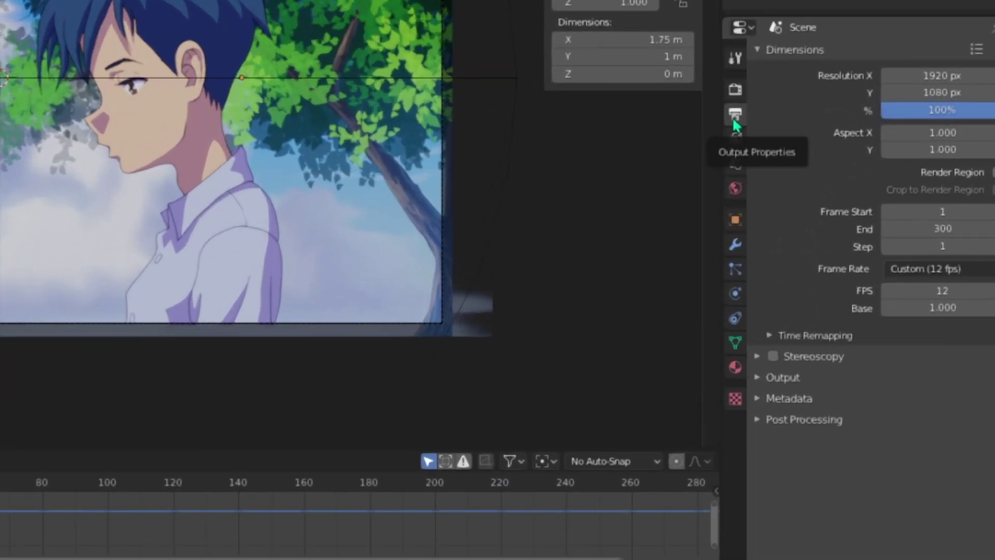
left_click(757, 381)
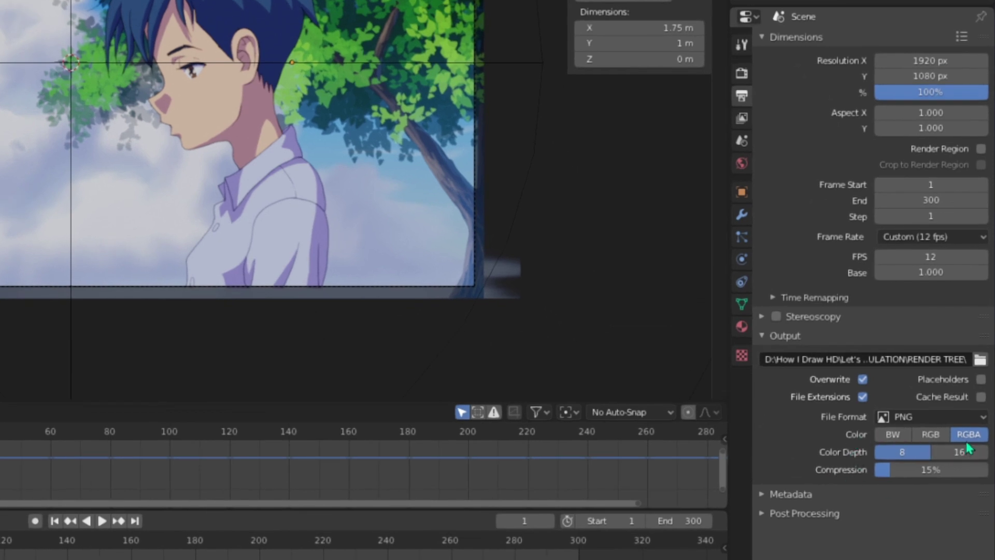
left_click(894, 416)
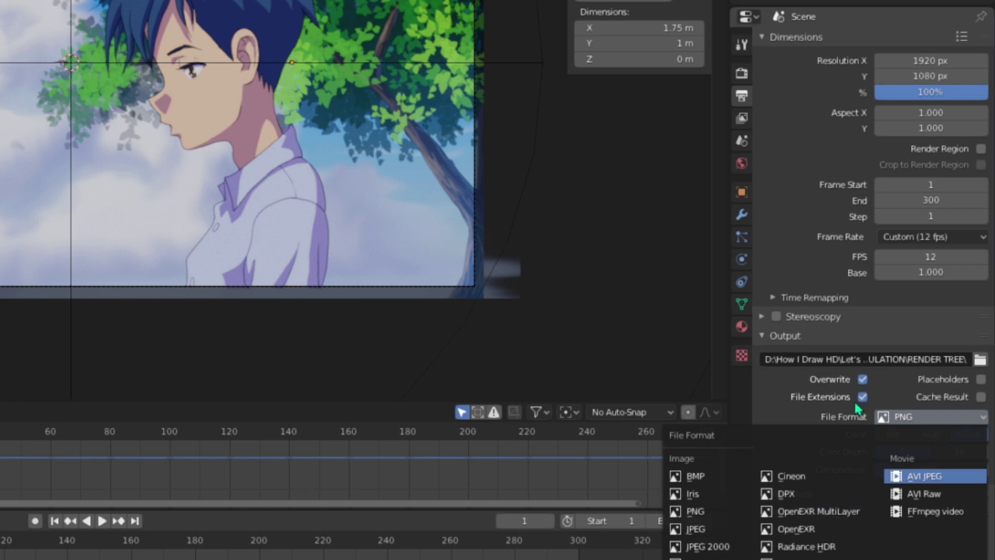
left_click(816, 417)
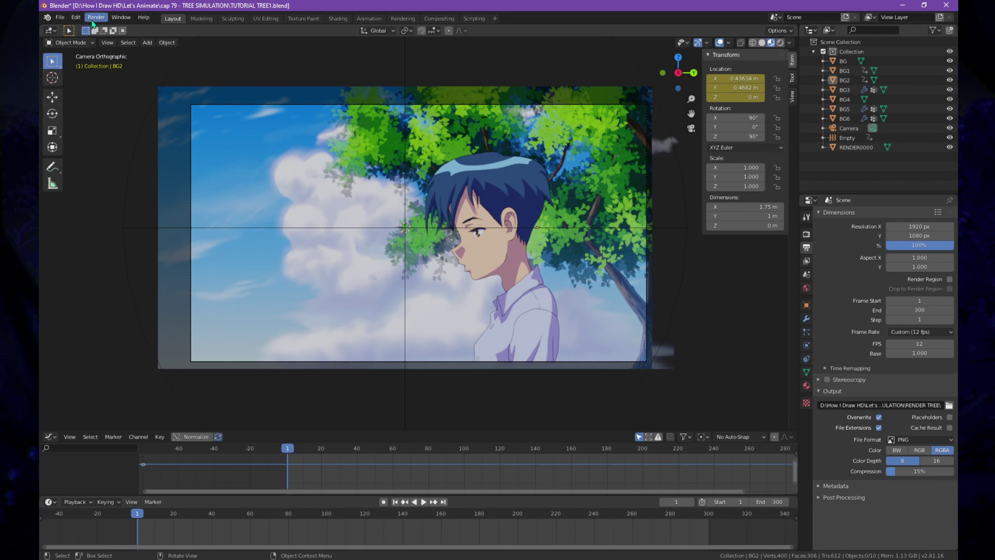
- Save the project as TUTORIAL TREE1.blend and bring up the Render menu's Render Animation option
key("ctrl+a")
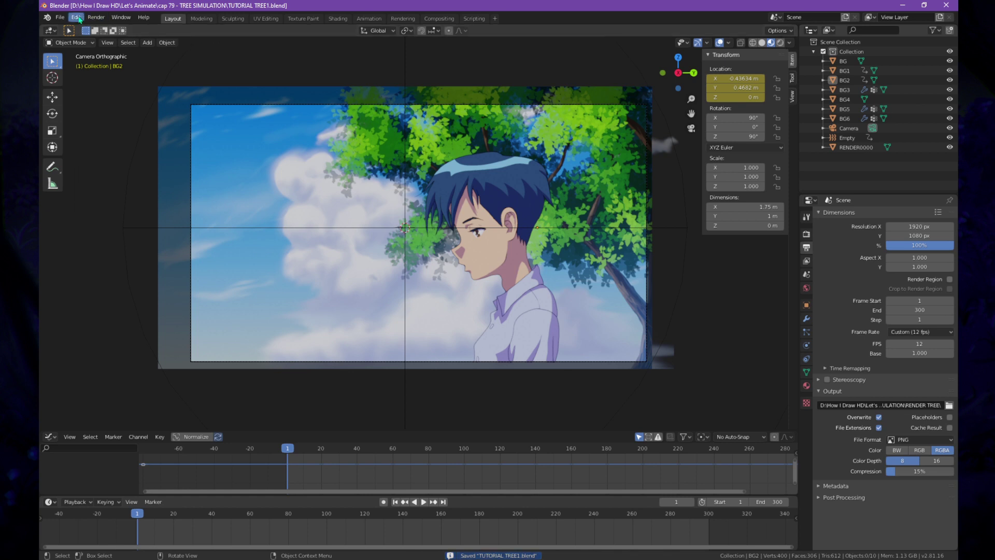
left_click(102, 18)
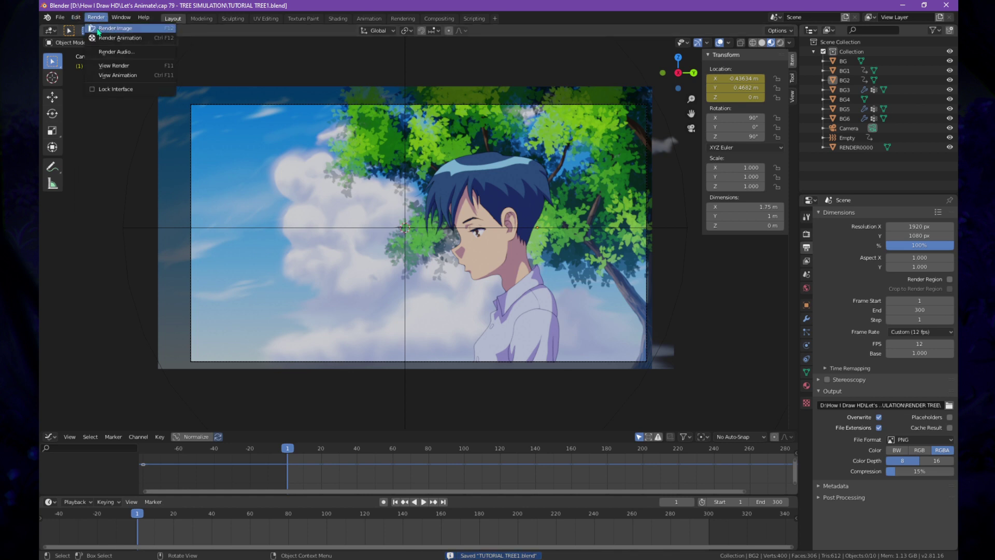